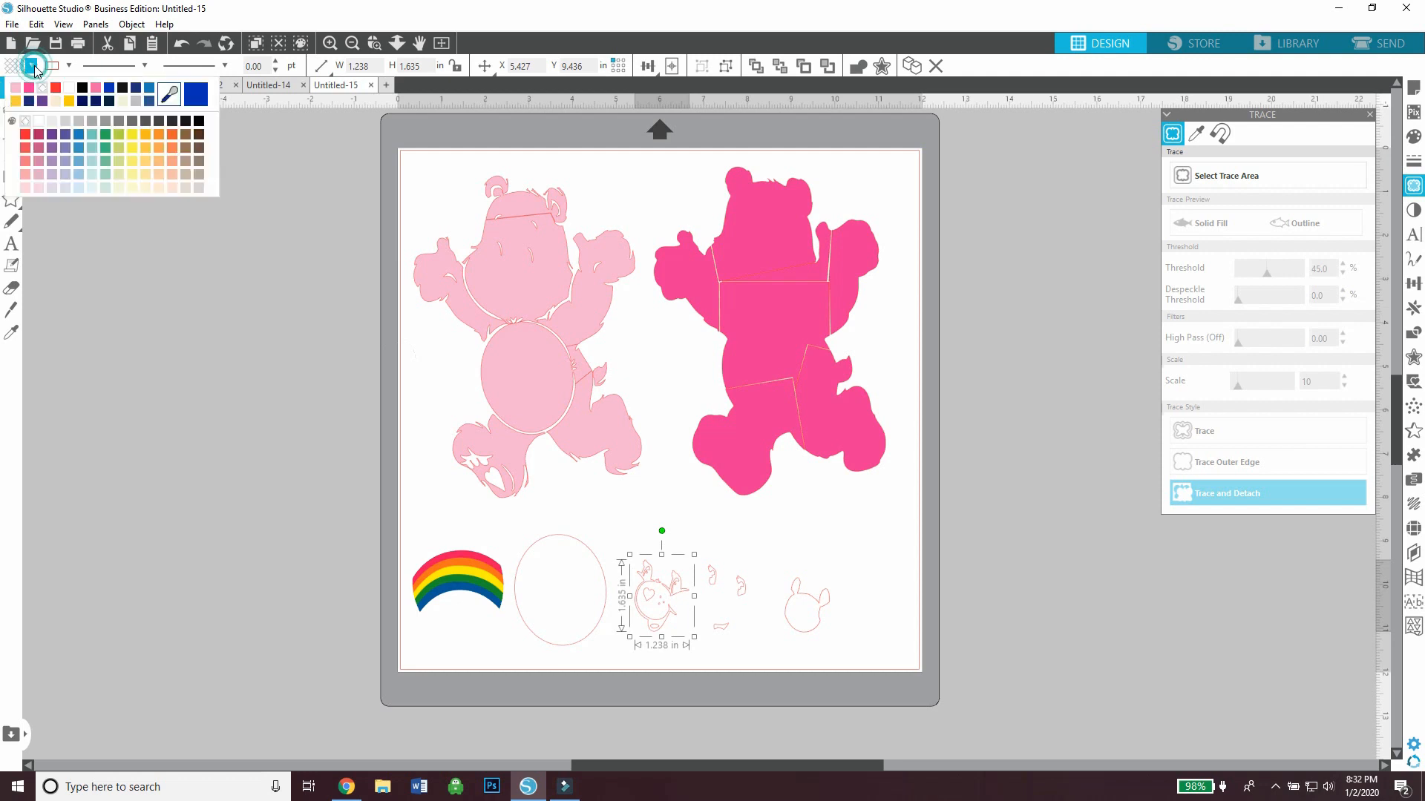
Fill the facial-feature outlines with dark pink and the small eye and mouth pieces beside them with black
click(28, 88)
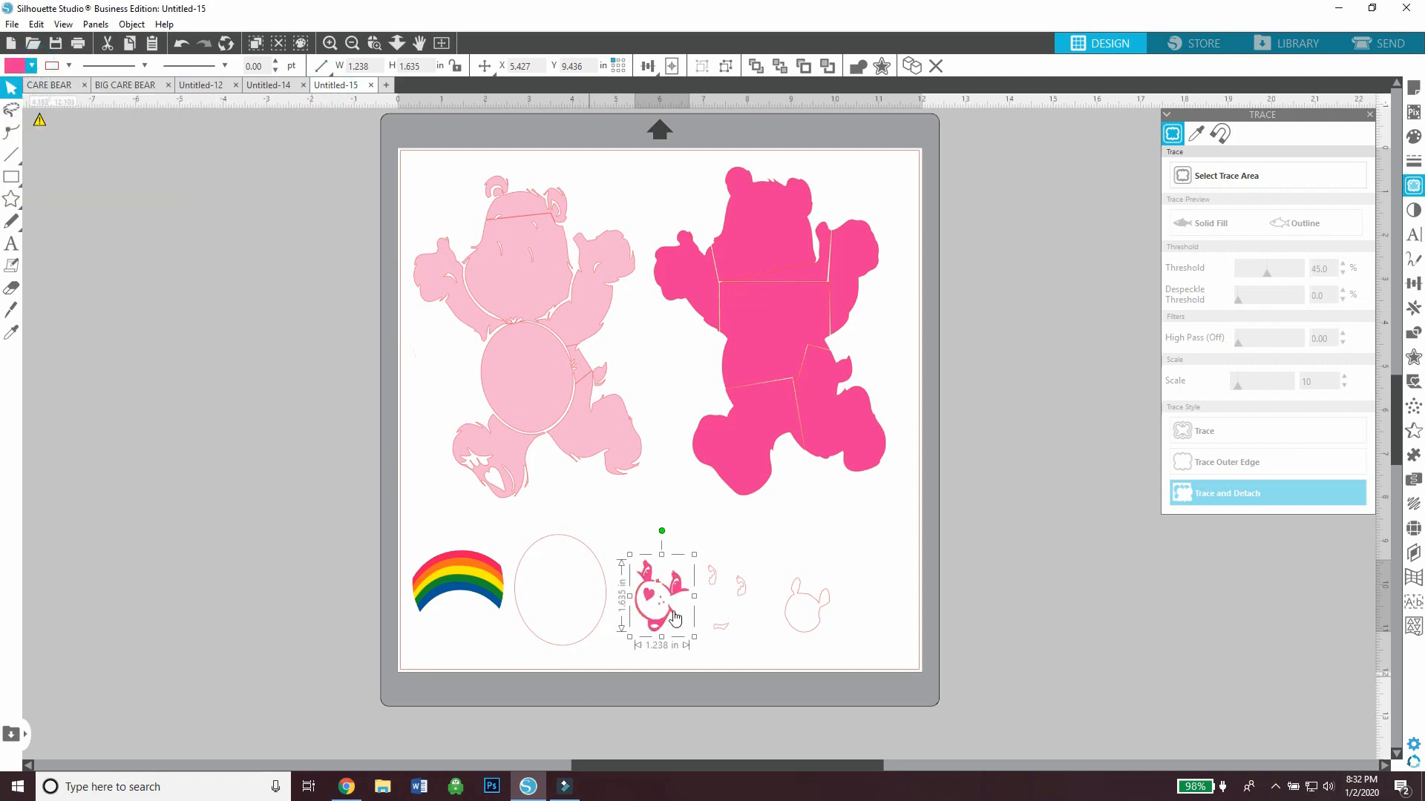
click(739, 591)
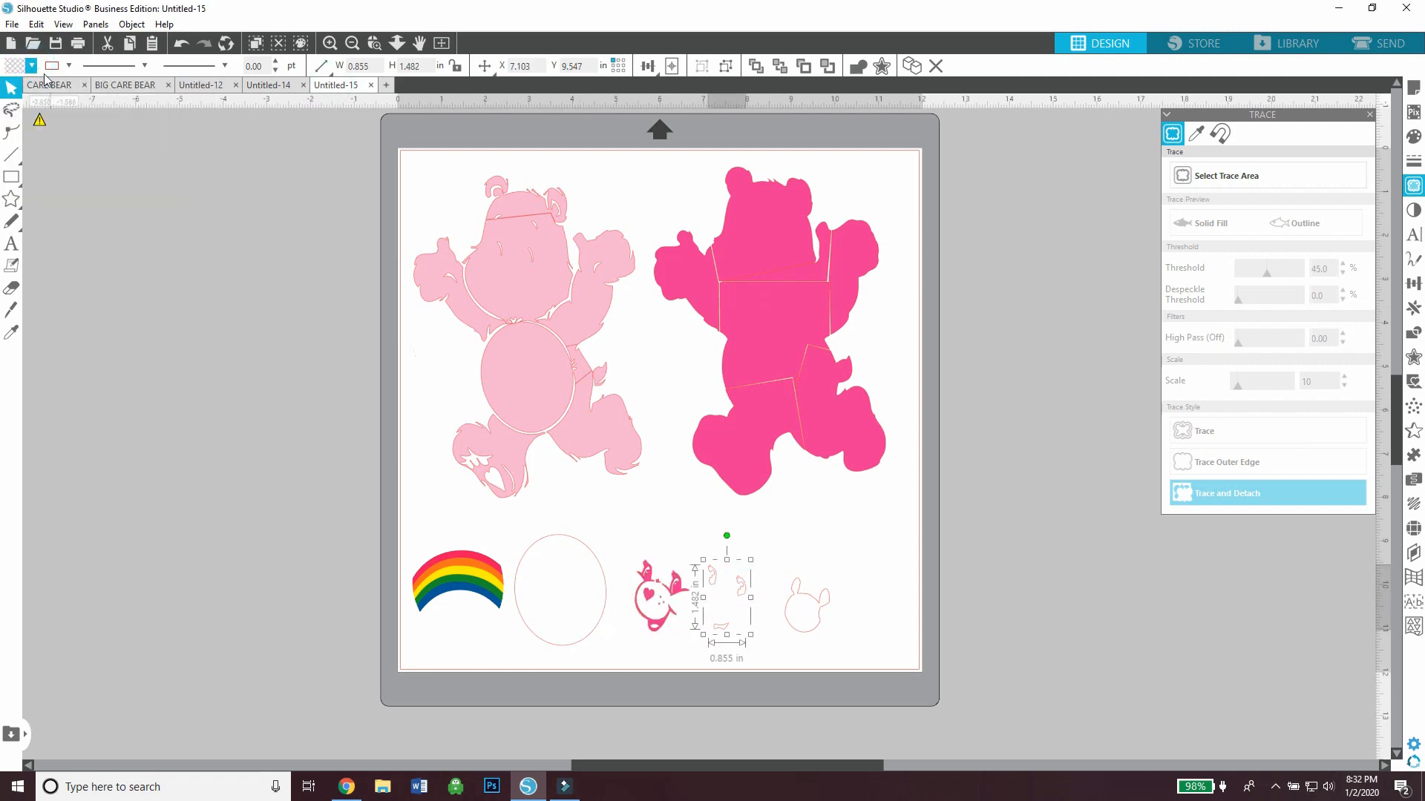
click(32, 66)
click(83, 88)
Fill the muzzle-and-eyes backing shape and the large belly oval with white
click(817, 607)
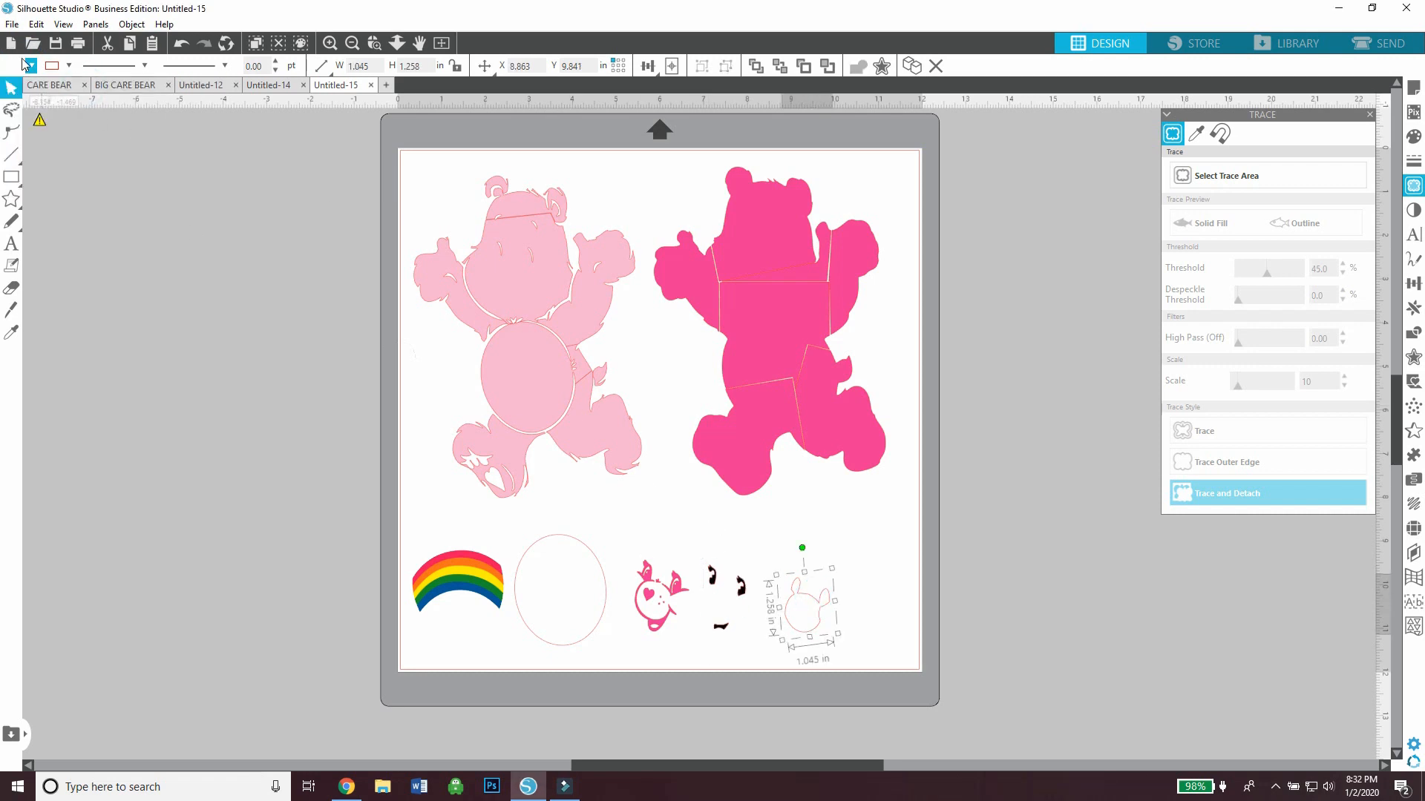
click(31, 66)
click(83, 88)
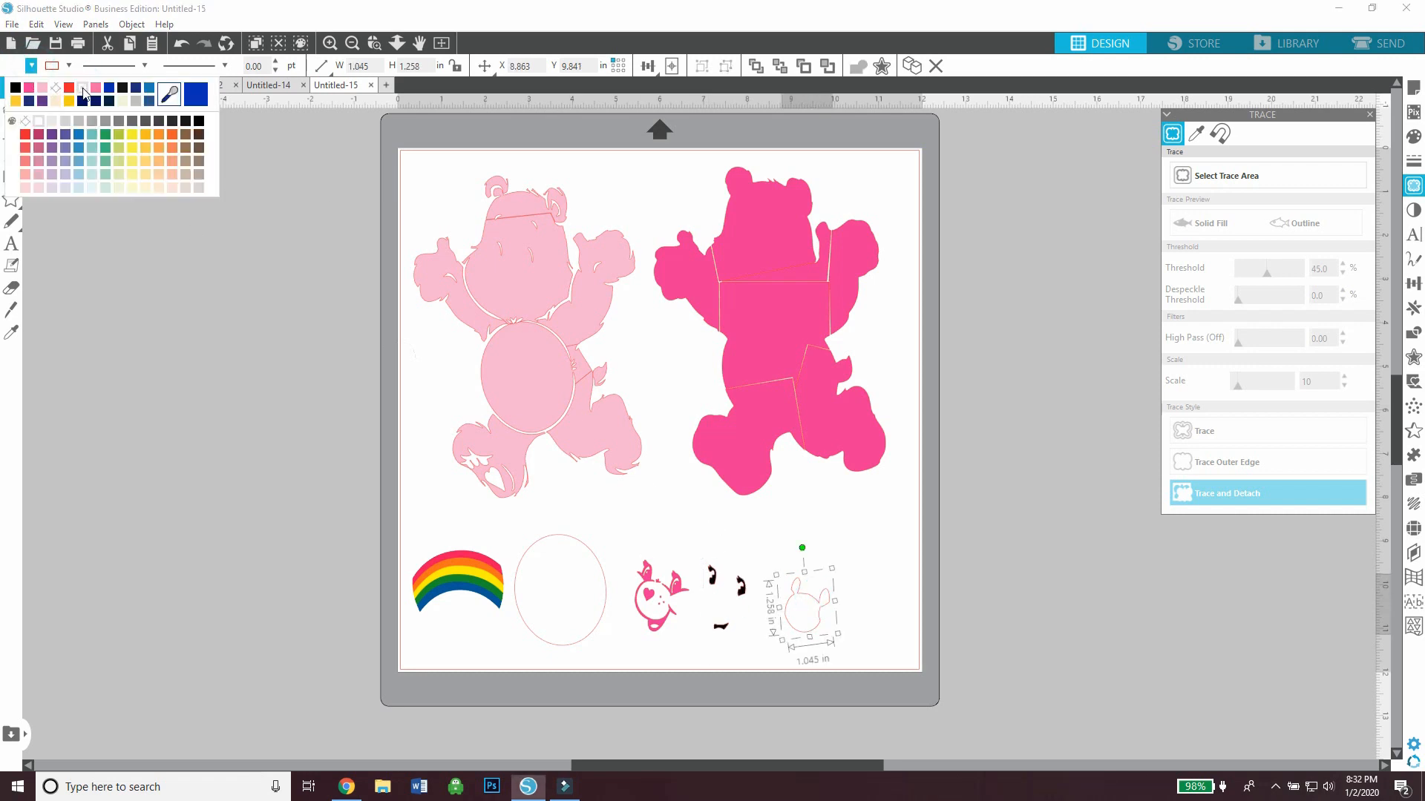
click(544, 643)
click(31, 66)
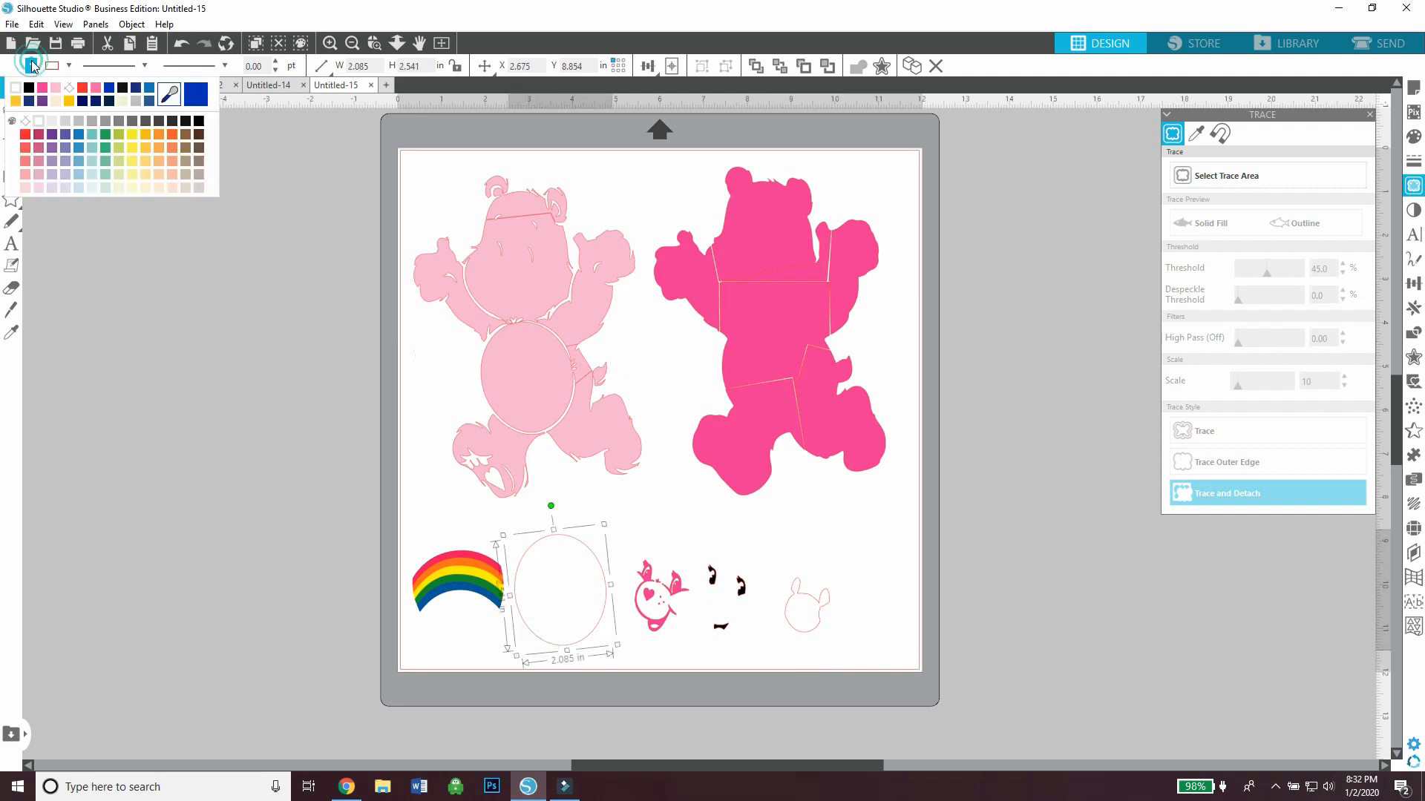
click(25, 134)
click(32, 67)
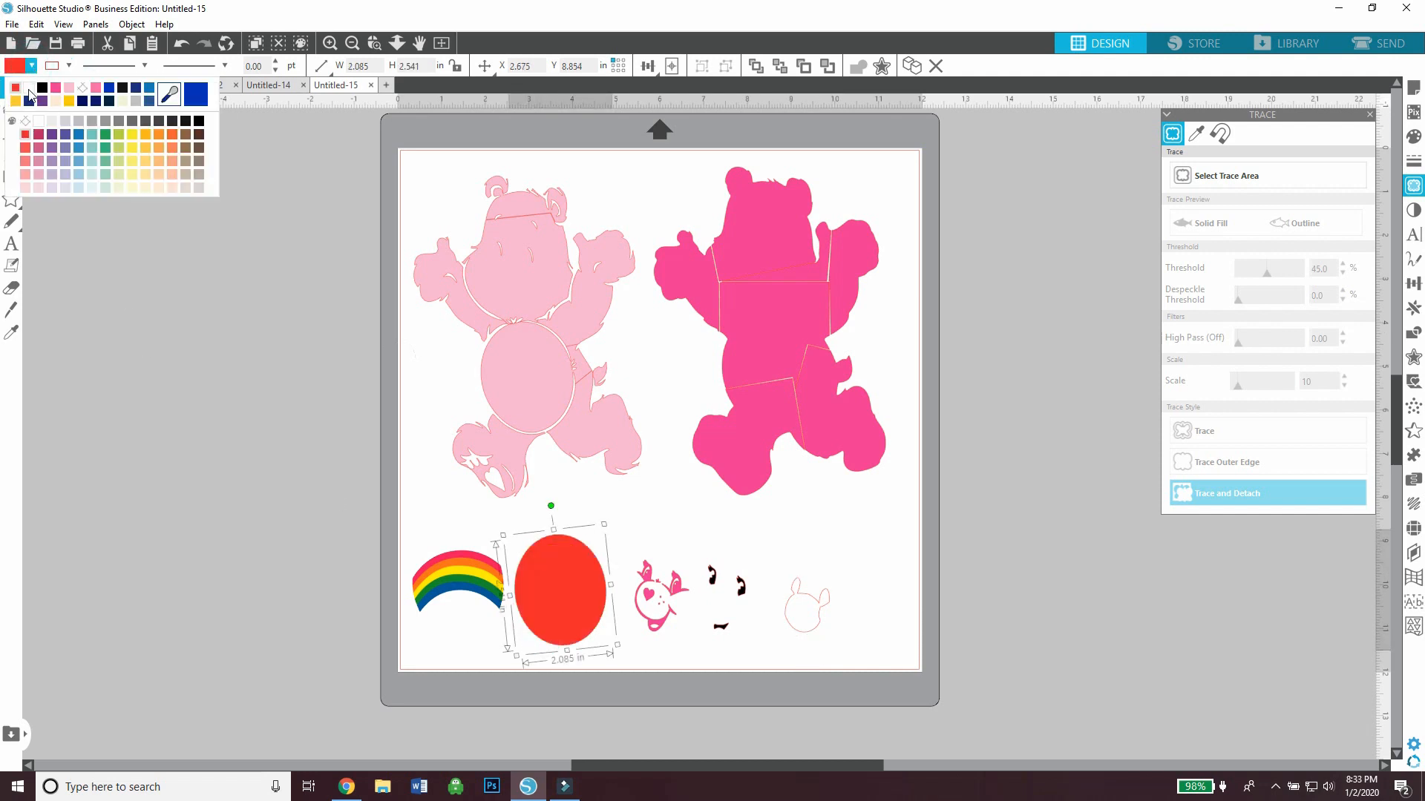
click(83, 89)
click(185, 398)
Place the dark pink silhouette behind the light pink bear, and position and slightly tilt the pink facial features on its head
drag(763, 371, 581, 370)
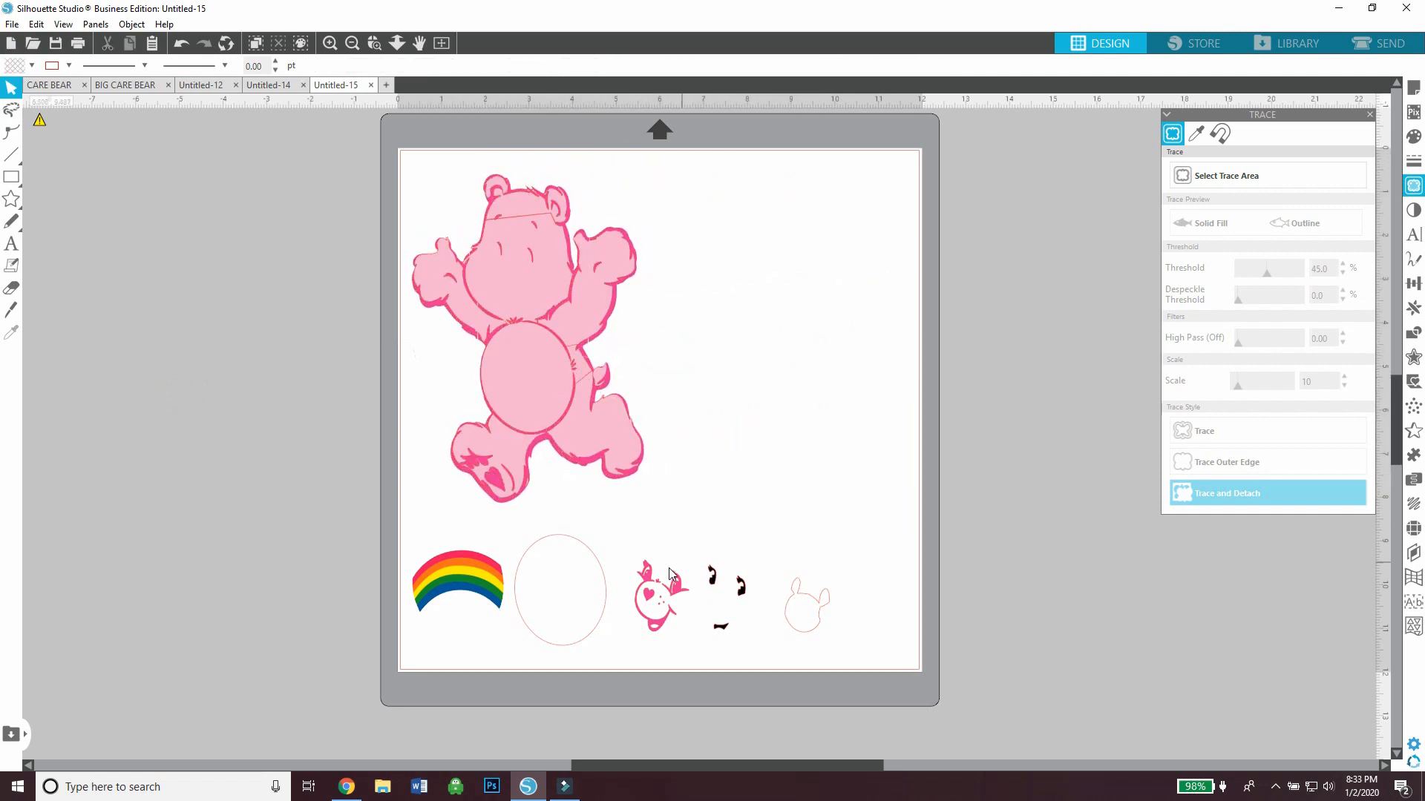
drag(672, 586, 509, 220)
click(523, 266)
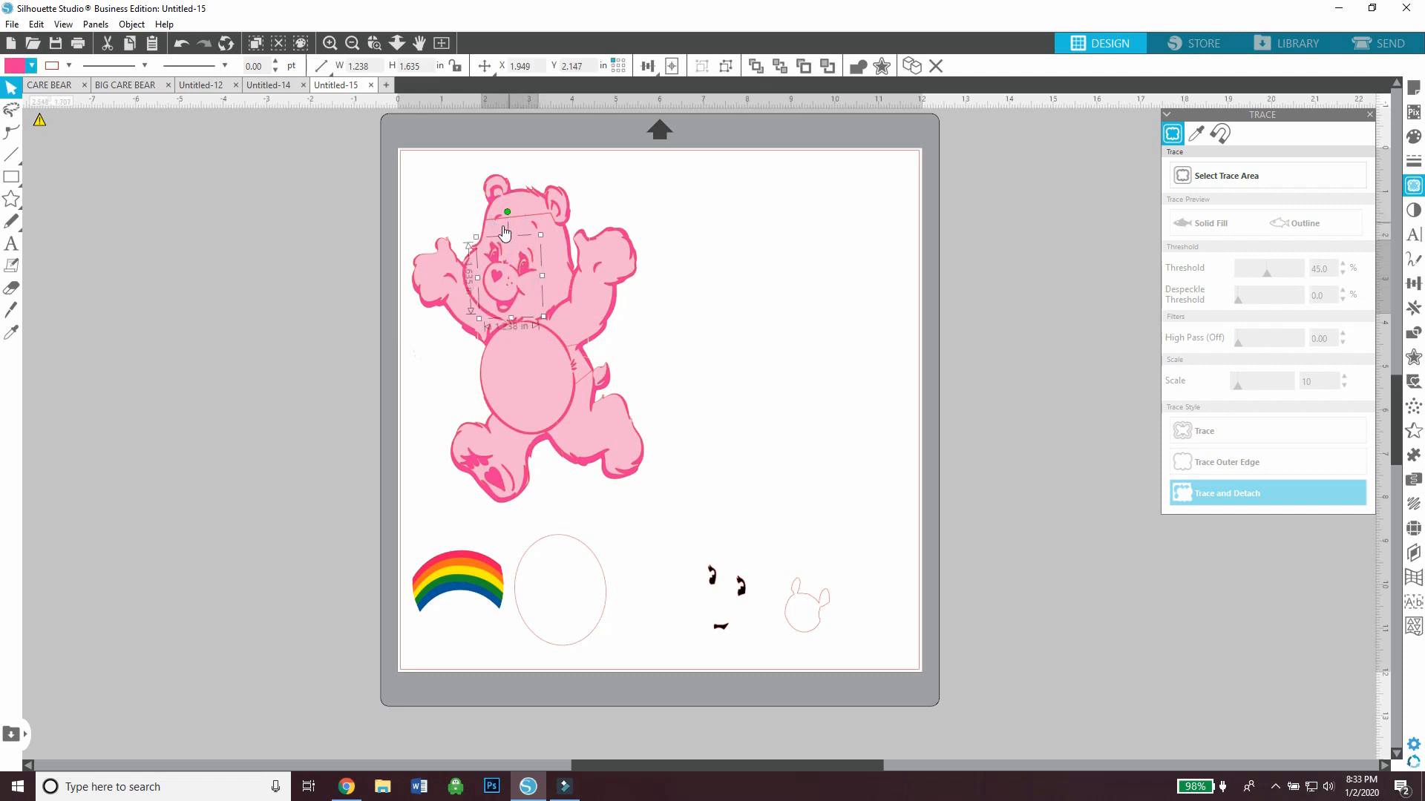
click(181, 43)
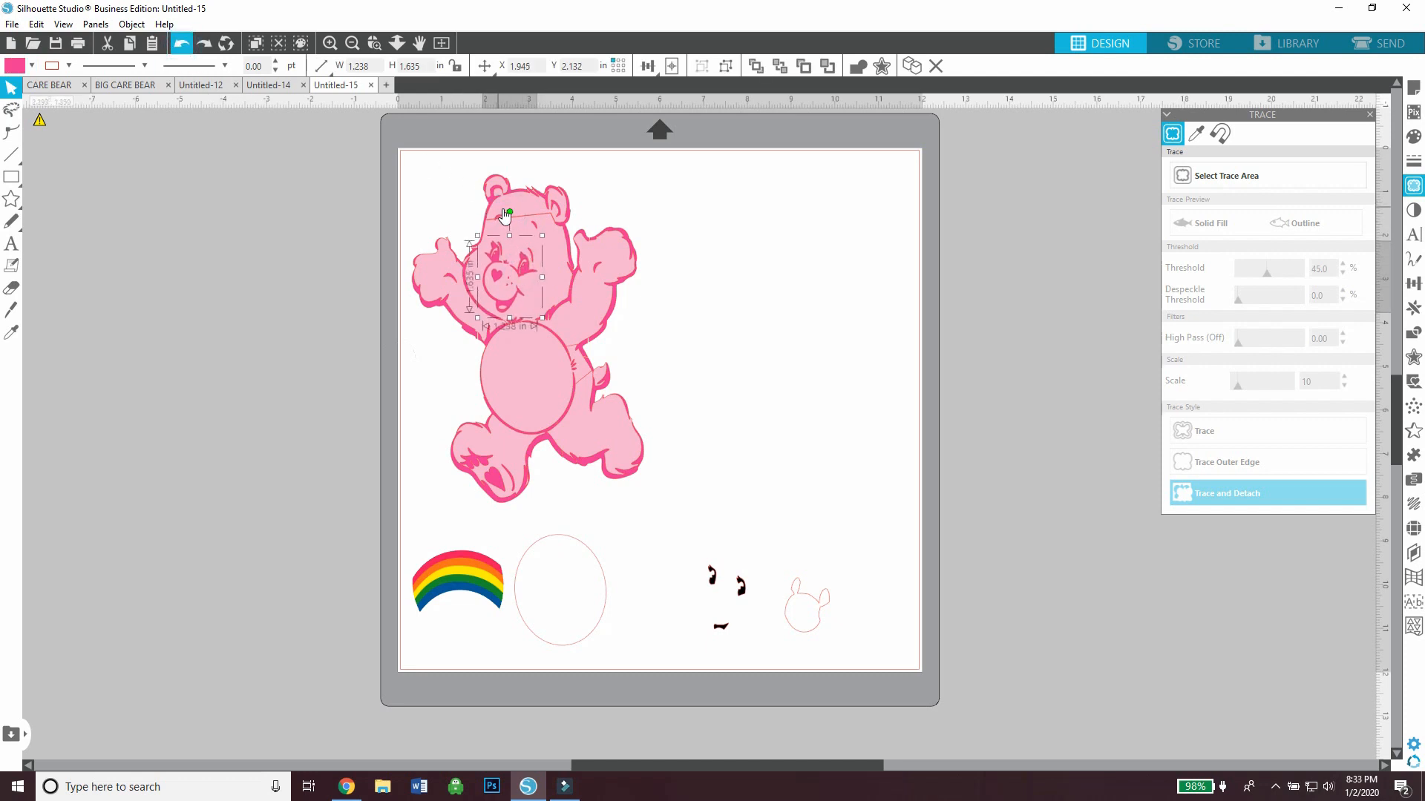
drag(508, 213, 504, 213)
drag(520, 266, 521, 265)
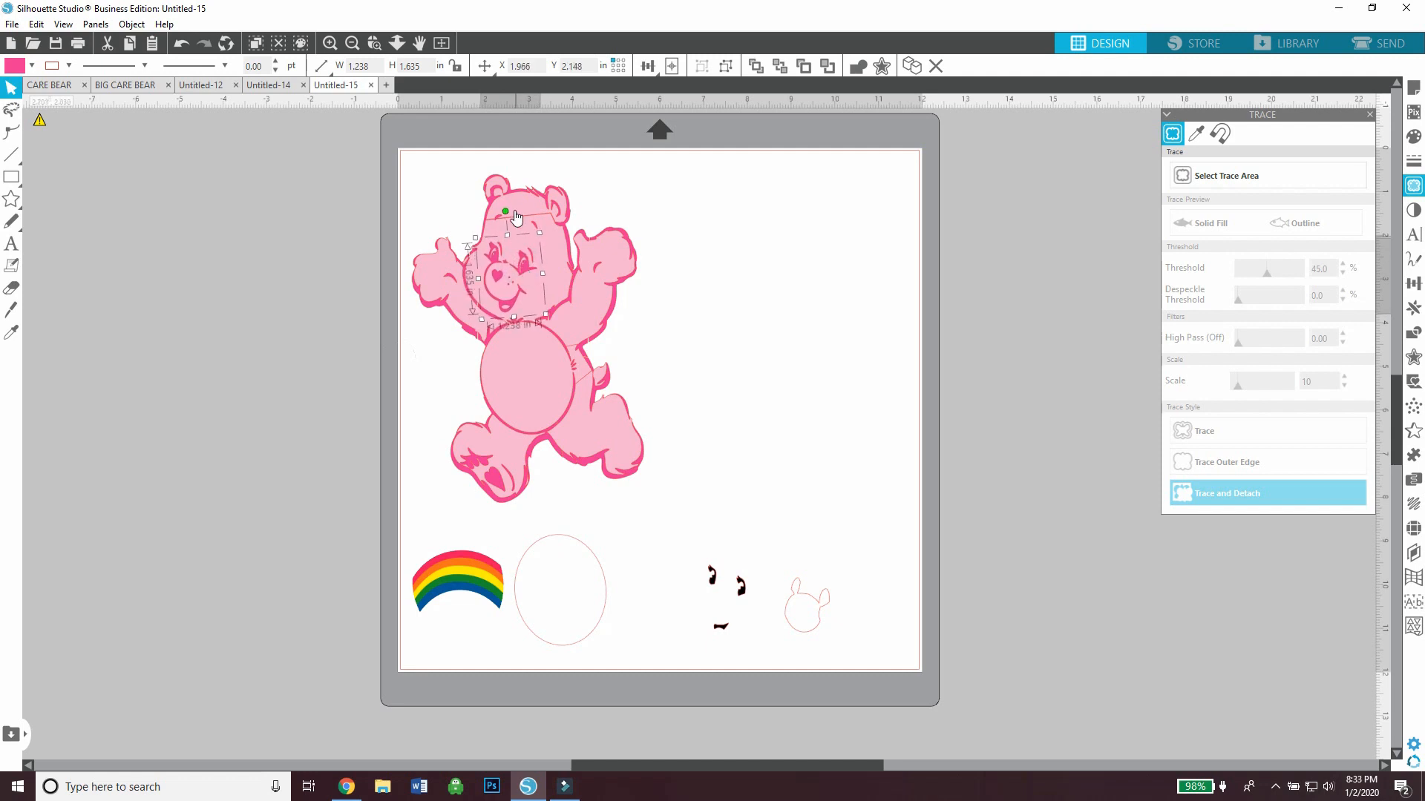
drag(506, 210, 520, 256)
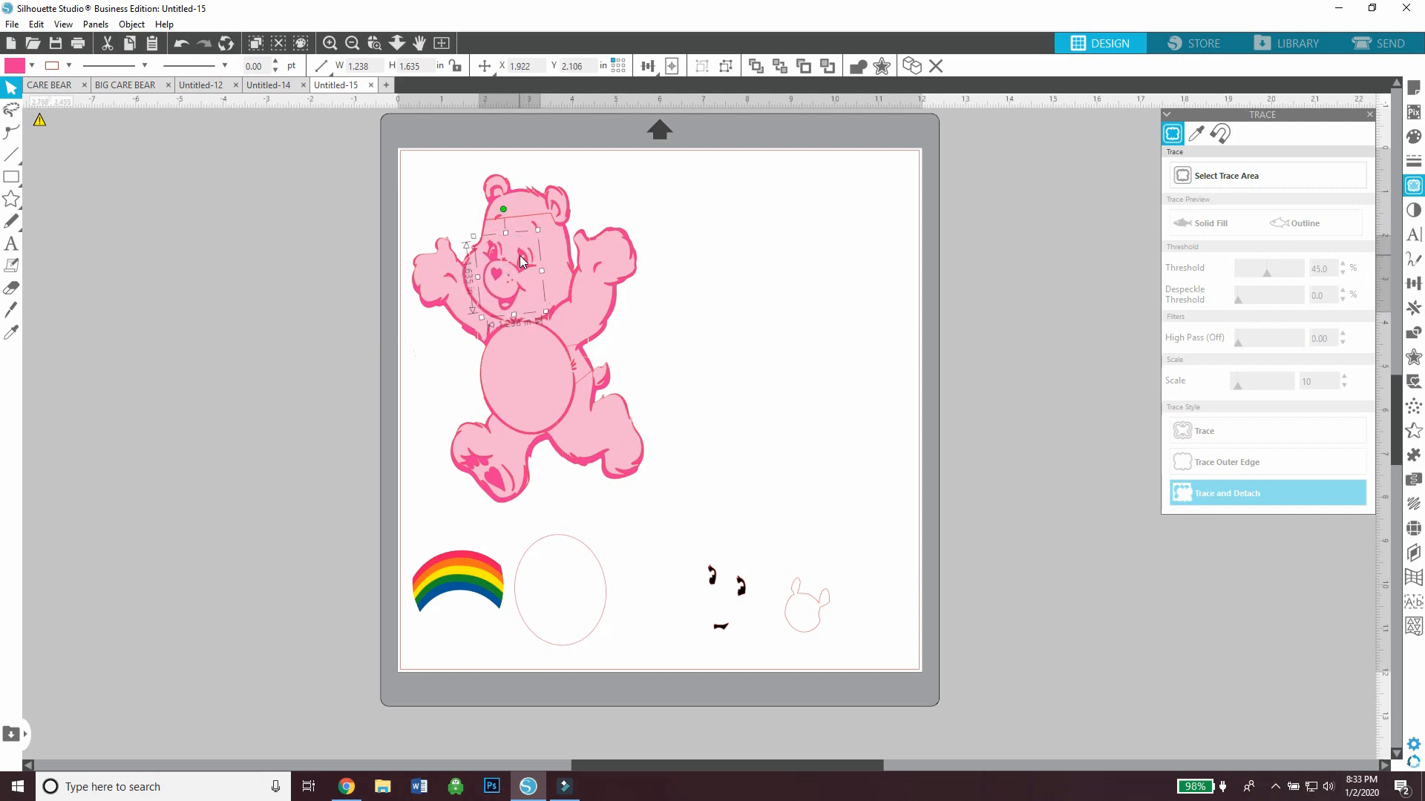
click(668, 434)
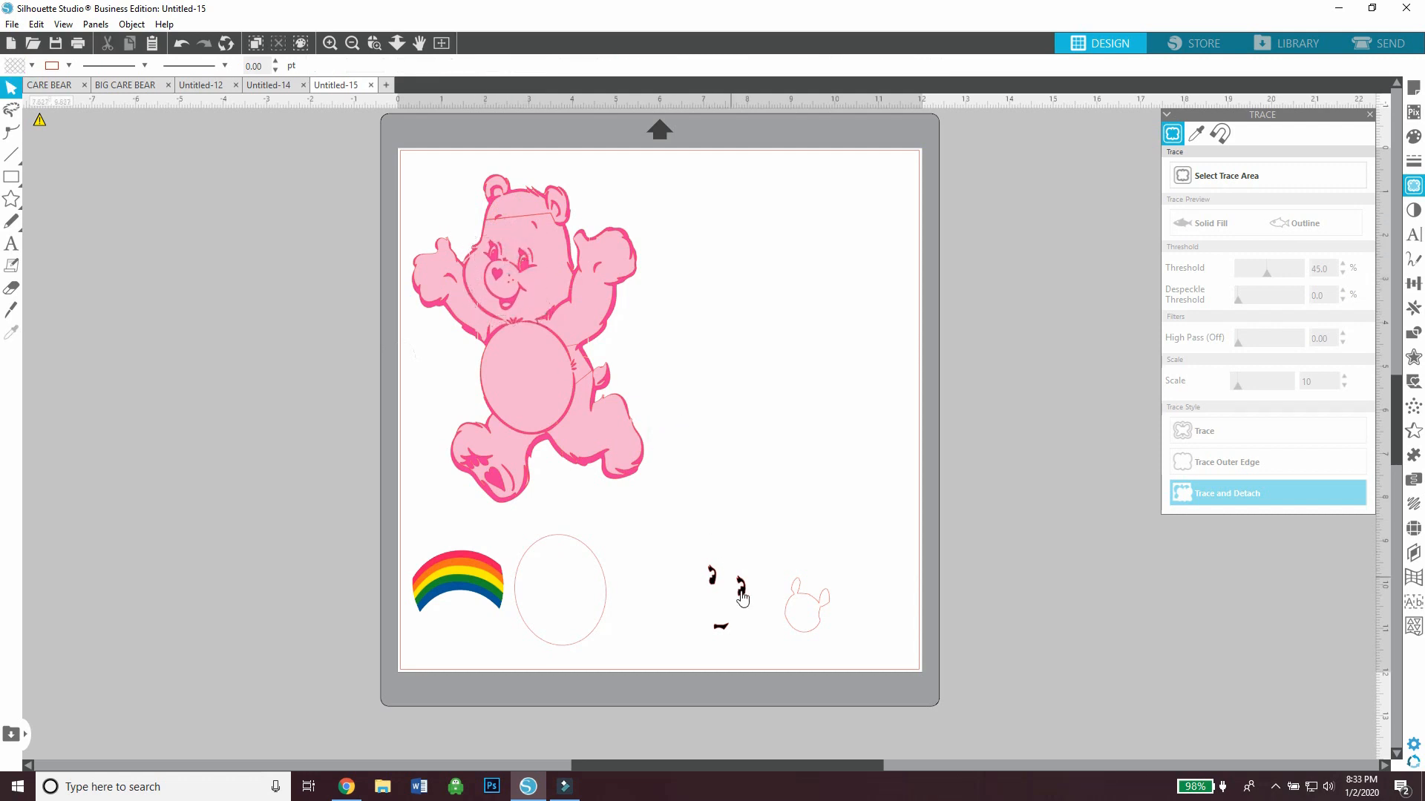
Move the black eye and mouth pieces onto the face and bring the white muzzle-and-eyes piece beside the bear
drag(742, 600, 524, 268)
drag(510, 212, 513, 212)
drag(800, 590, 651, 303)
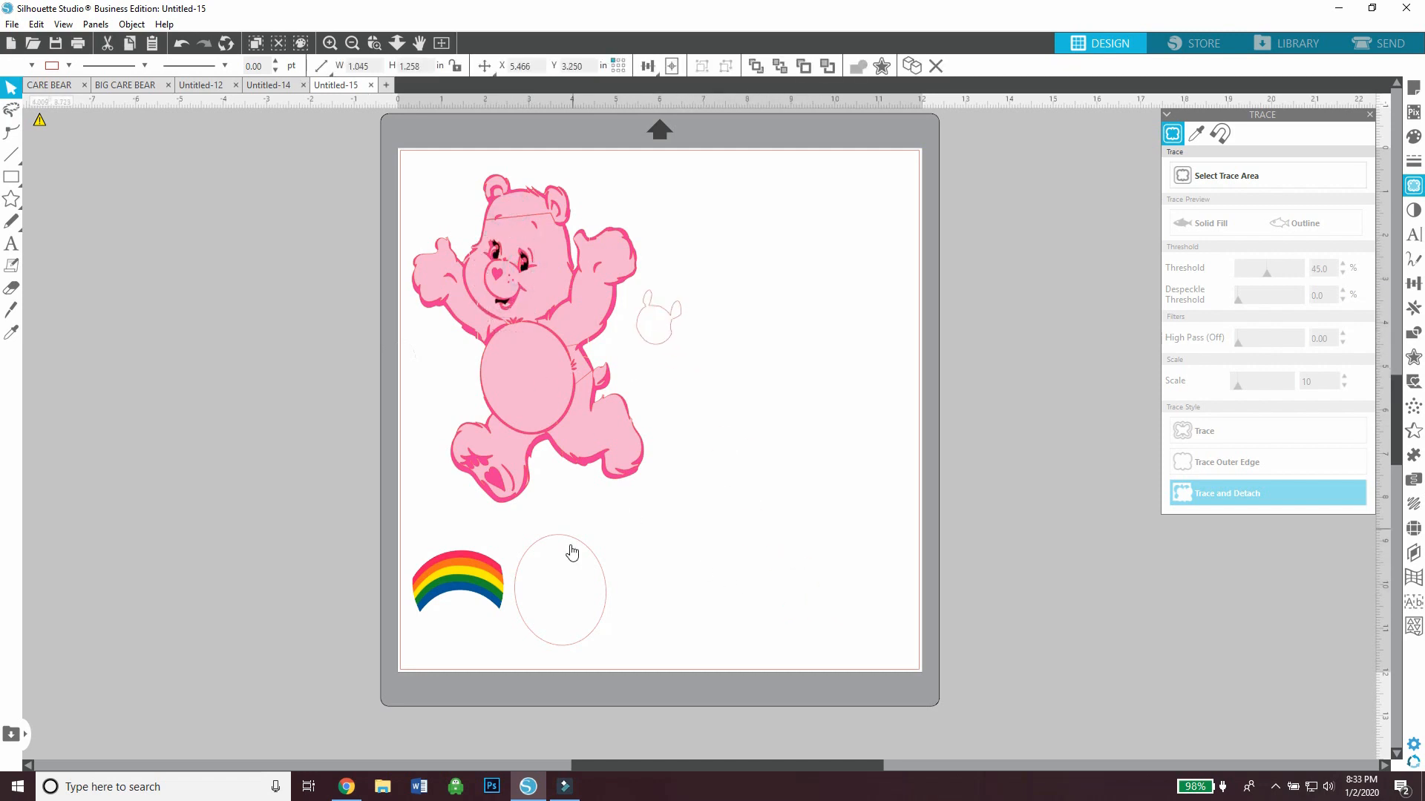
Place the white oval on the bear's belly and lay the rainbow across it
drag(588, 549, 553, 335)
click(546, 351)
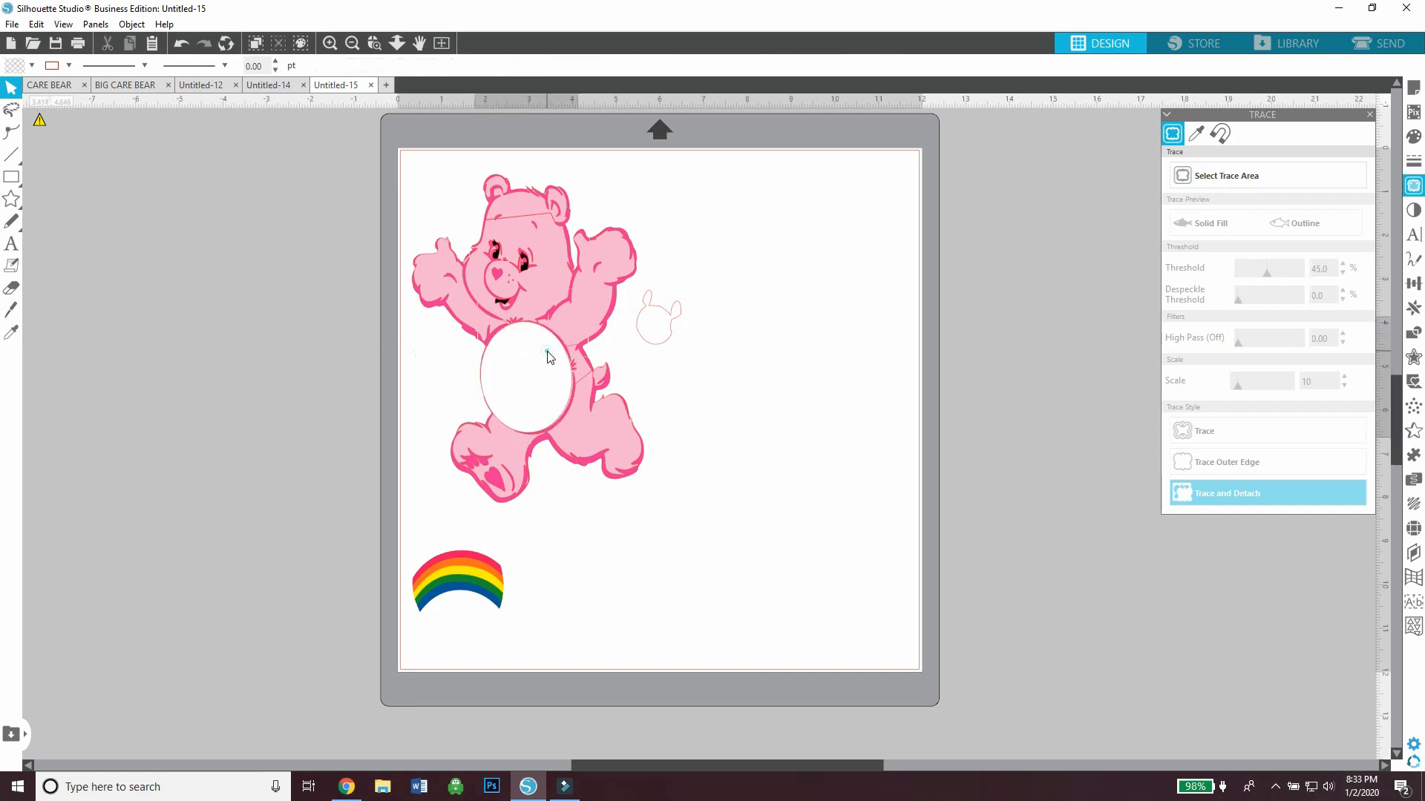
click(502, 522)
drag(503, 555, 571, 348)
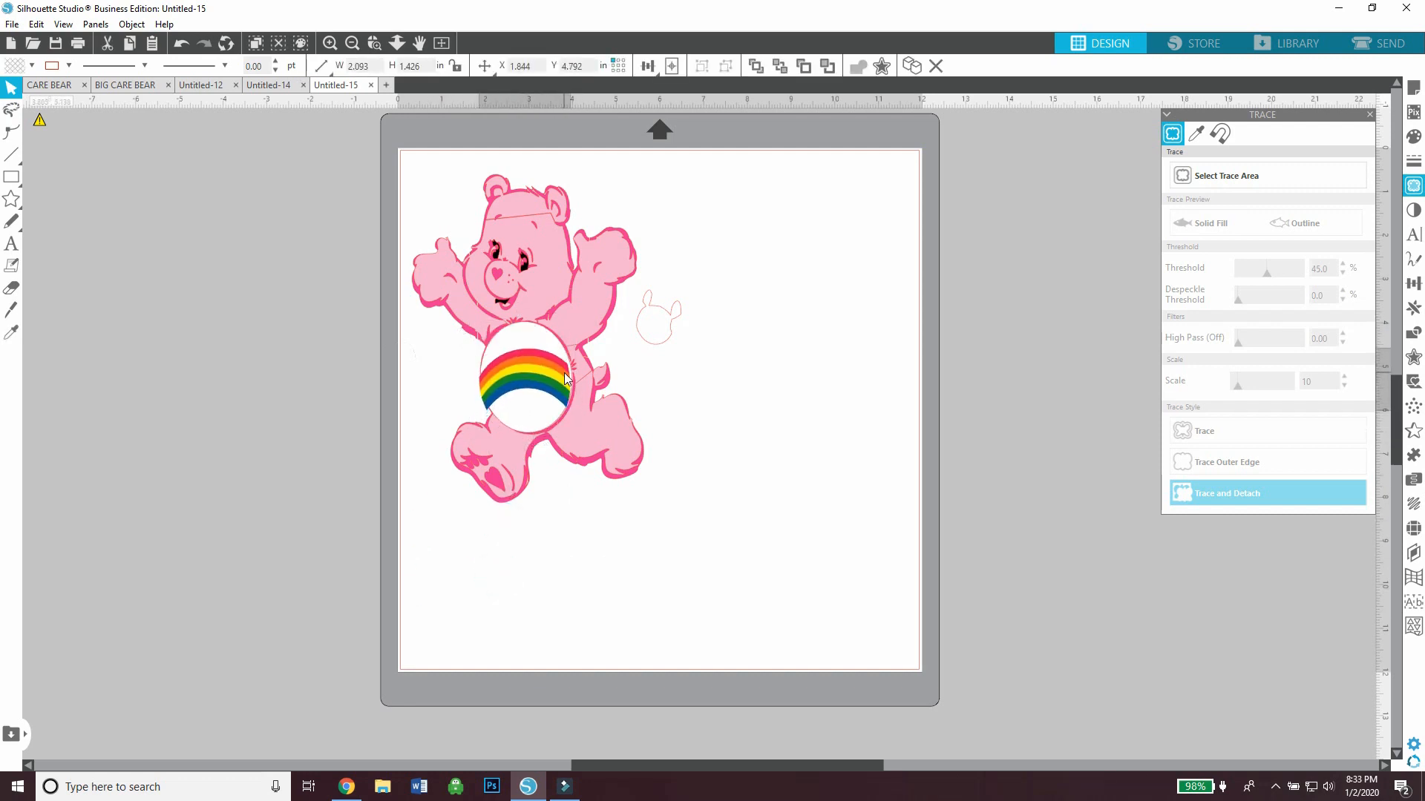
Fine-tune the position and tilt of the black eye and mouth pieces until they fit the pink facial features
click(330, 42)
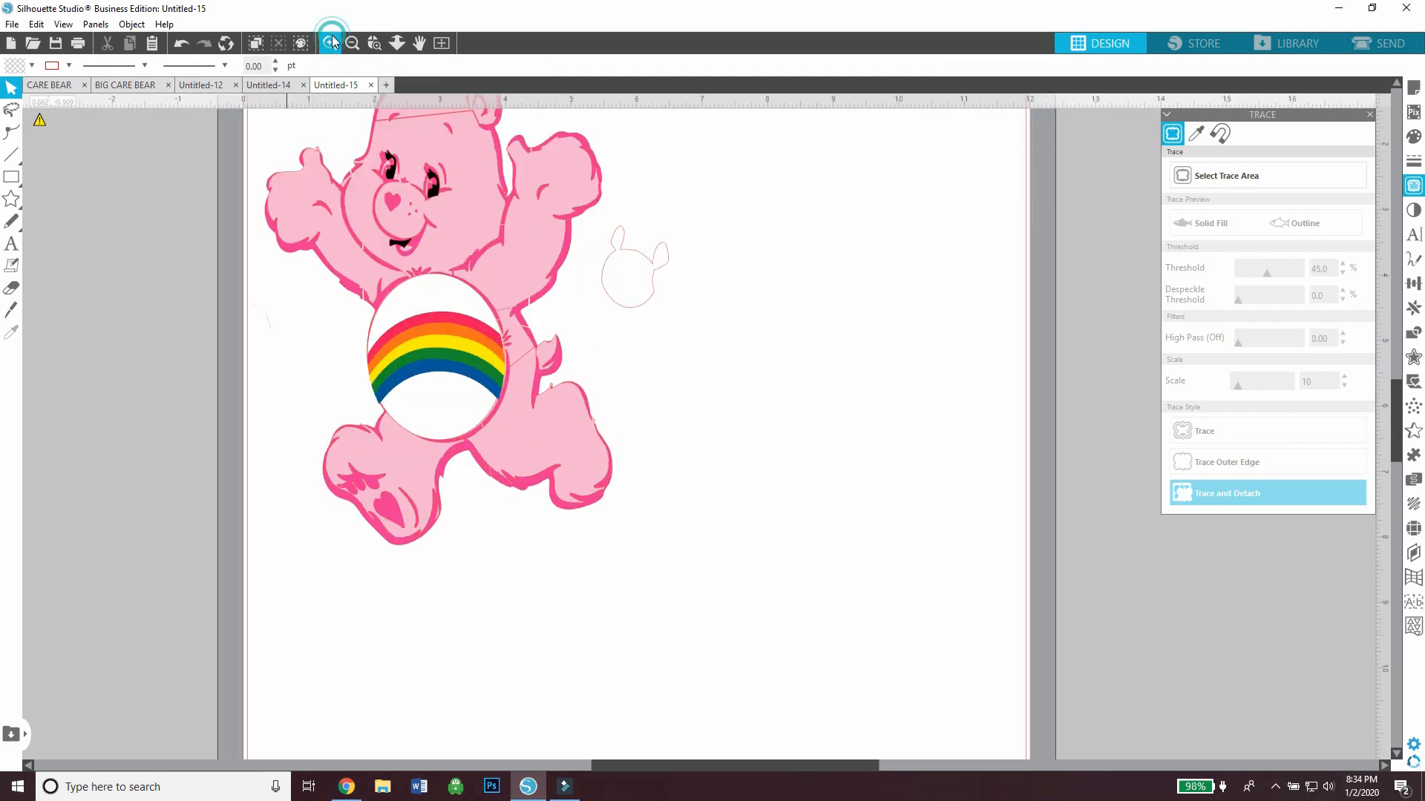
click(330, 42)
drag(701, 759, 620, 757)
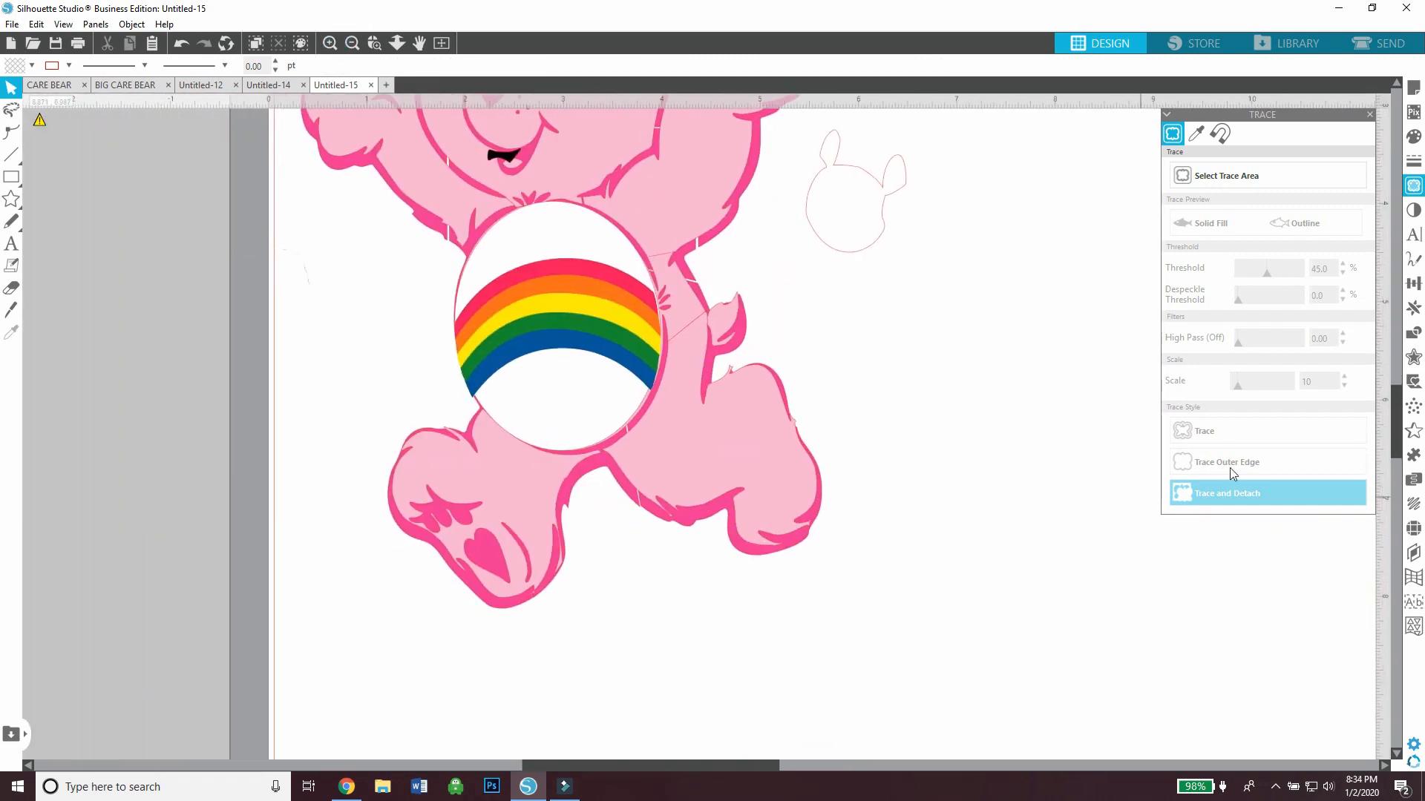
drag(1392, 443, 1393, 383)
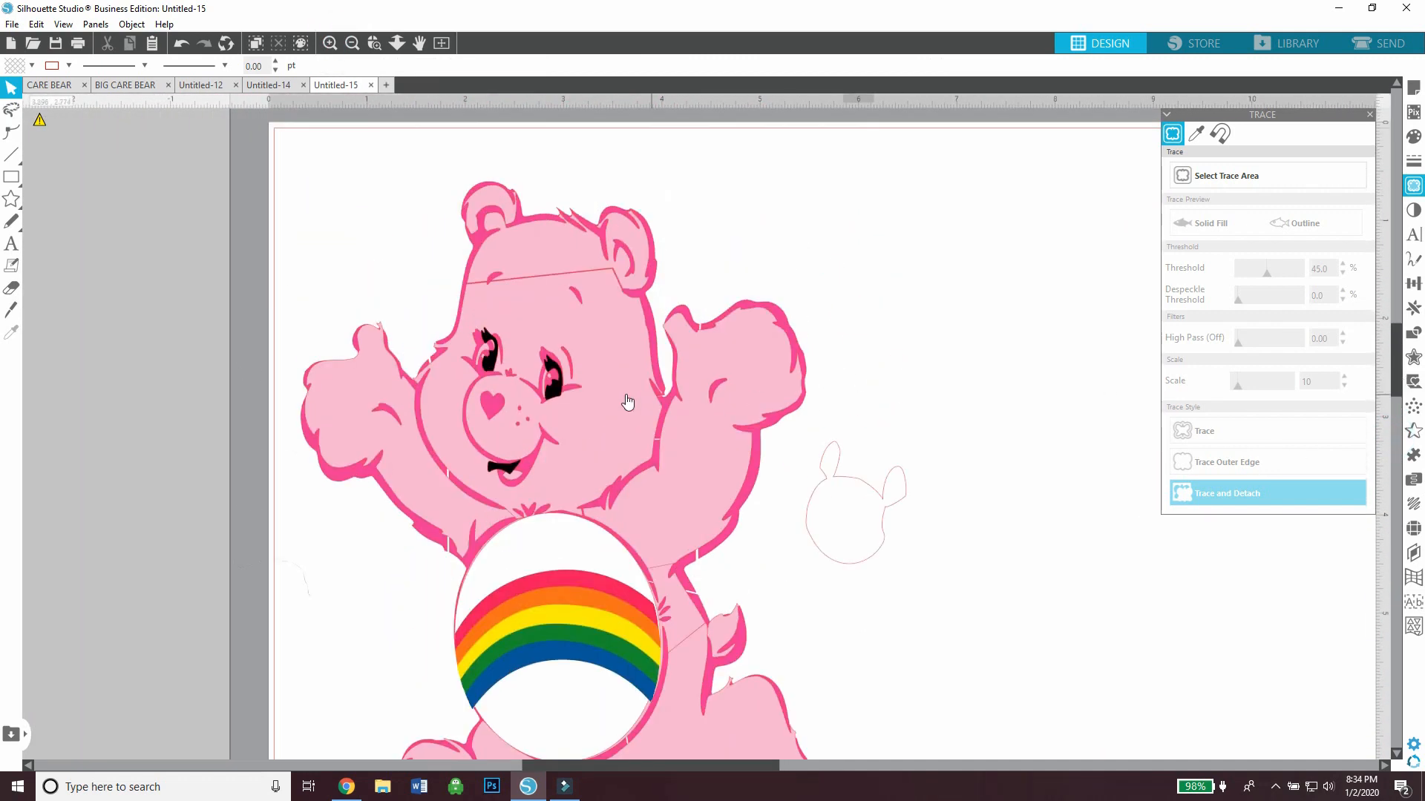
click(558, 391)
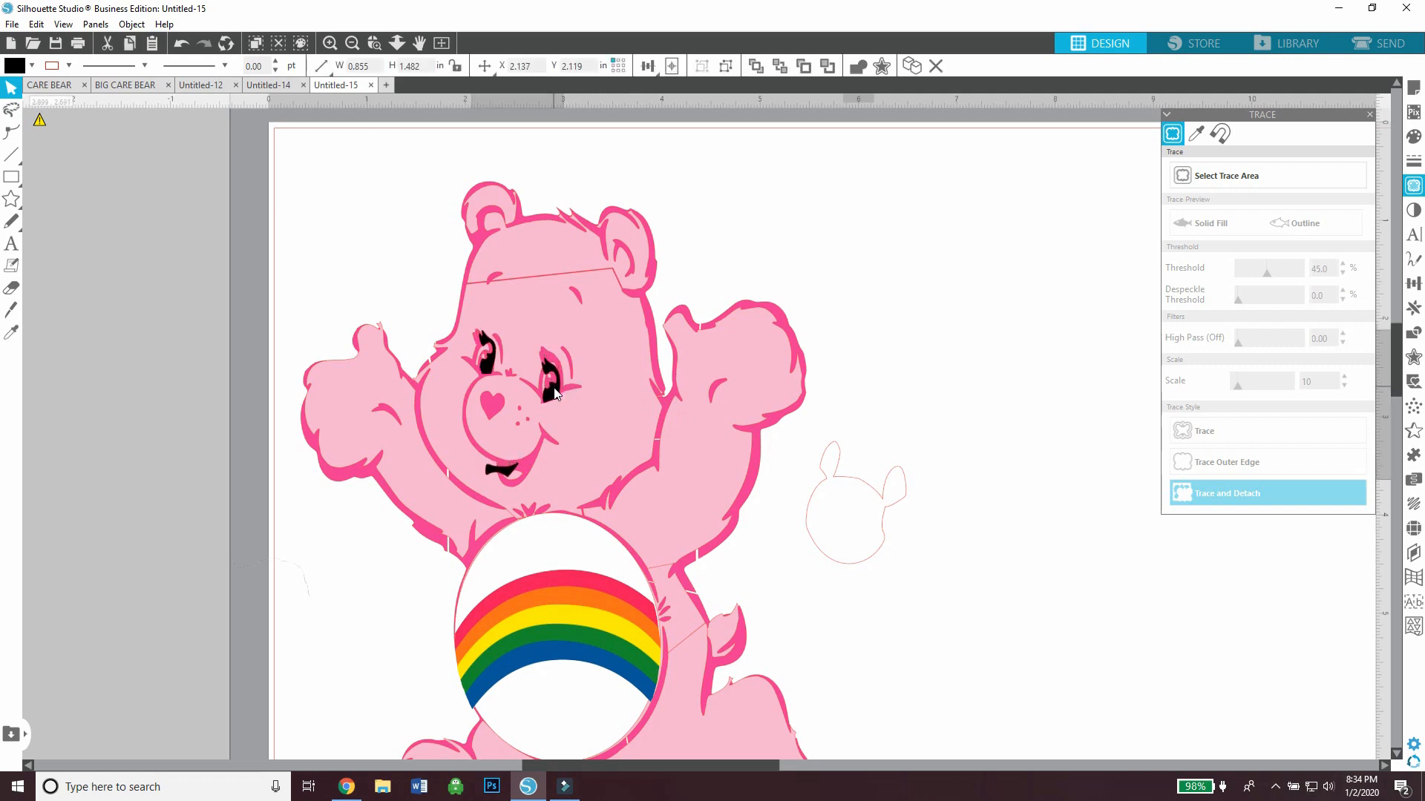
drag(515, 301, 509, 301)
drag(547, 393, 553, 387)
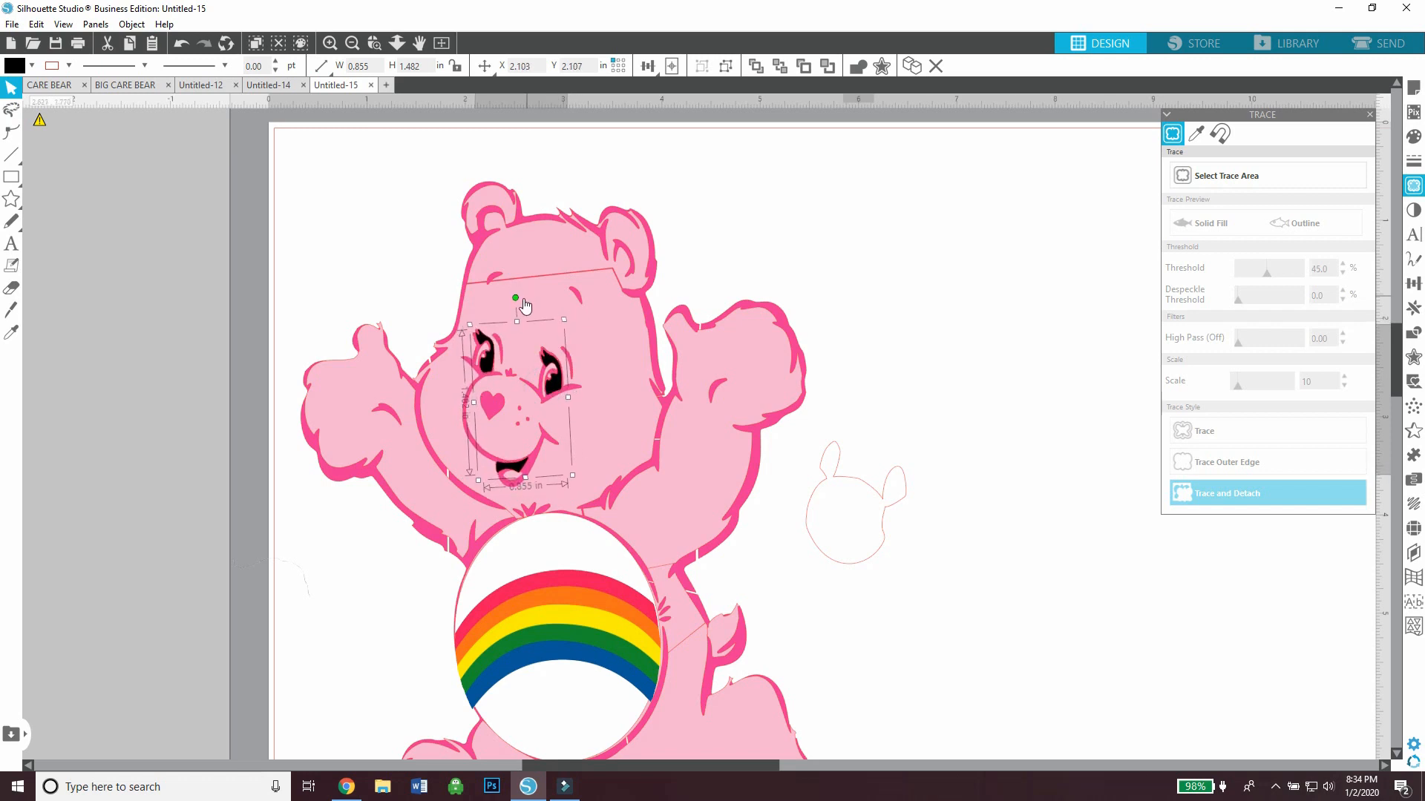
drag(514, 297, 511, 298)
key(Right)
key(Right)
key(Right)
key(Right)
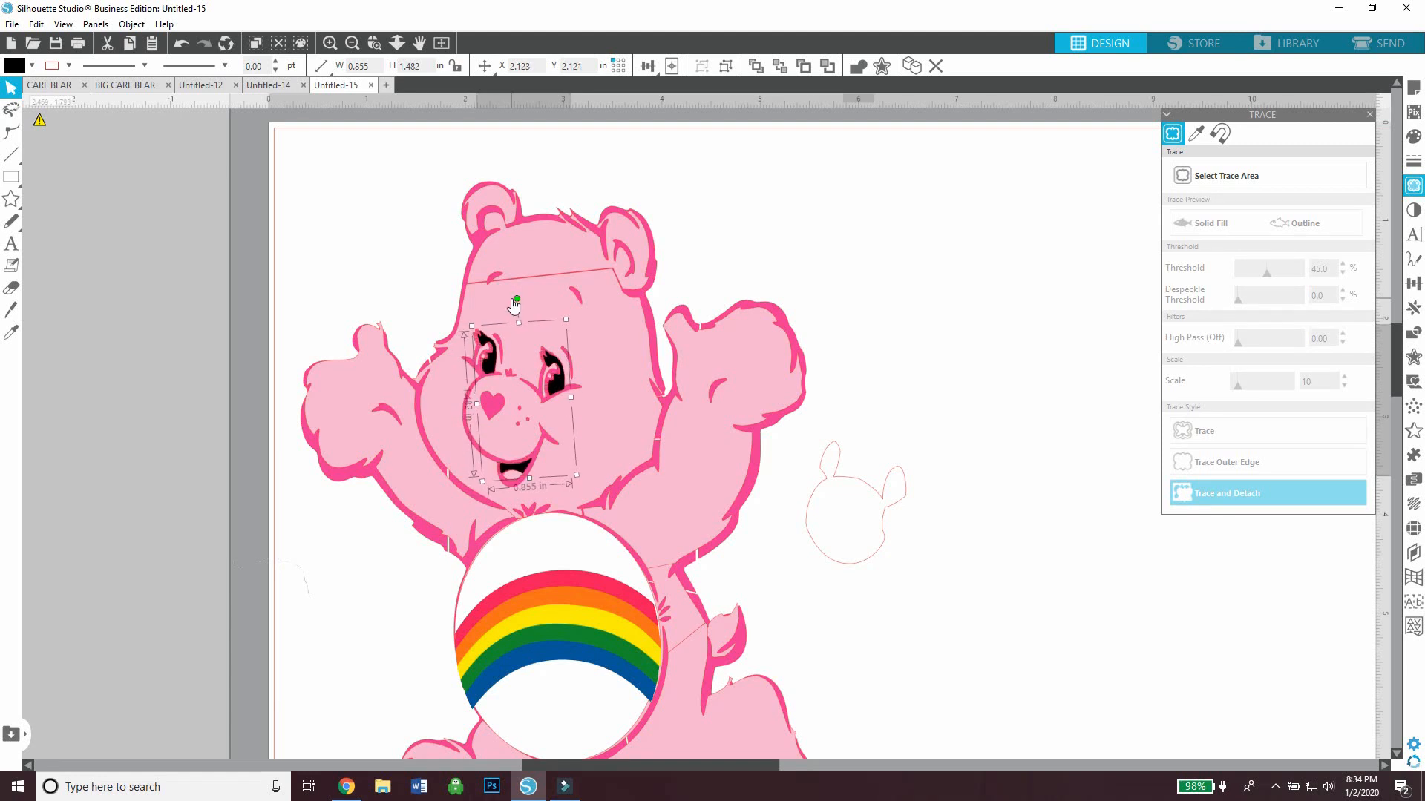
mouse_move(556, 388)
mouse_down()
mouse_move(550, 364)
mouse_move(556, 381)
mouse_up()
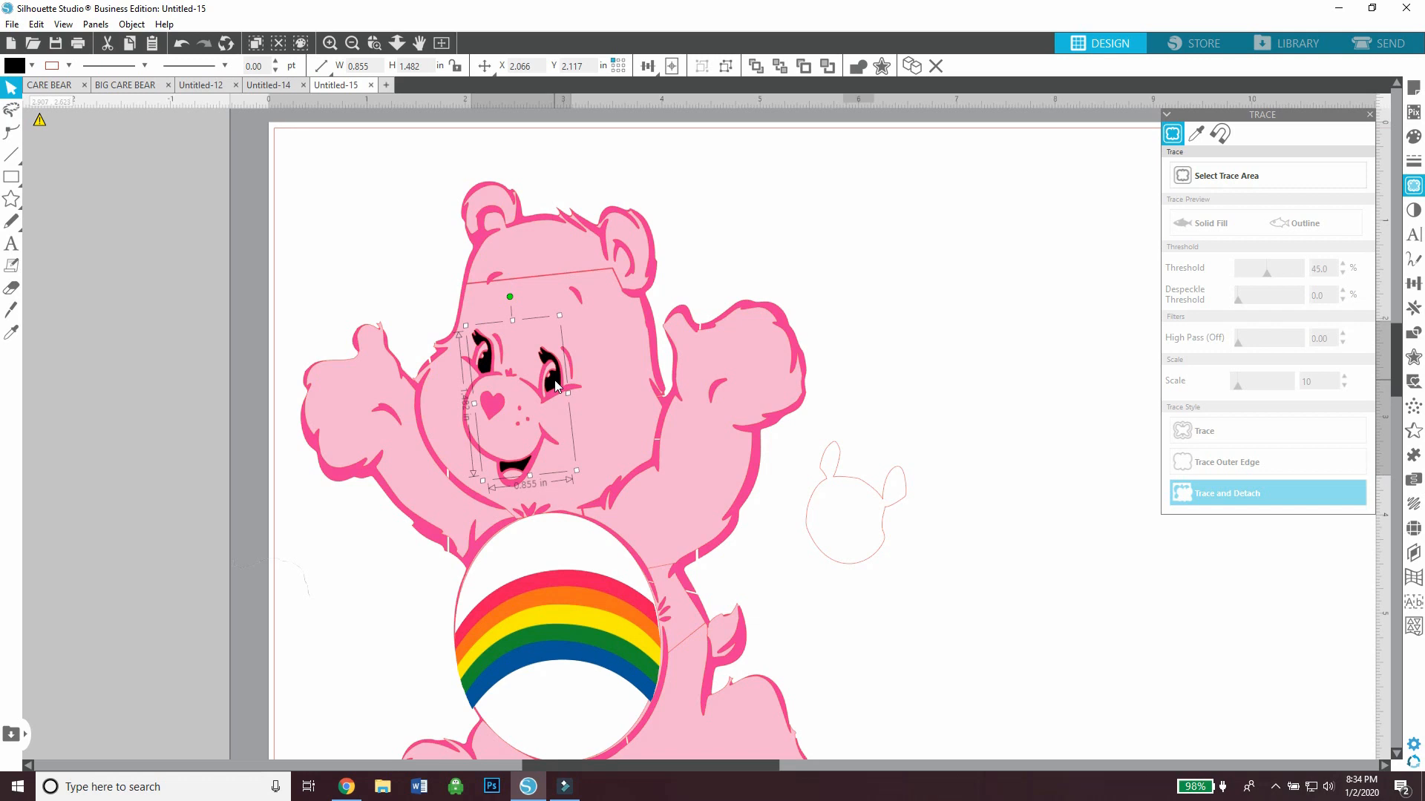
Move the white muzzle-and-eyes piece onto the face, and rotate and nudge it to fit within the pink facial features
drag(794, 509, 447, 410)
click(439, 405)
click(457, 408)
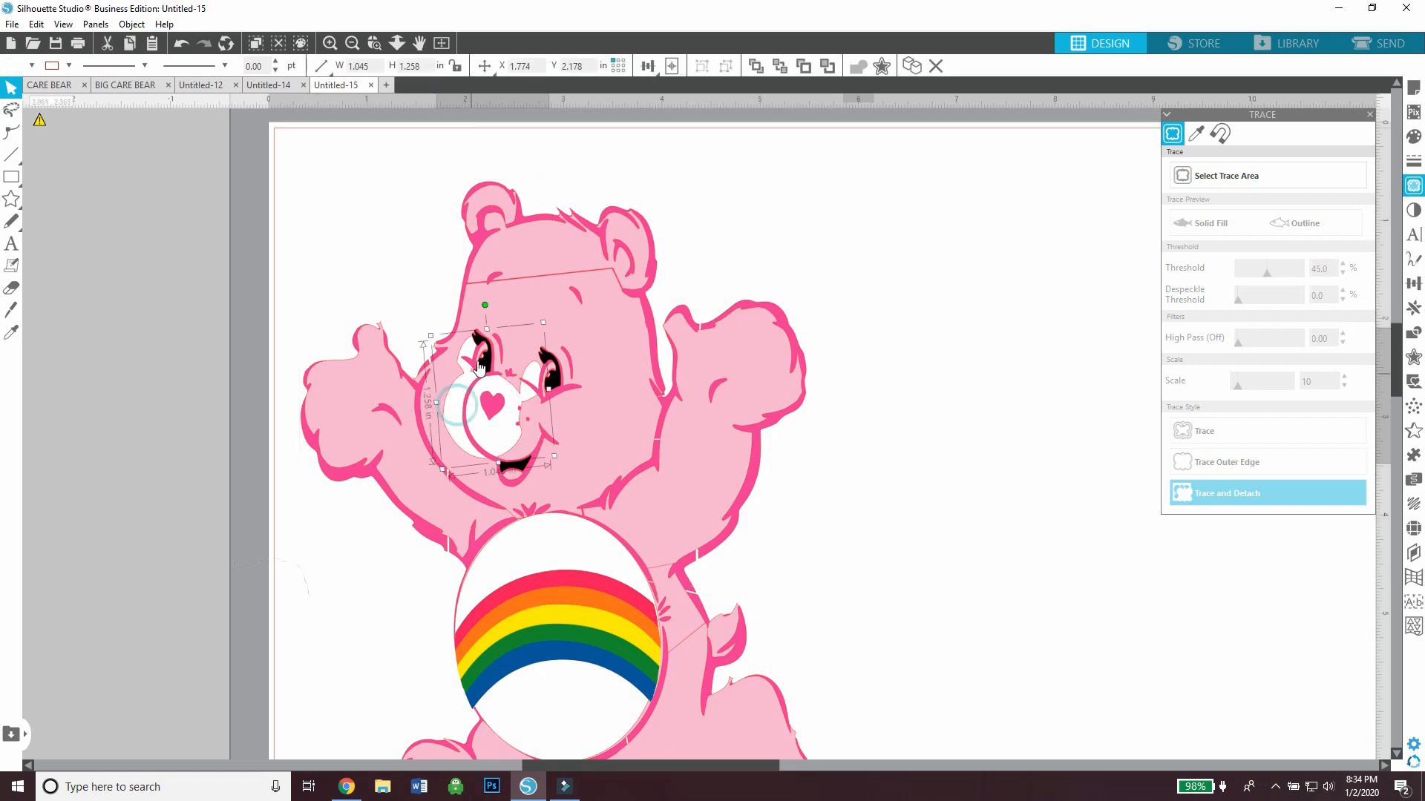
drag(486, 306, 479, 307)
key(Right)
key(Right)
key(Right)
key(Right)
key(Right)
key(Right)
key(Right)
key(Right)
key(Right)
key(Right)
key(Right)
key(Right)
key(Right)
key(Right)
key(Right)
key(Right)
key(Right)
key(Right)
key(Right)
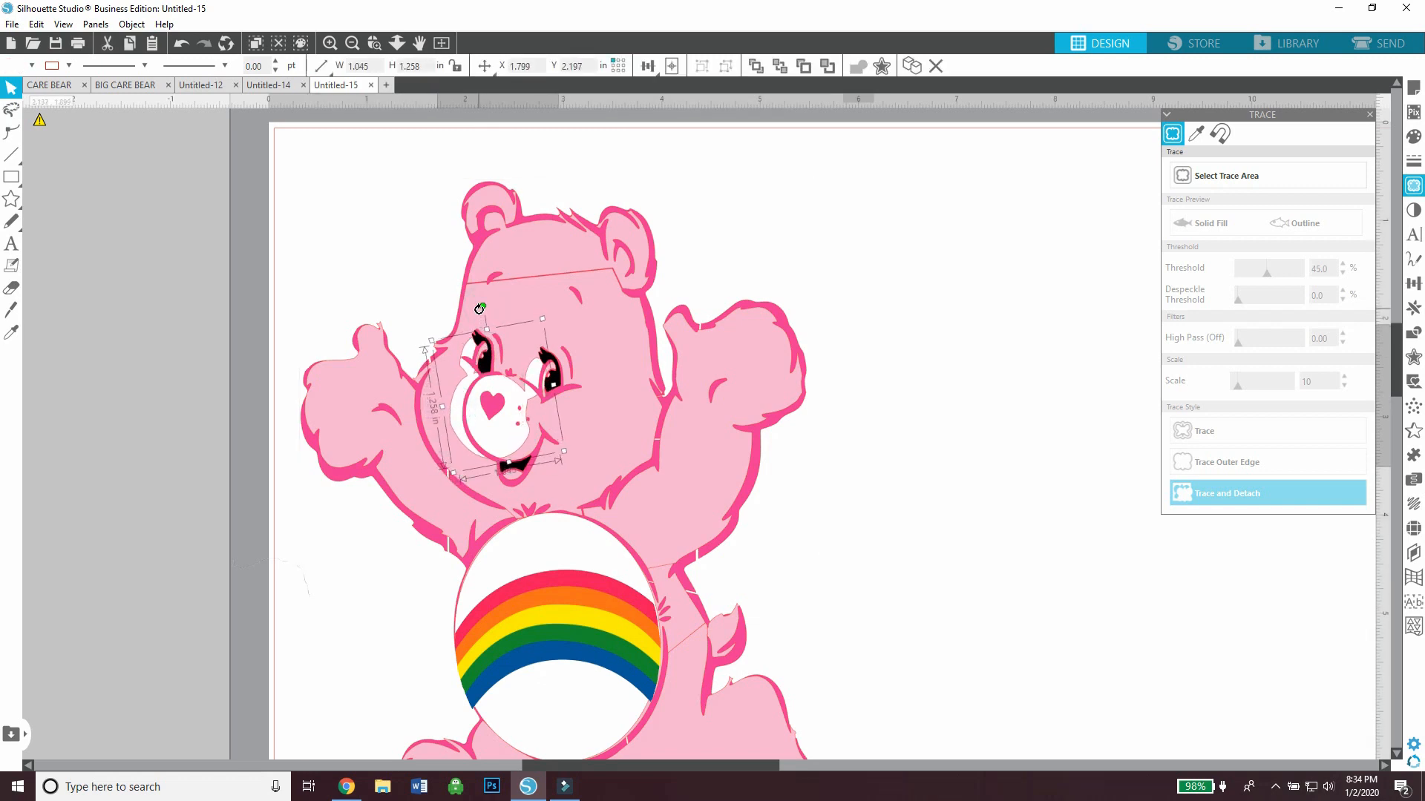
key(Down)
key(Down)
key(Down)
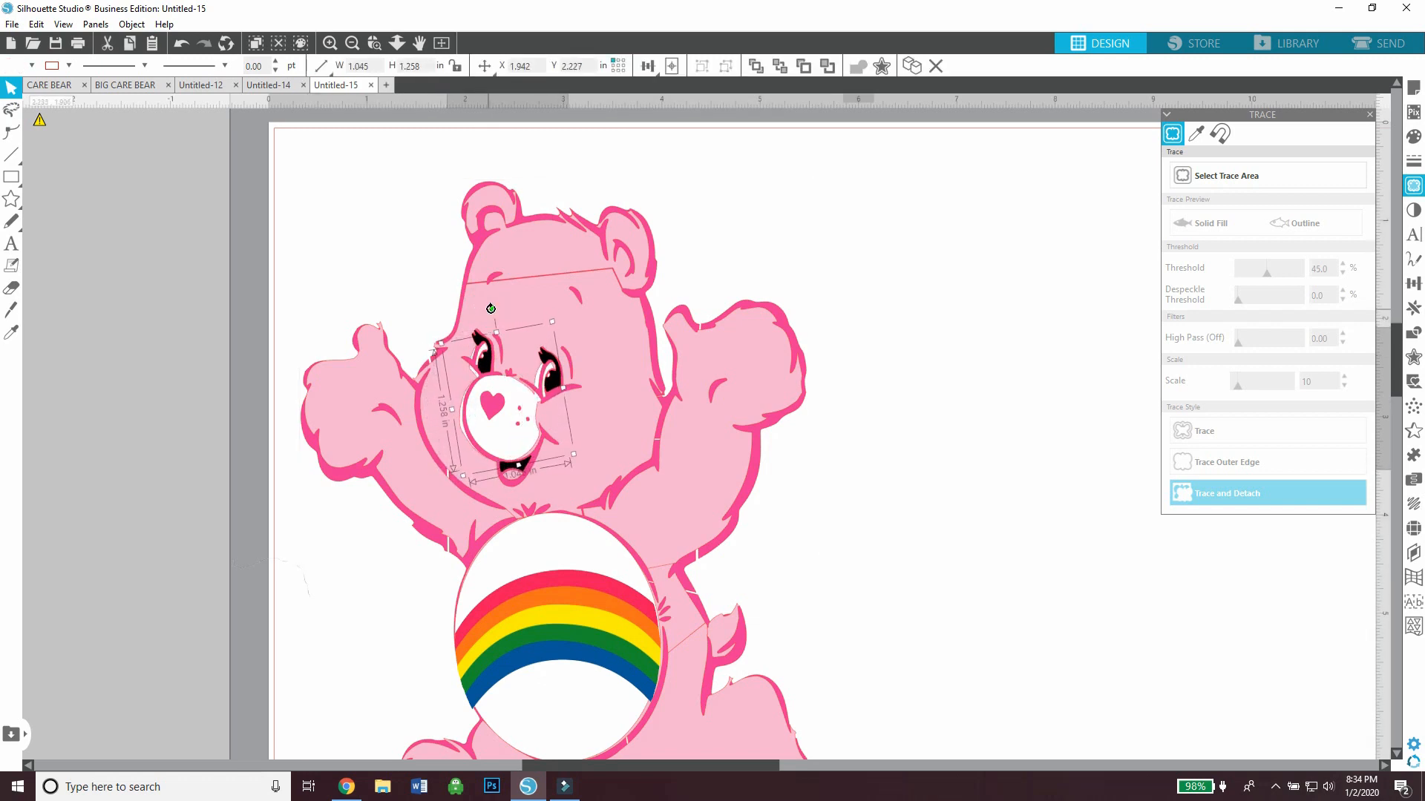
drag(490, 309, 489, 308)
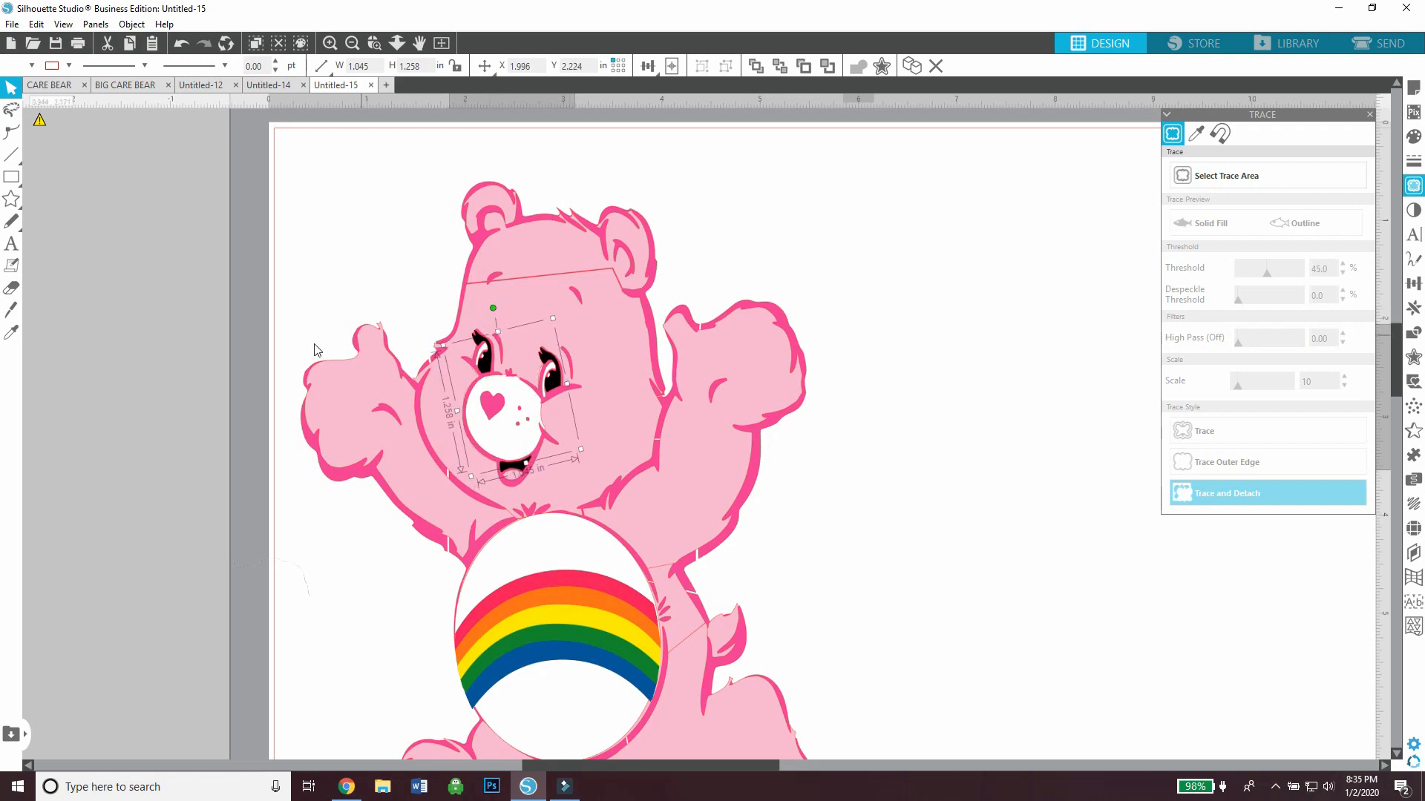
click(253, 376)
click(351, 45)
click(351, 45)
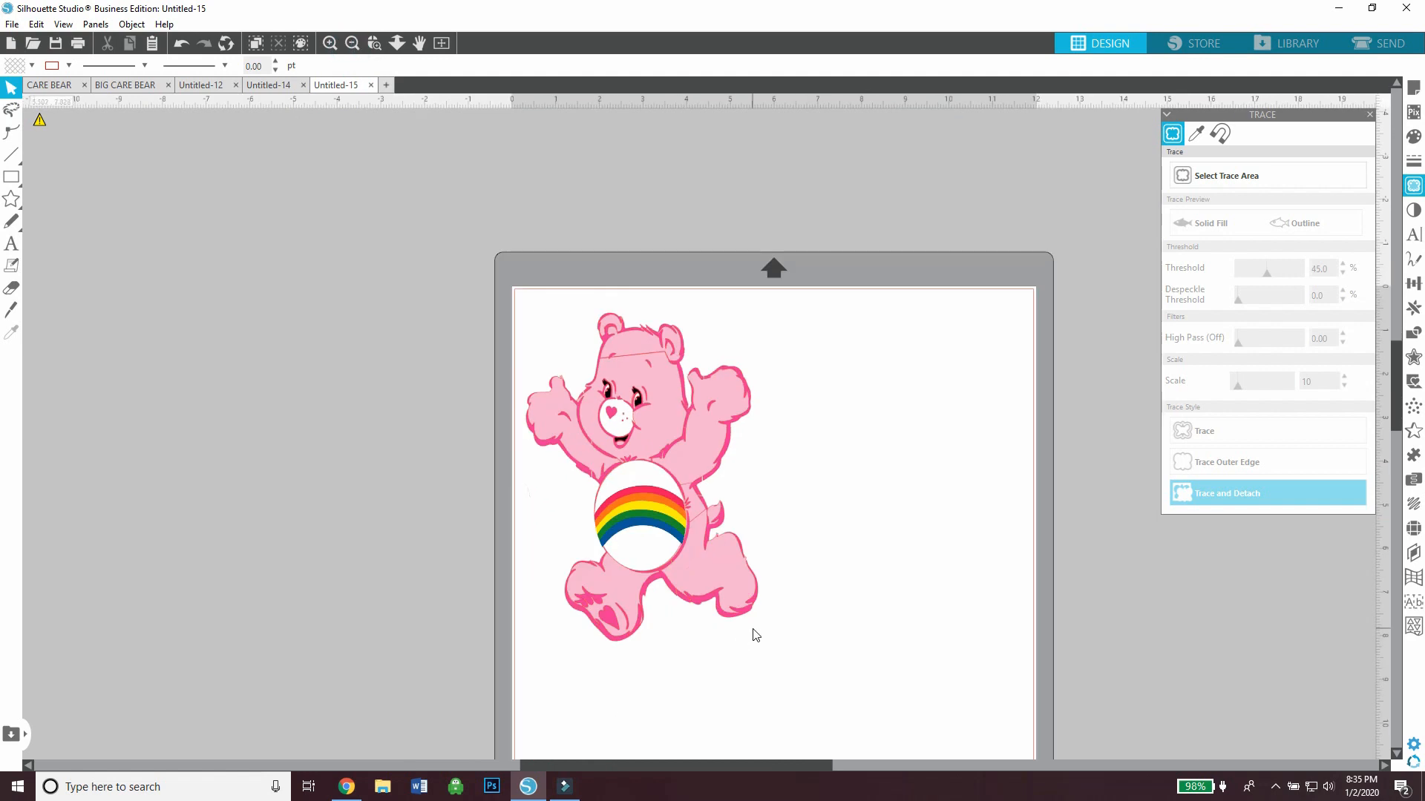
drag(811, 671, 556, 327)
right_click(642, 451)
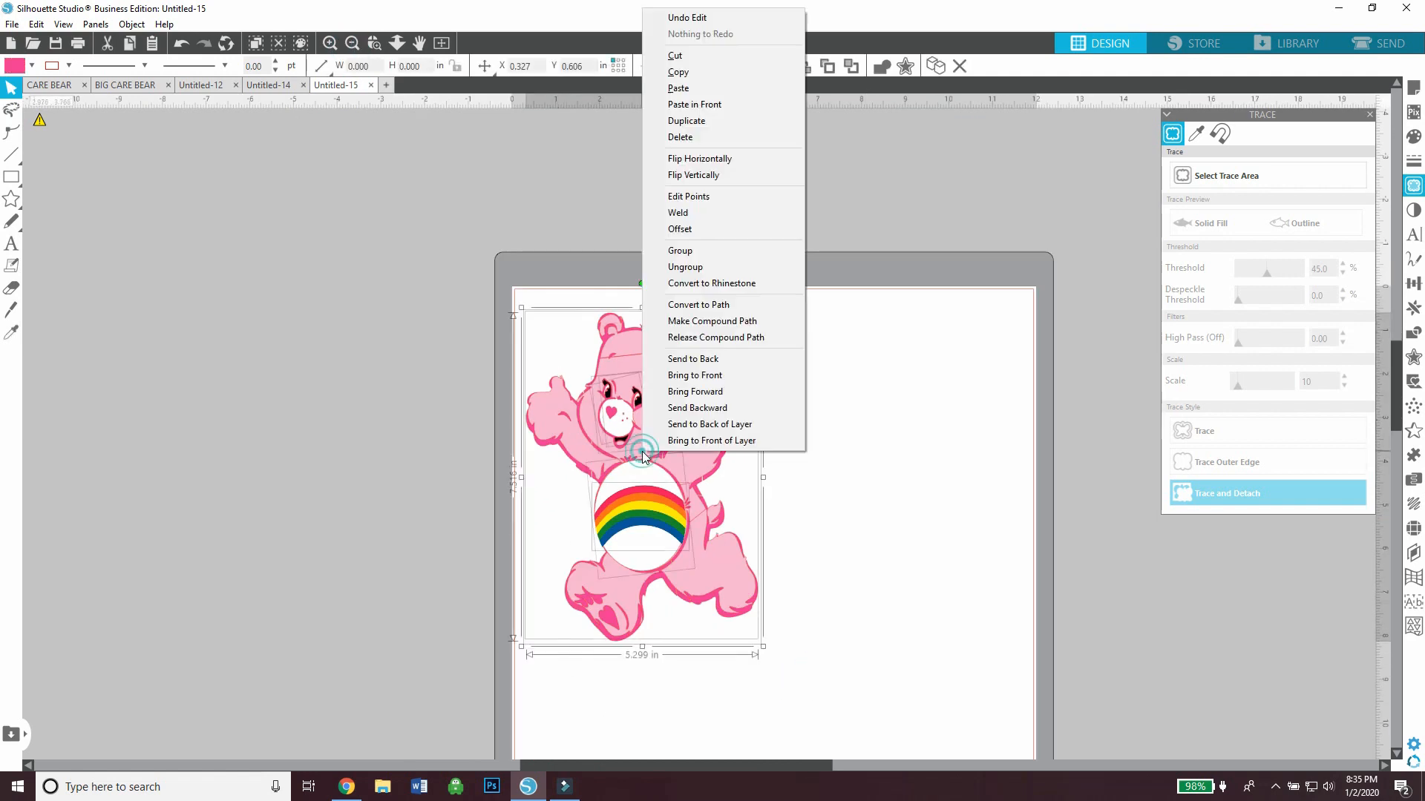
click(376, 520)
click(540, 430)
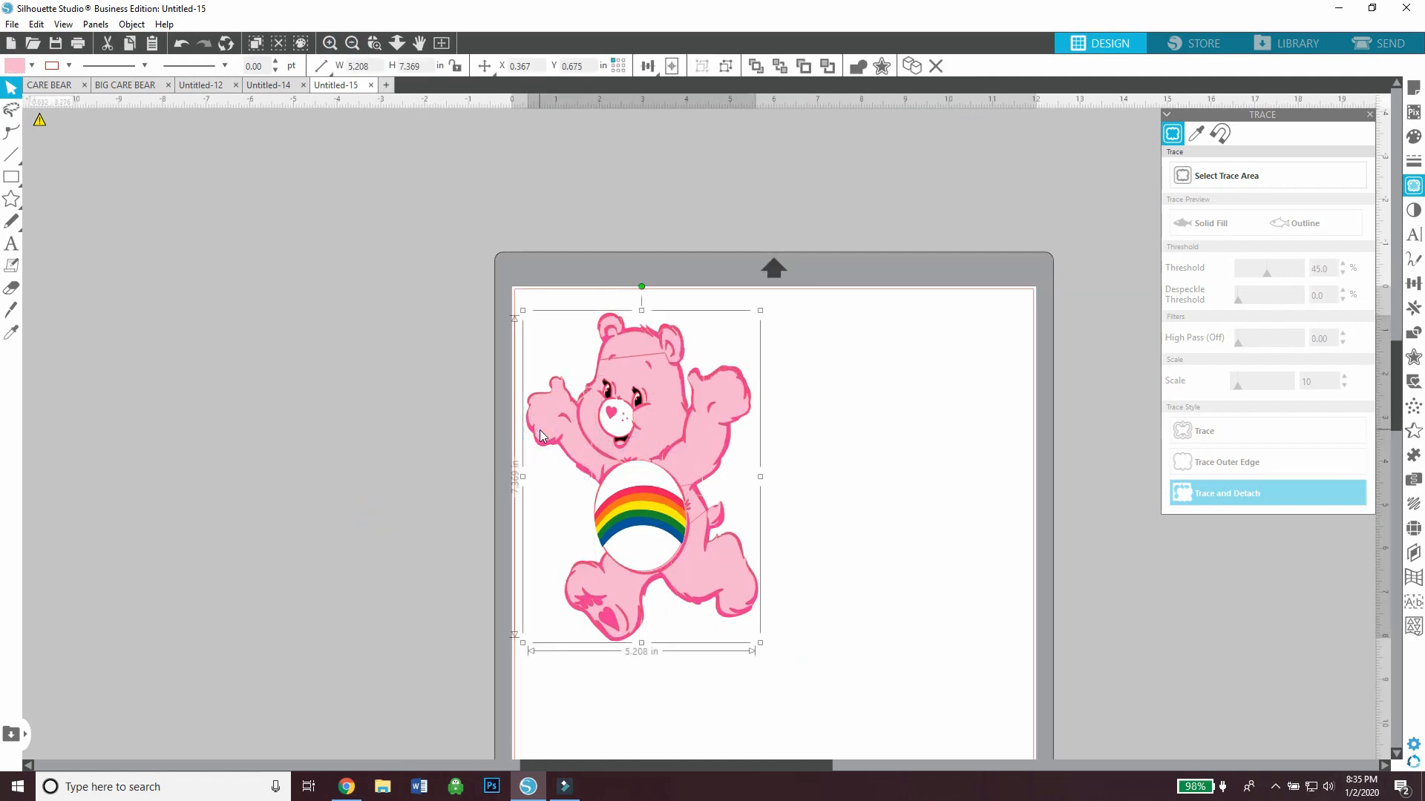
Group all of the bear's pieces and enlarge the group to about 8.33 by 11.81 in, keeping it on the mat
drag(785, 635, 547, 308)
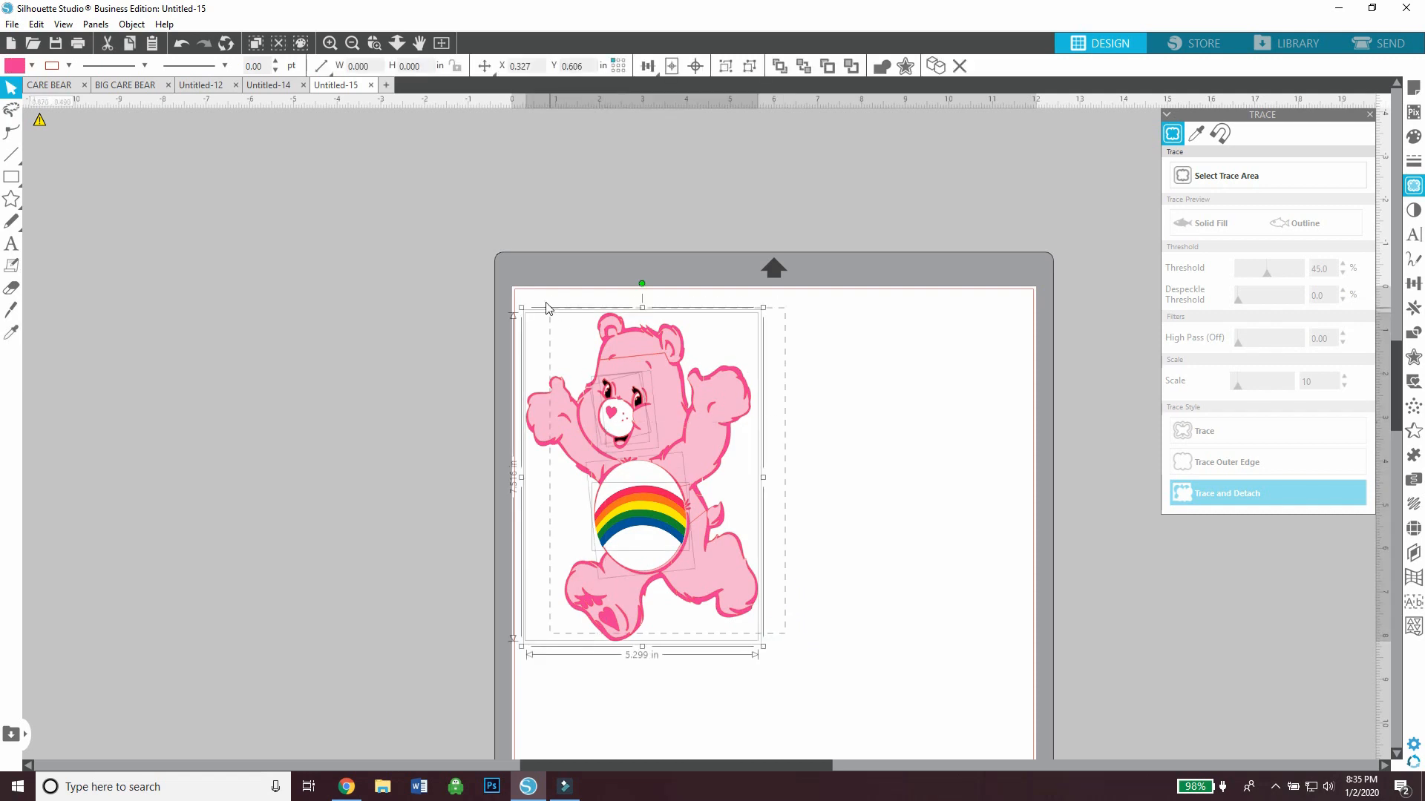
right_click(602, 414)
click(624, 567)
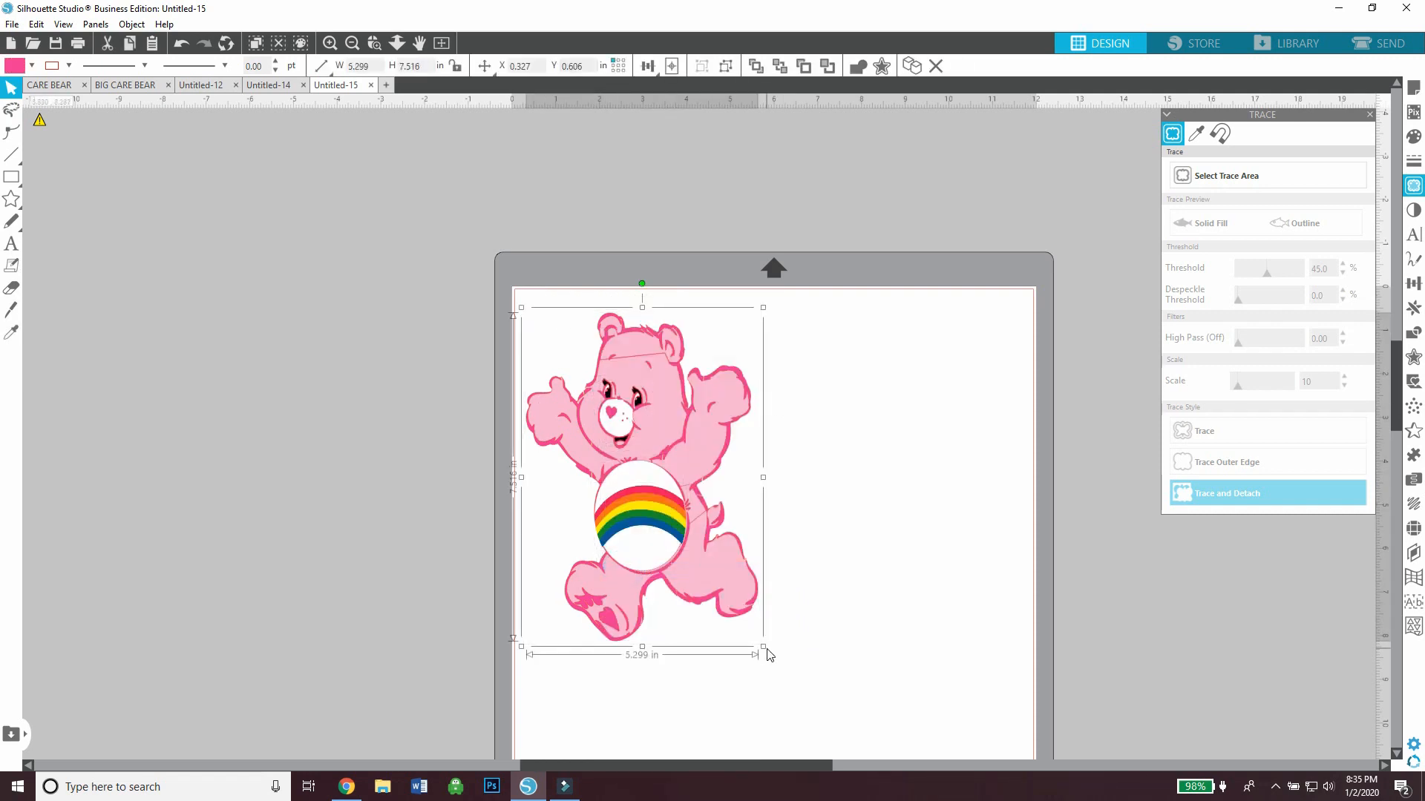
drag(771, 659, 982, 660)
mouse_move(842, 587)
mouse_down()
mouse_move(893, 551)
mouse_move(892, 572)
mouse_move(824, 598)
mouse_up()
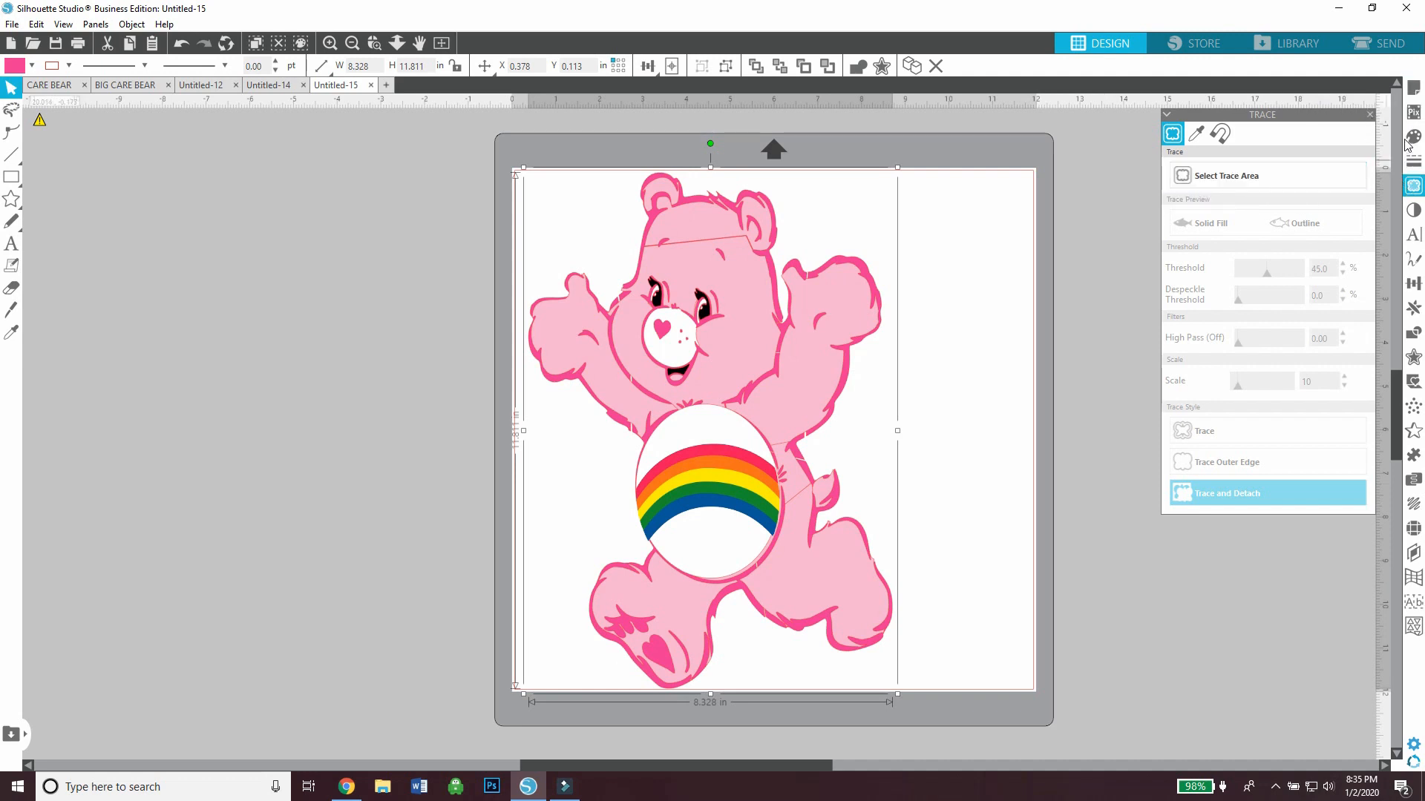
Set the cutting mat to Cameo 12 x 24 in in the page setup
click(1413, 93)
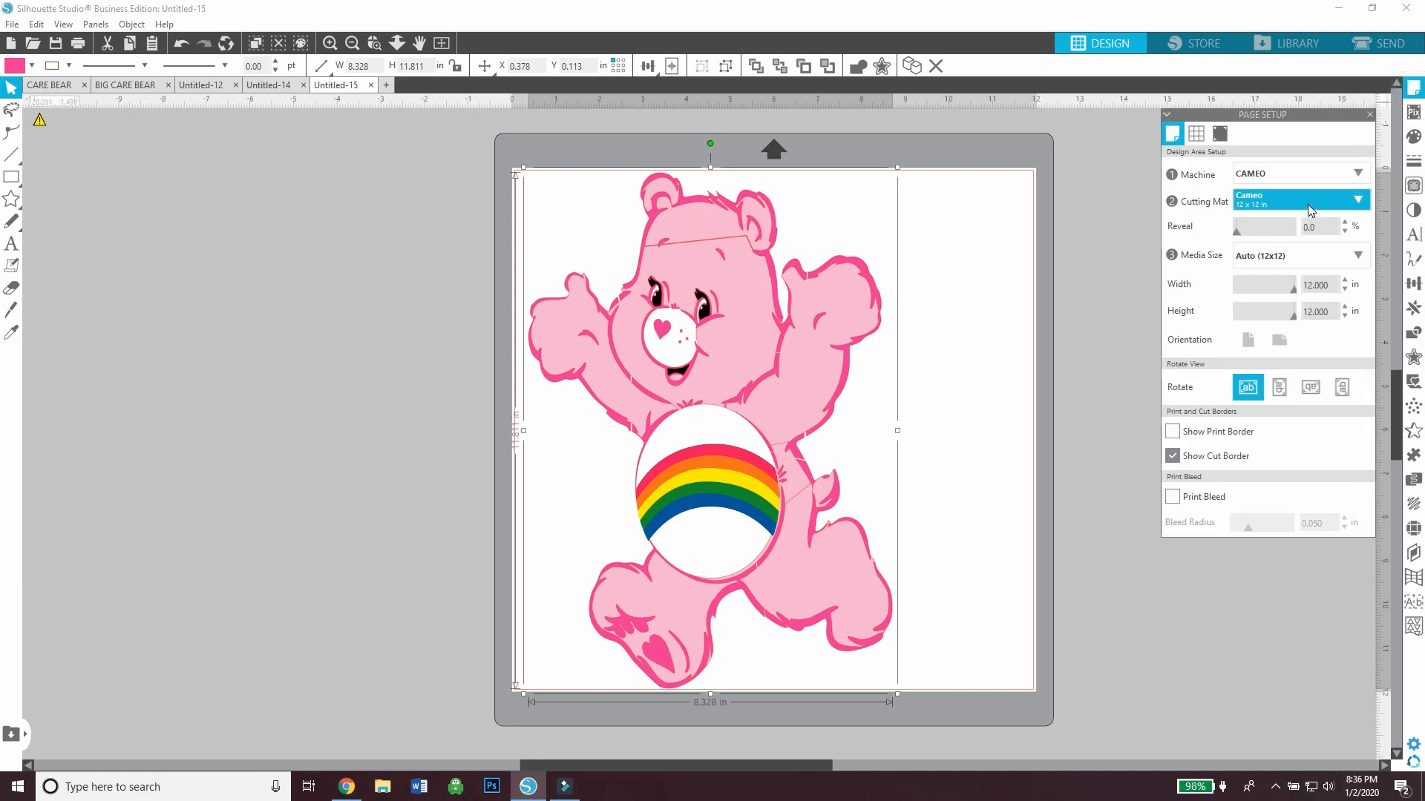
click(1308, 202)
click(1298, 291)
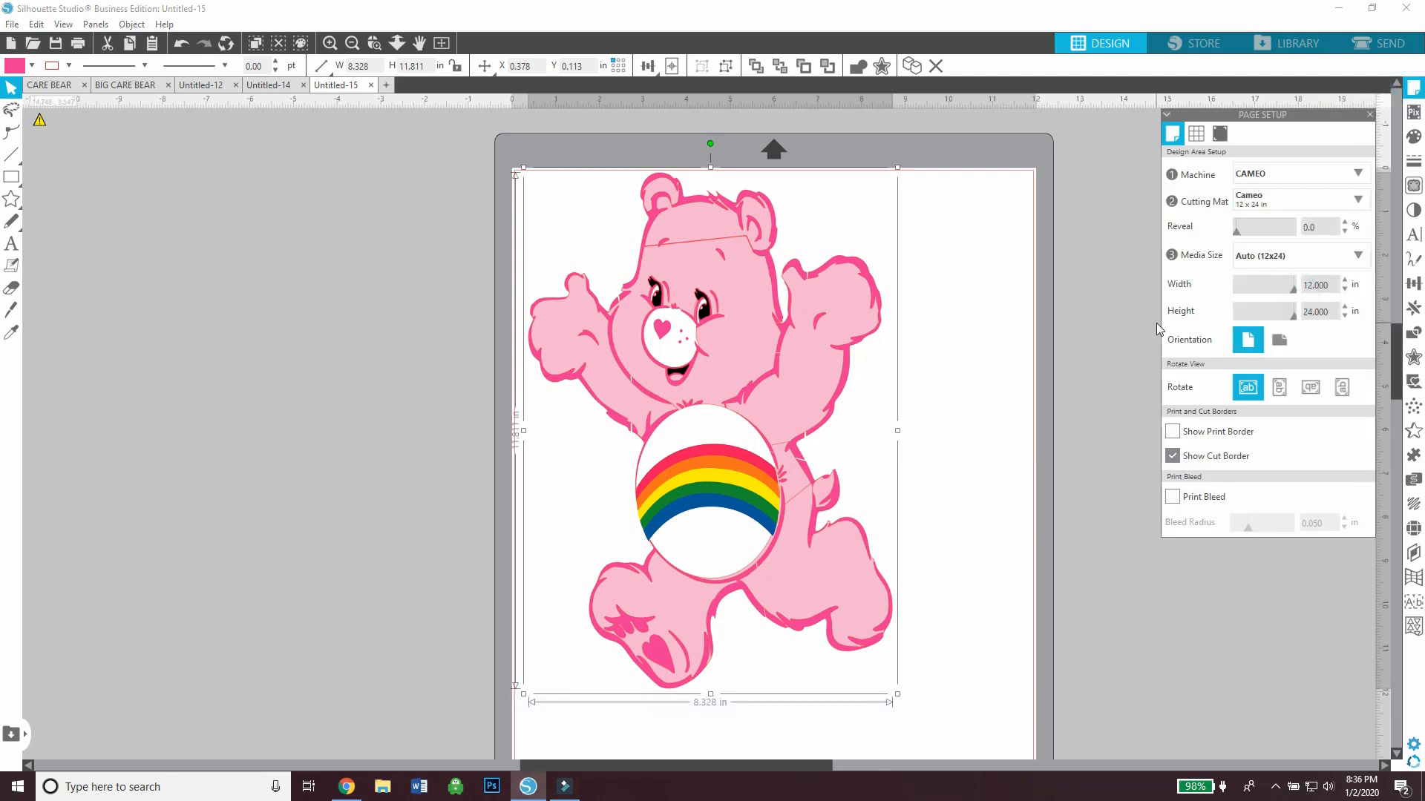
click(458, 118)
click(353, 43)
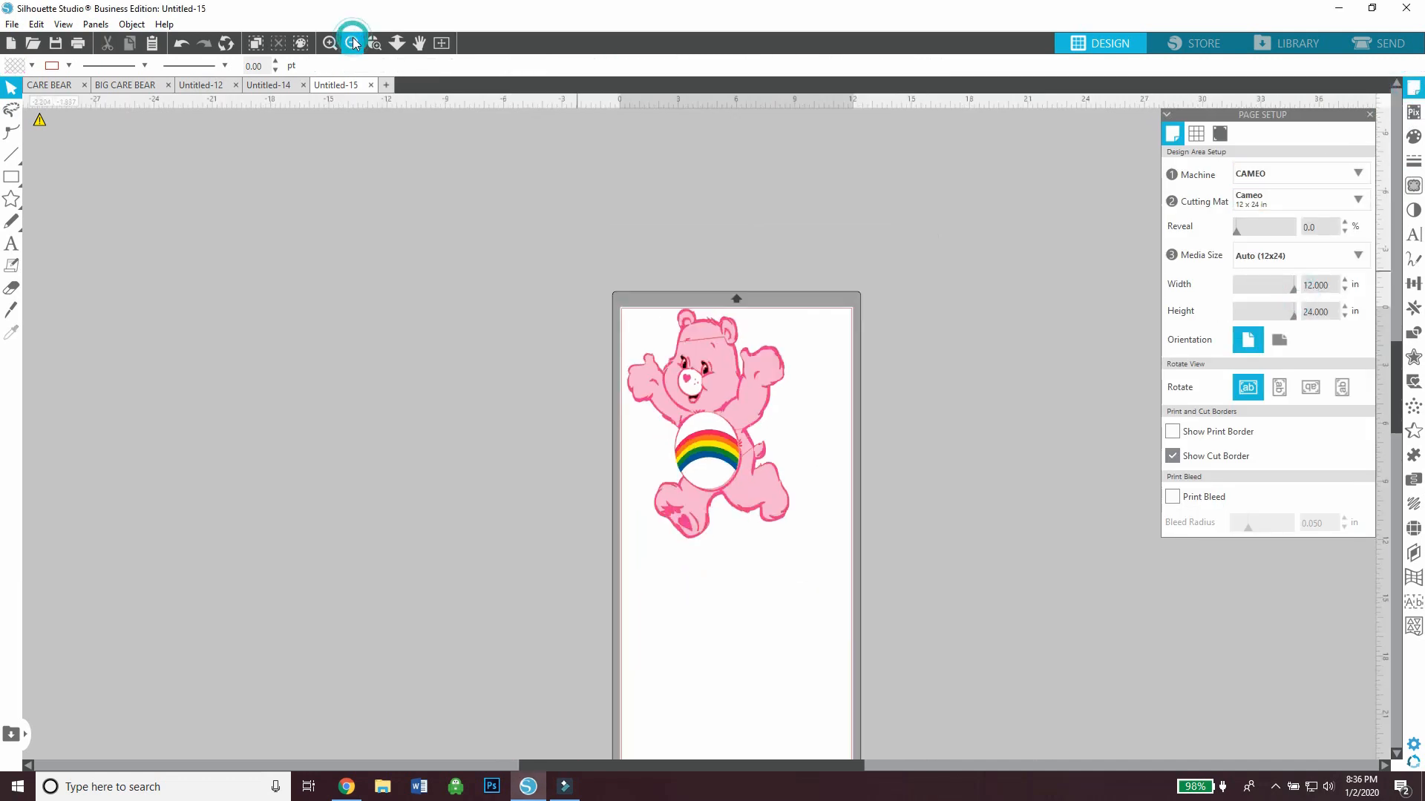
scroll(823, 200, down, 3)
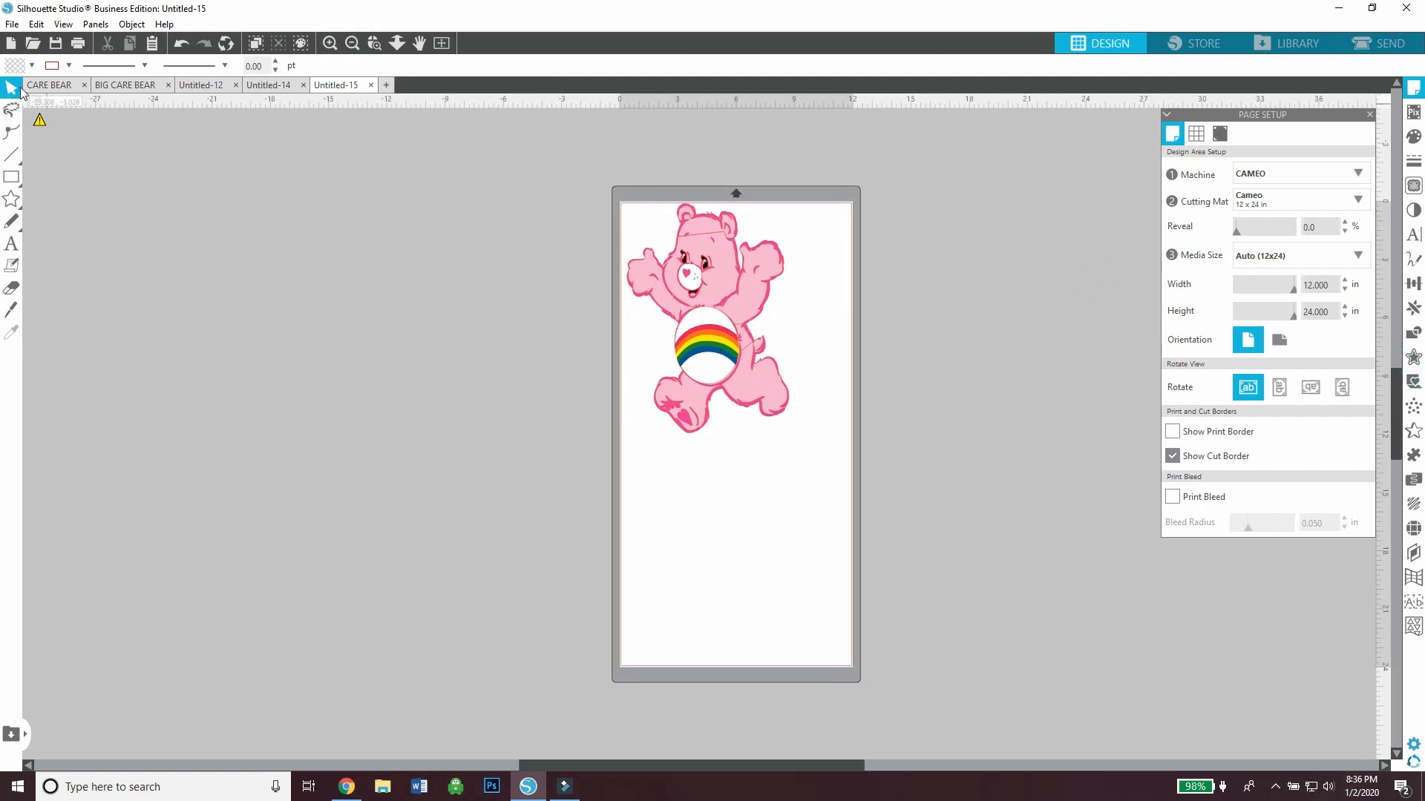
Draw a rectangle in the empty area beside the cutting mat and set its size to 12 x 12 in
click(11, 176)
mouse_move(278, 267)
mouse_down()
mouse_move(474, 449)
mouse_move(502, 453)
mouse_up()
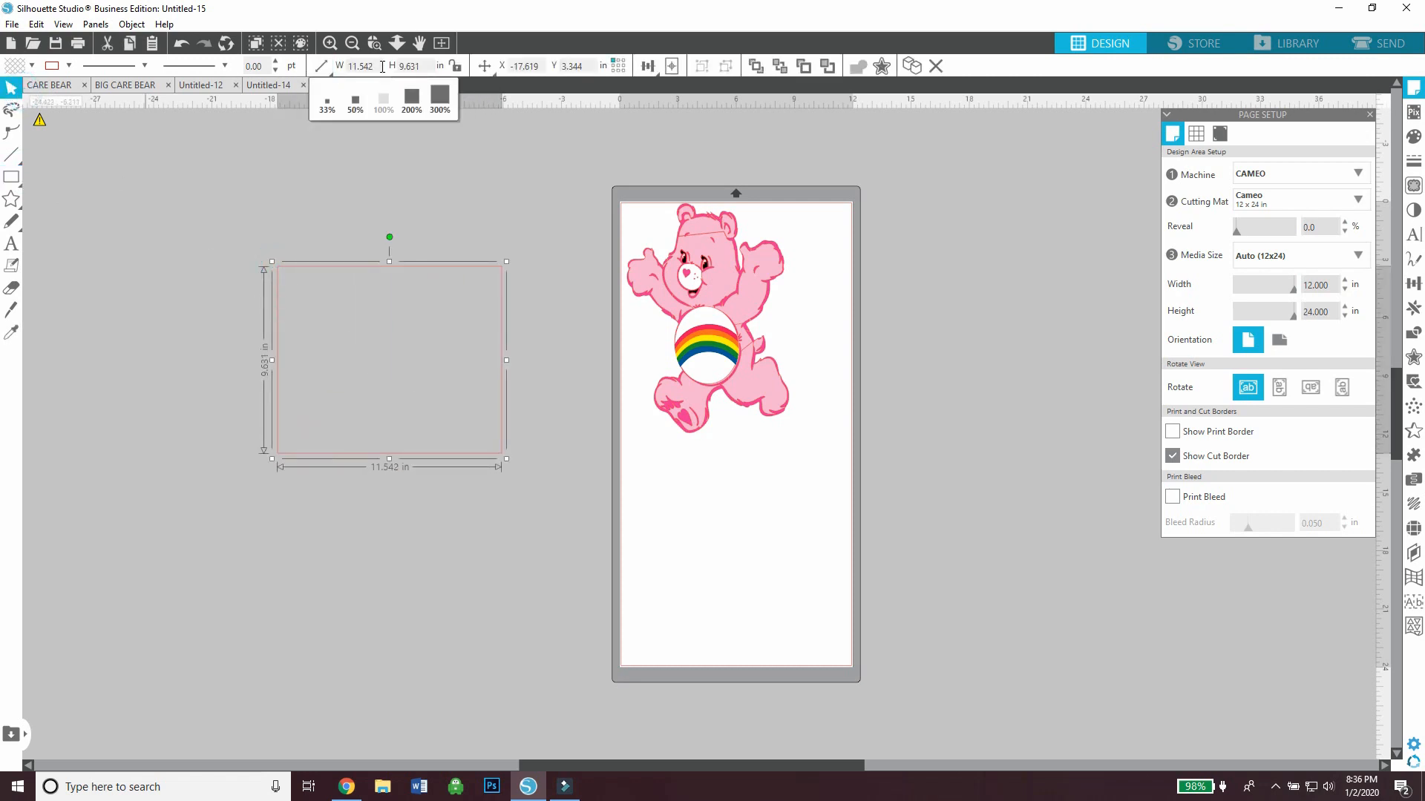
click(382, 66)
text(12)
key(Return)
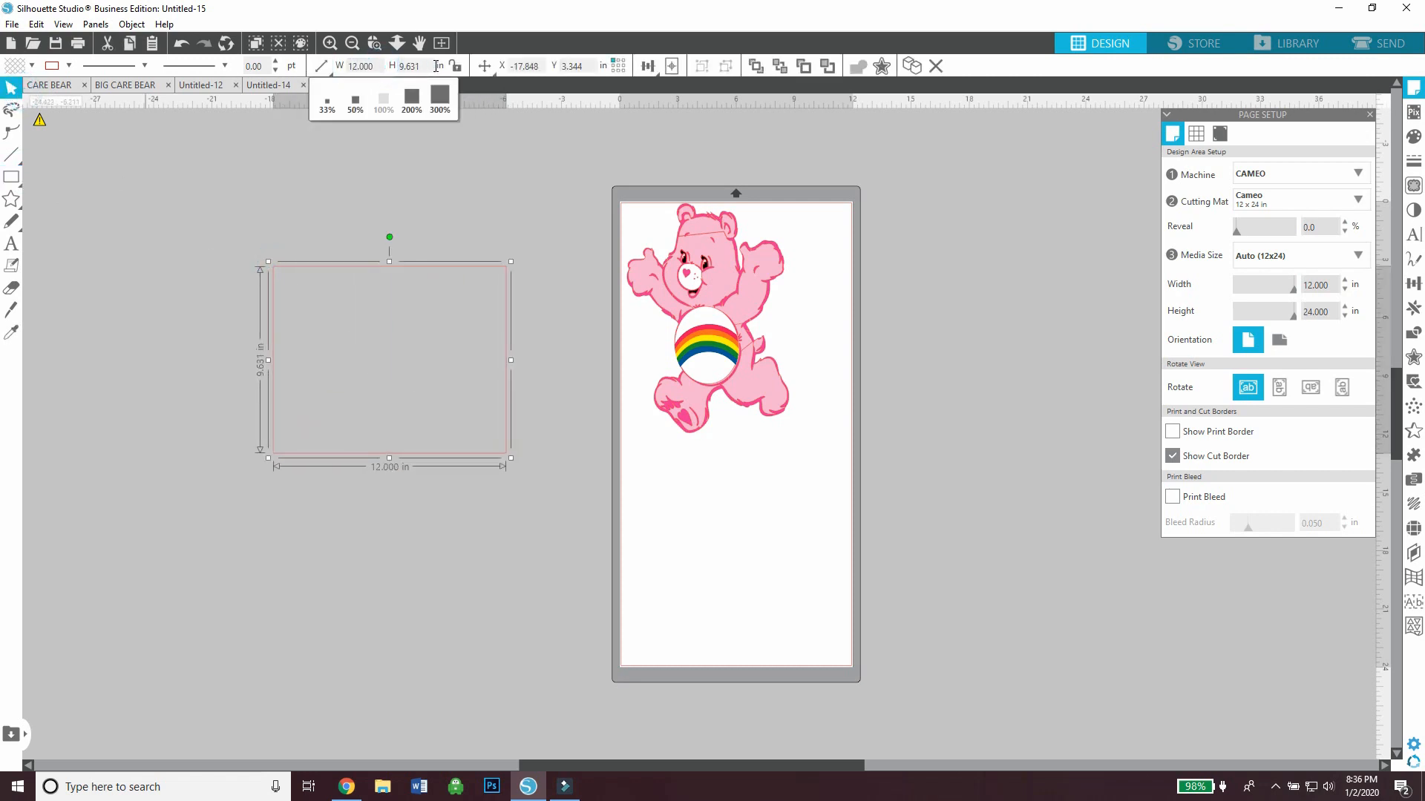
click(436, 66)
text(12)
key(Return)
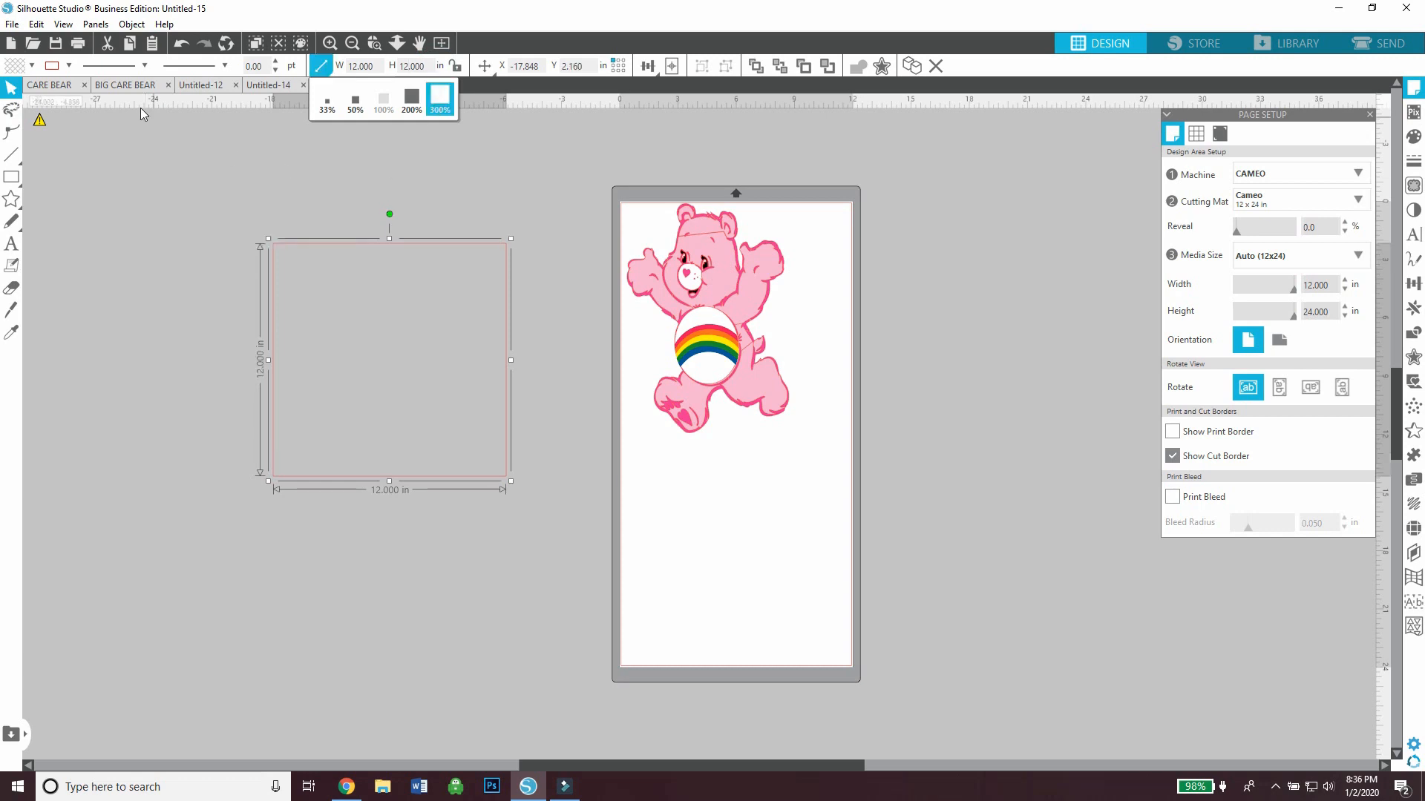
Fill the 12 in square with white and place it against the mat's lower edge as an extension
click(32, 66)
click(15, 89)
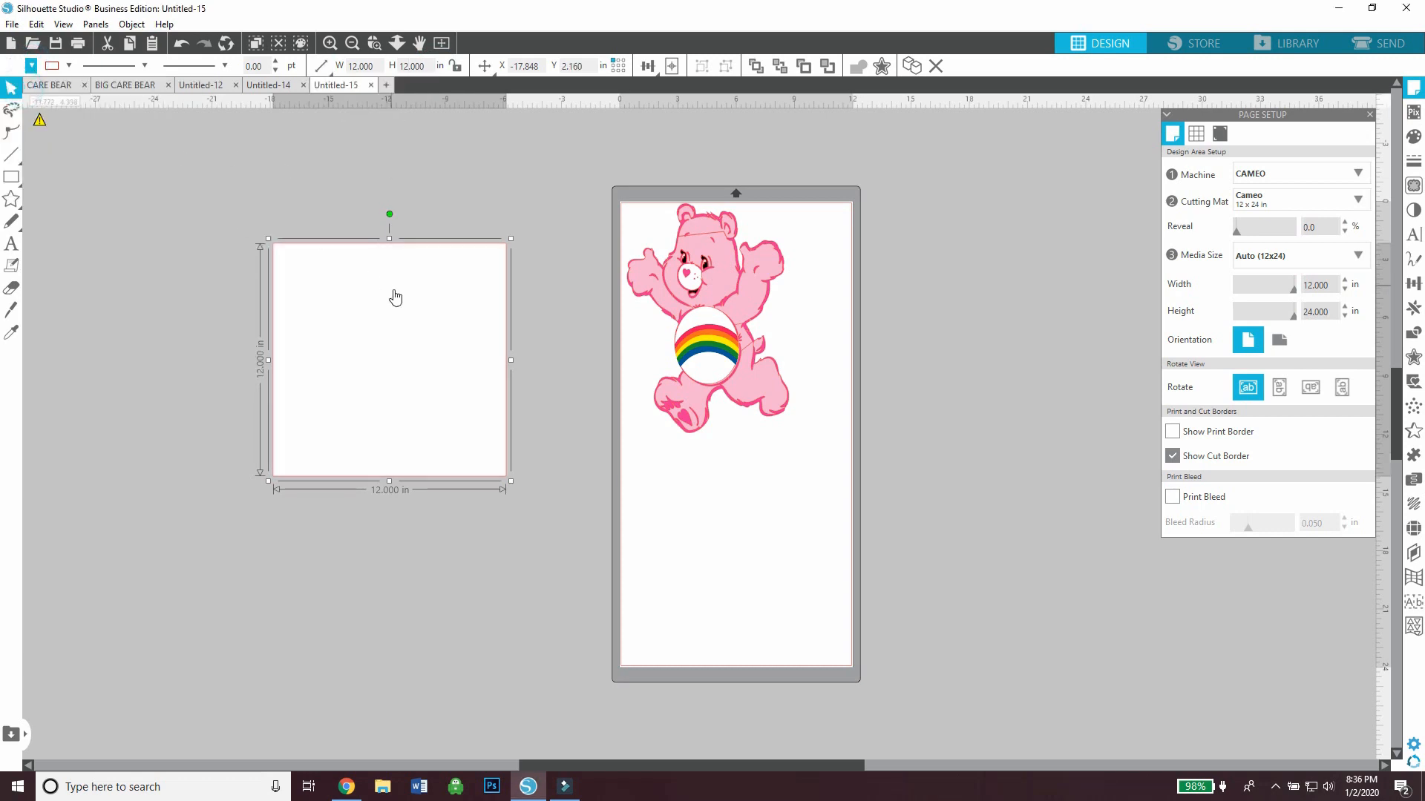
drag(395, 295, 744, 610)
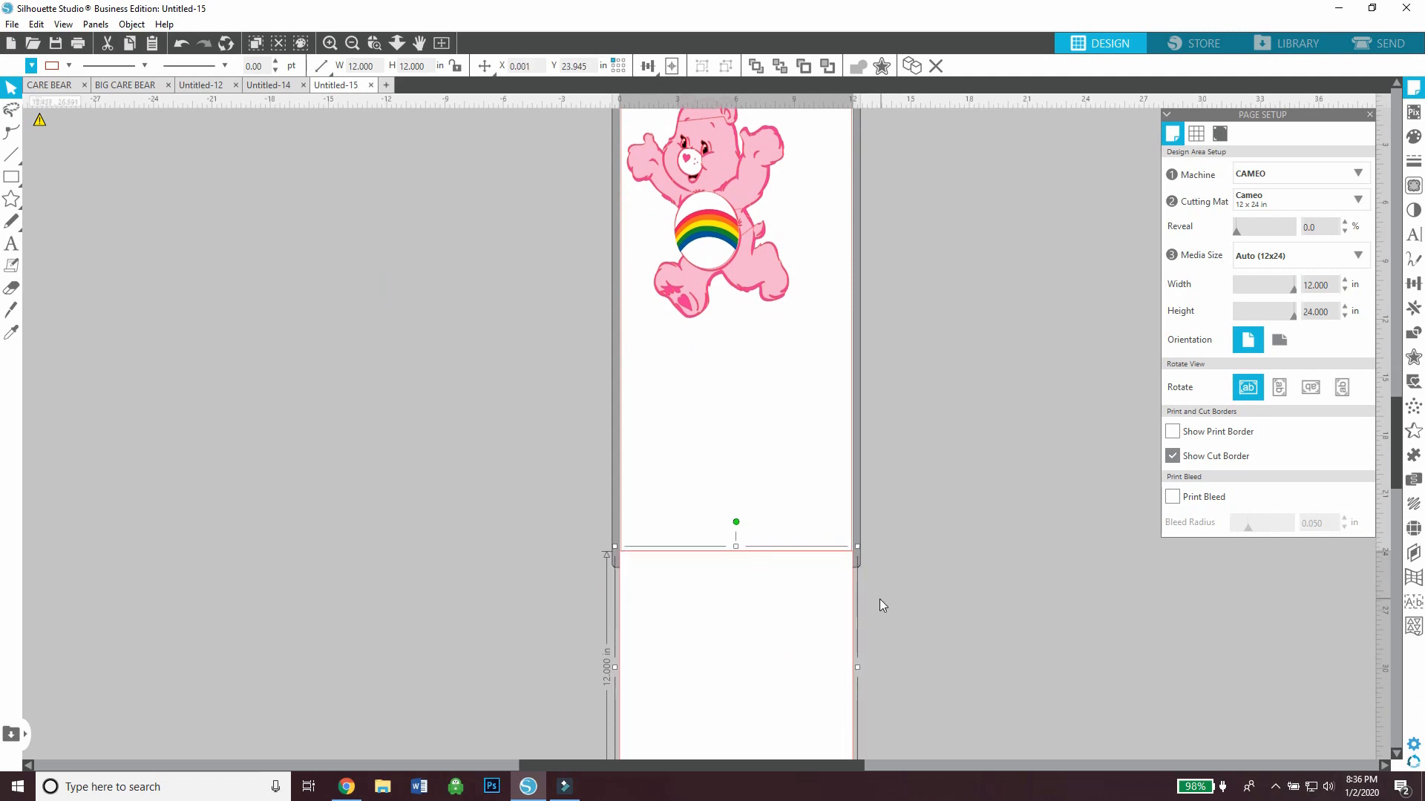
click(879, 601)
click(353, 45)
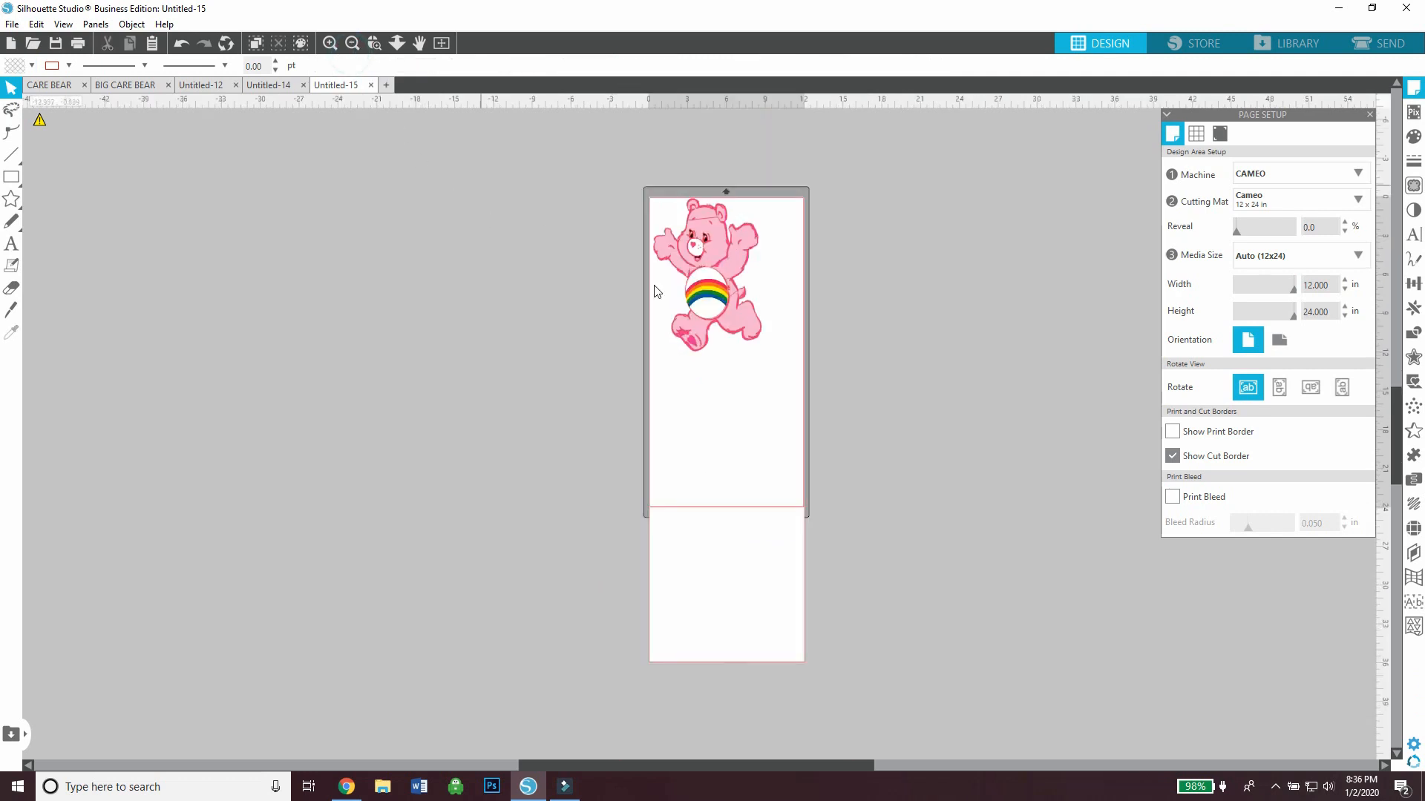
Enlarge the grouped bear to about 24.65 by 34.95 in, spanning the height of the mat and the square
click(702, 309)
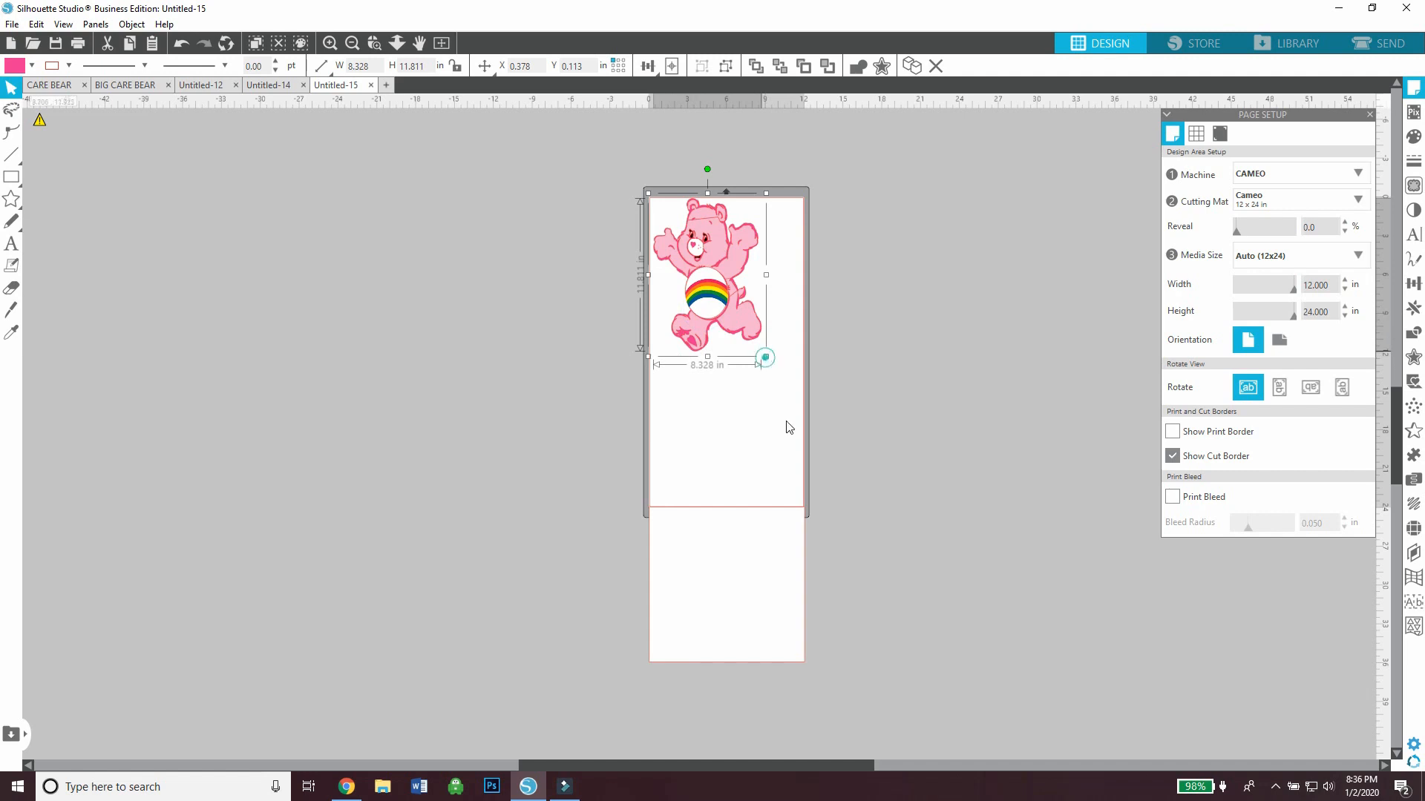
drag(789, 428, 897, 658)
drag(887, 520, 786, 497)
right_click(584, 496)
click(627, 421)
drag(872, 633, 894, 658)
click(848, 594)
click(511, 602)
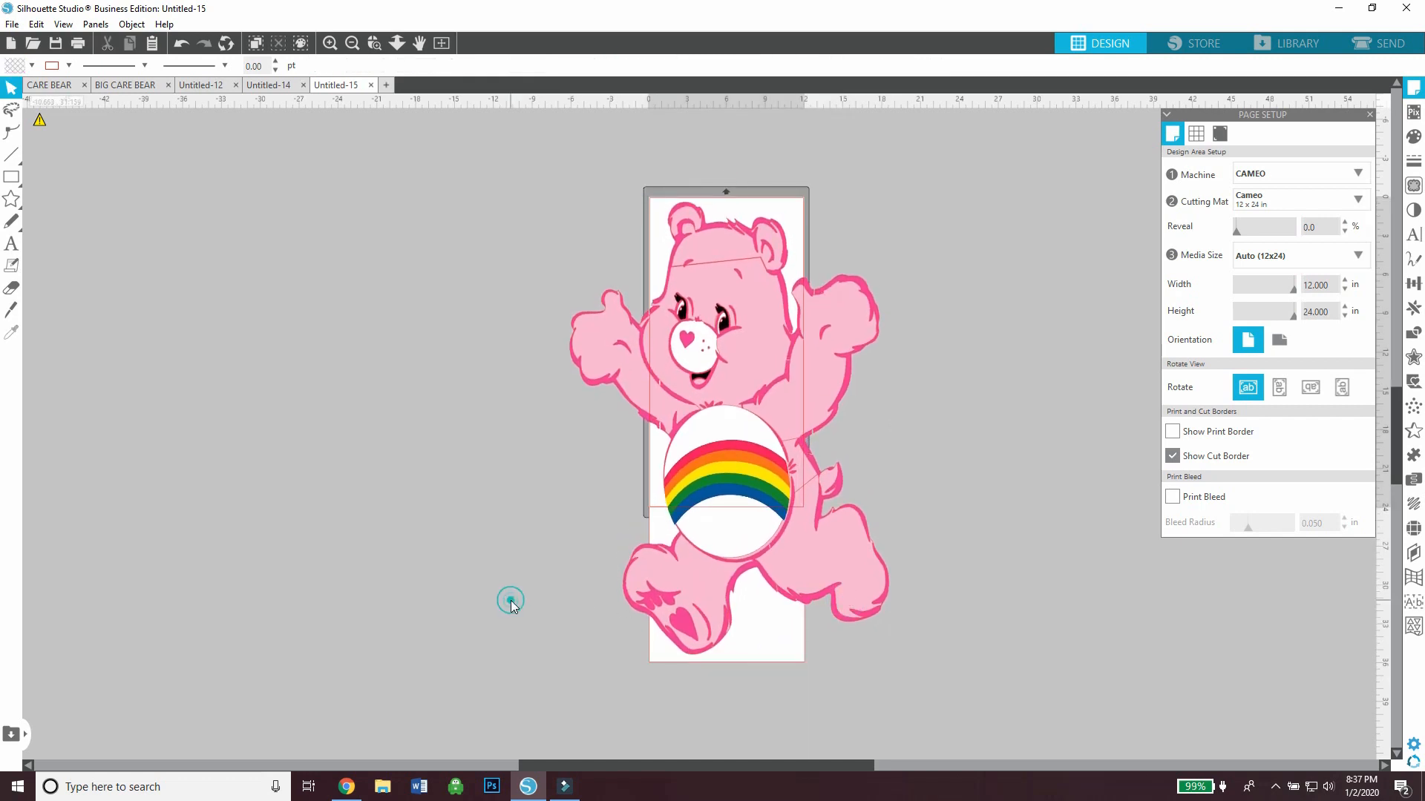
Move the enlarged bear off the mat into the empty area beside it and ungroup its pieces
drag(771, 535, 487, 520)
right_click(509, 362)
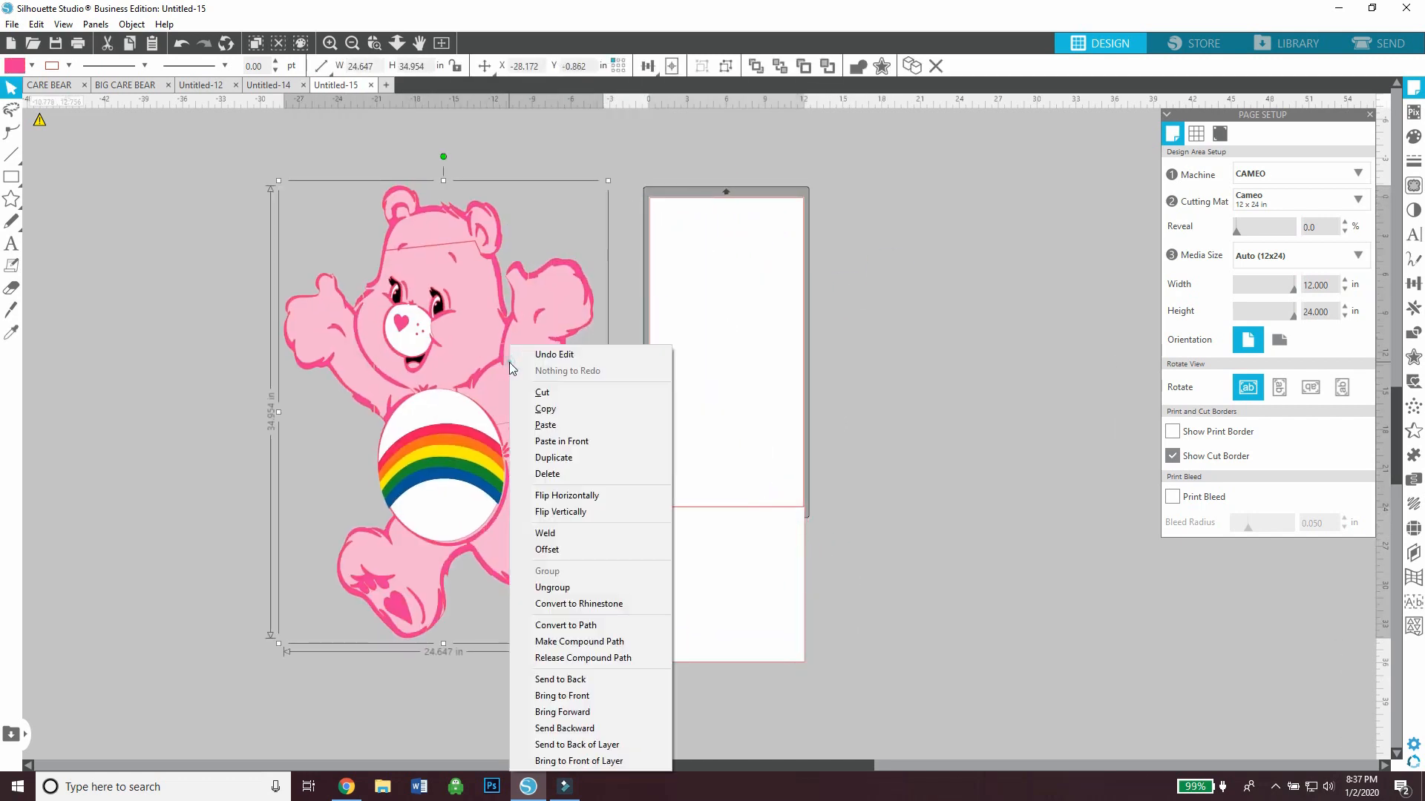
click(552, 587)
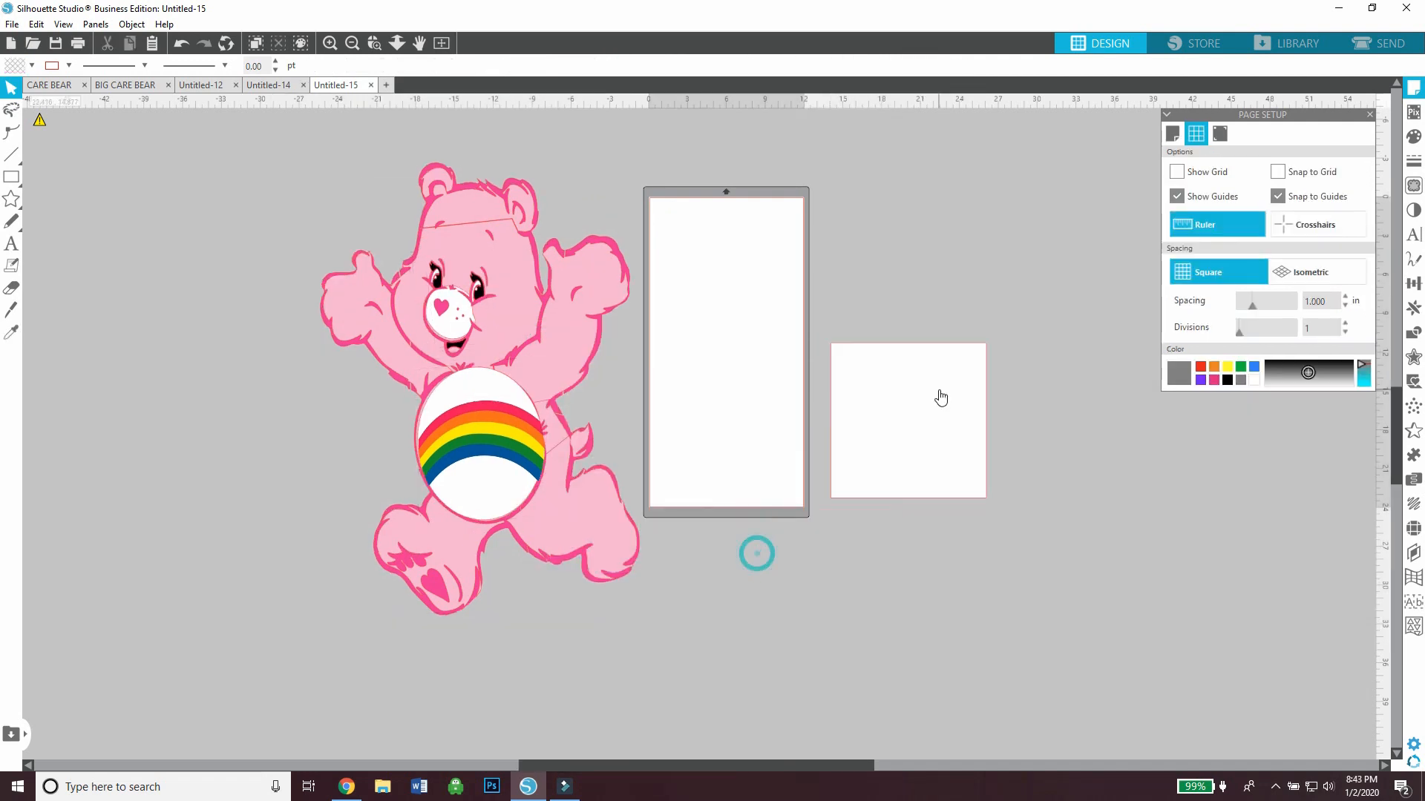
right_click(940, 398)
click(965, 133)
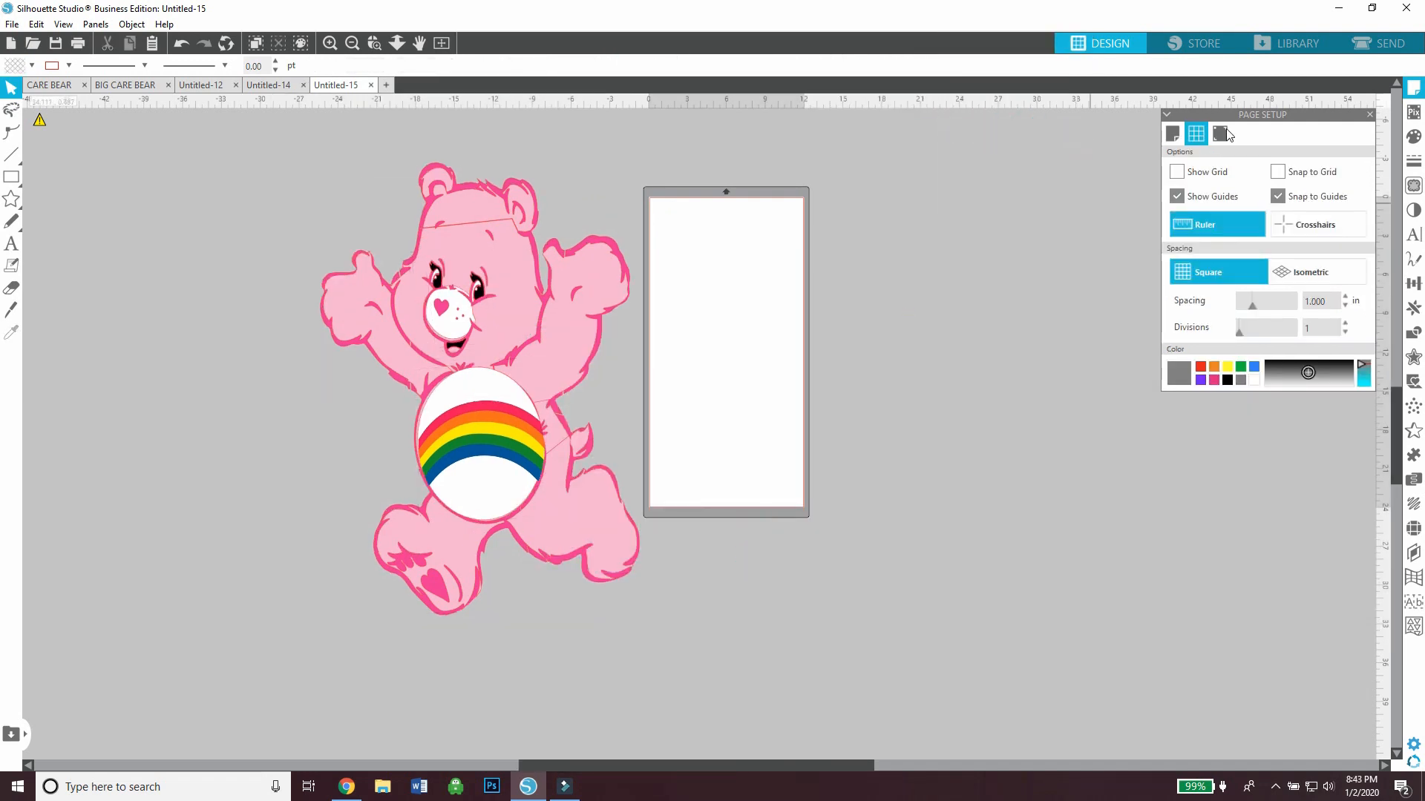
Set the cutting mat to Cameo 12 x 12 in in the page setup
click(1414, 89)
click(1414, 90)
click(1293, 197)
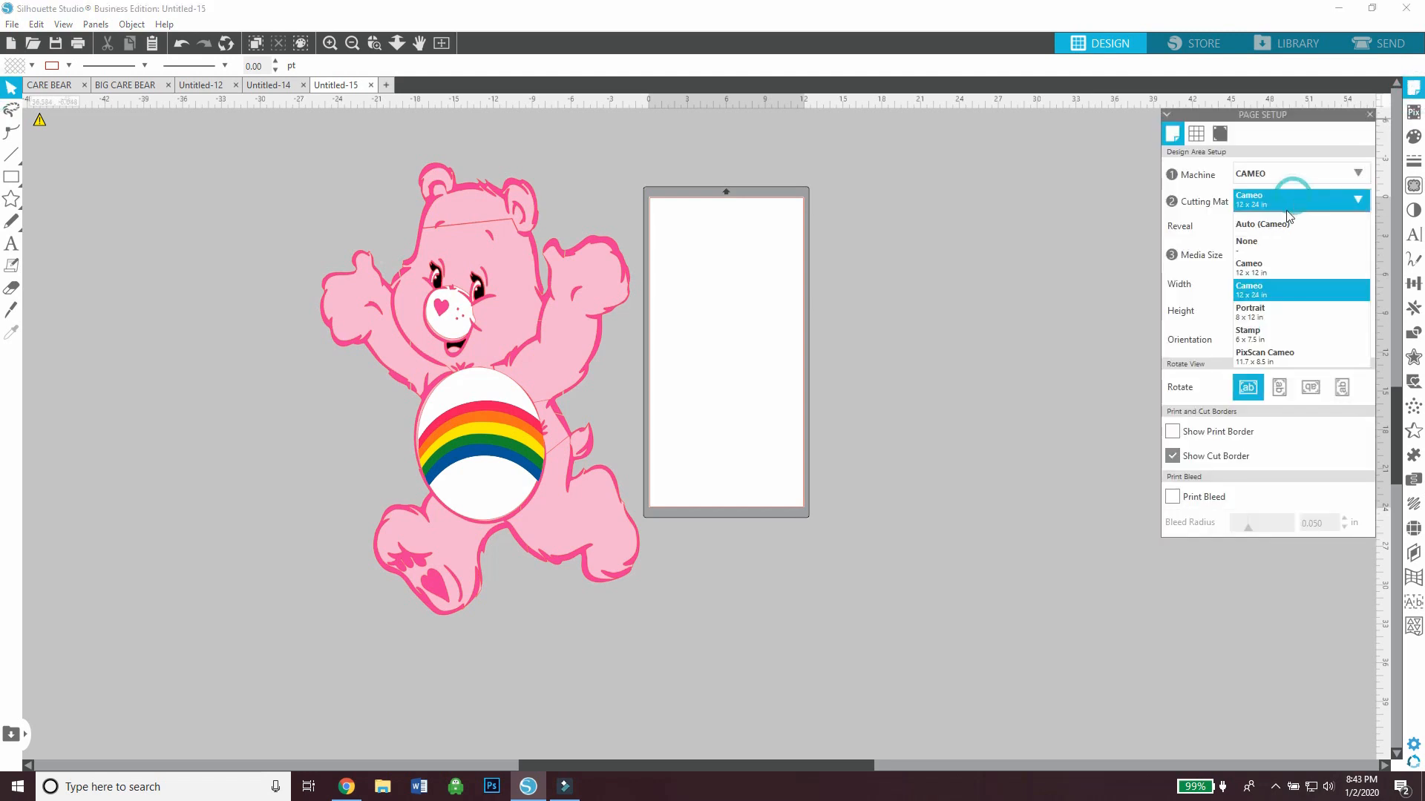
click(1271, 267)
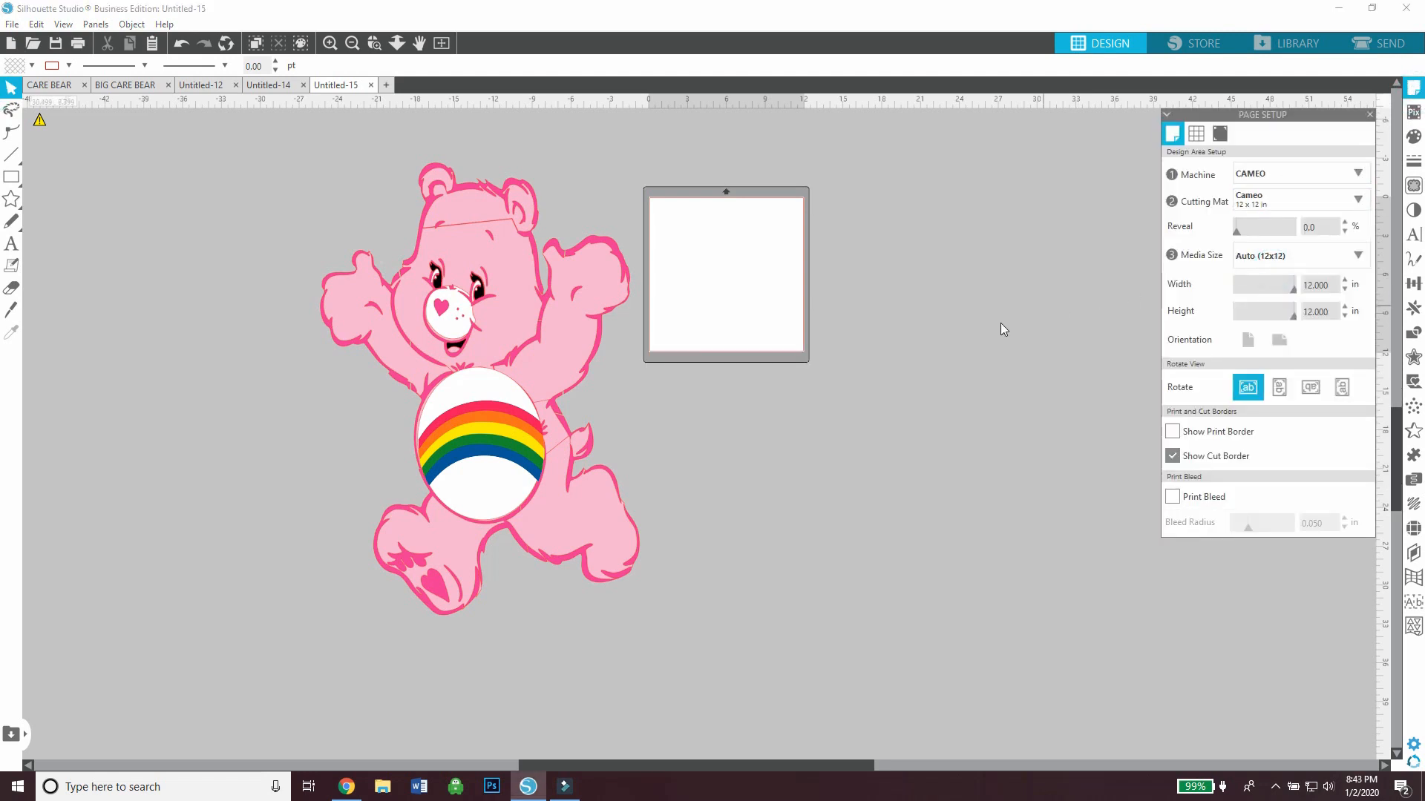
Move the rainbow, white belly oval, white muzzle, black eye-and-mouth pieces and pink facial features to the far side of the mat
click(334, 43)
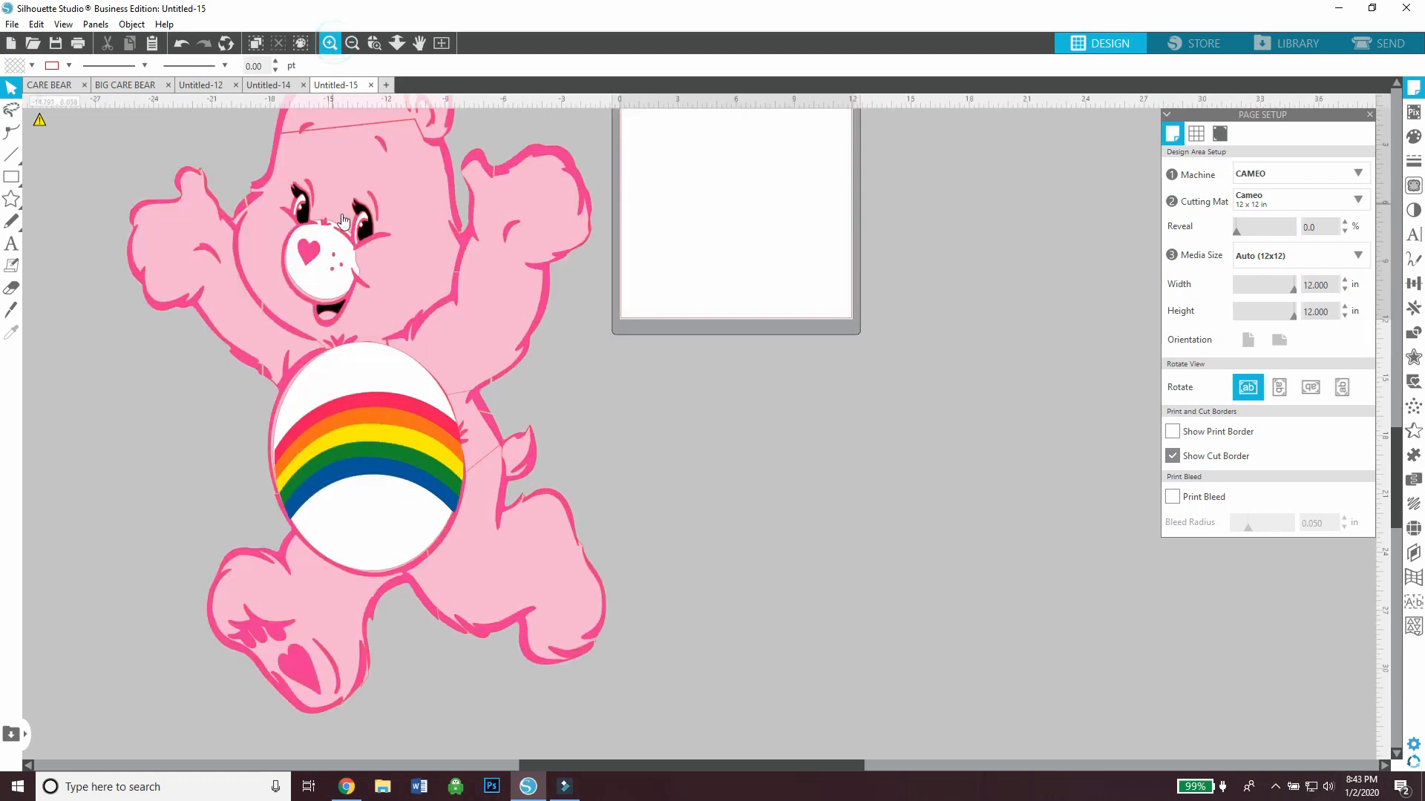
drag(423, 463, 1032, 338)
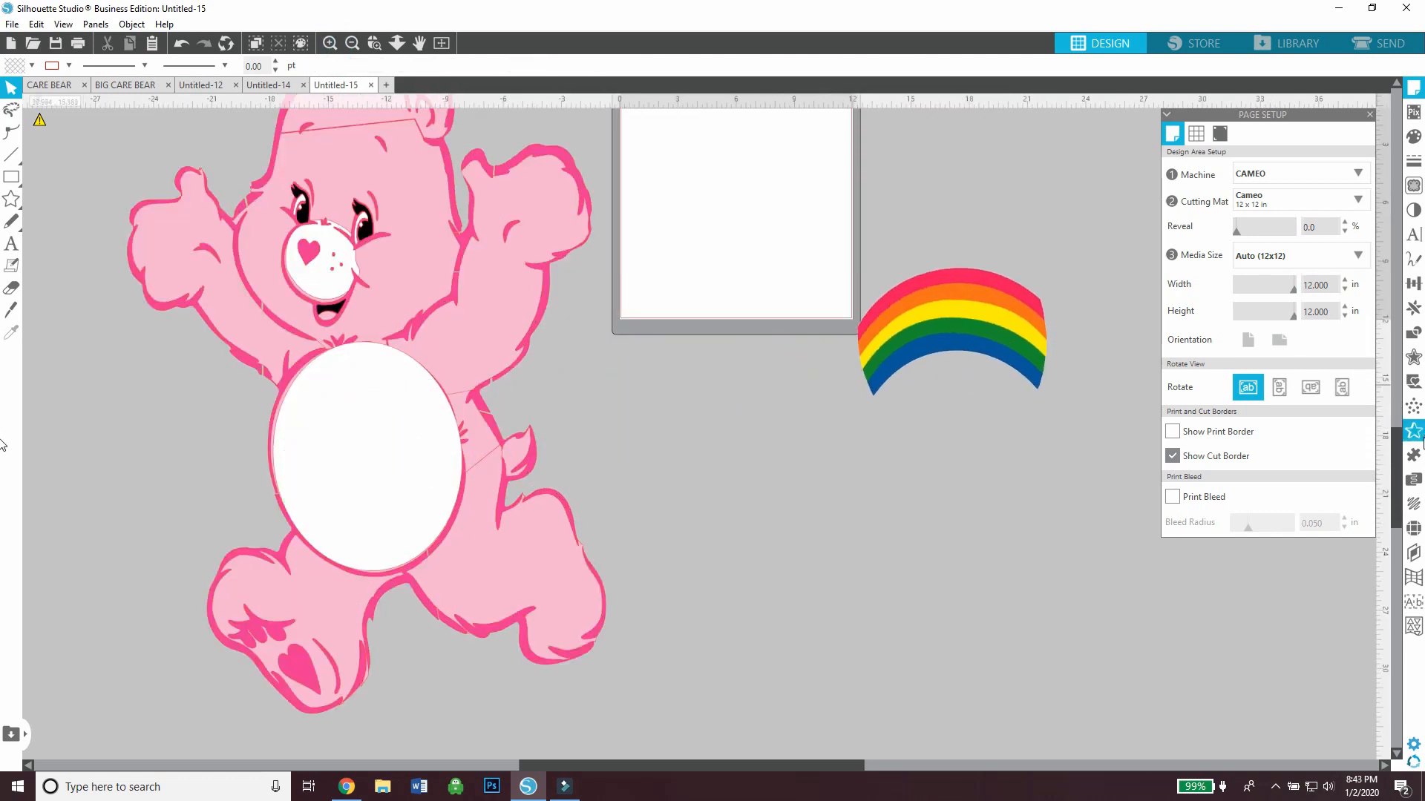
scroll(442, 557, up, 2)
drag(441, 556, 1081, 235)
drag(326, 354, 572, 399)
drag(739, 429, 1084, 414)
drag(303, 308, 1080, 547)
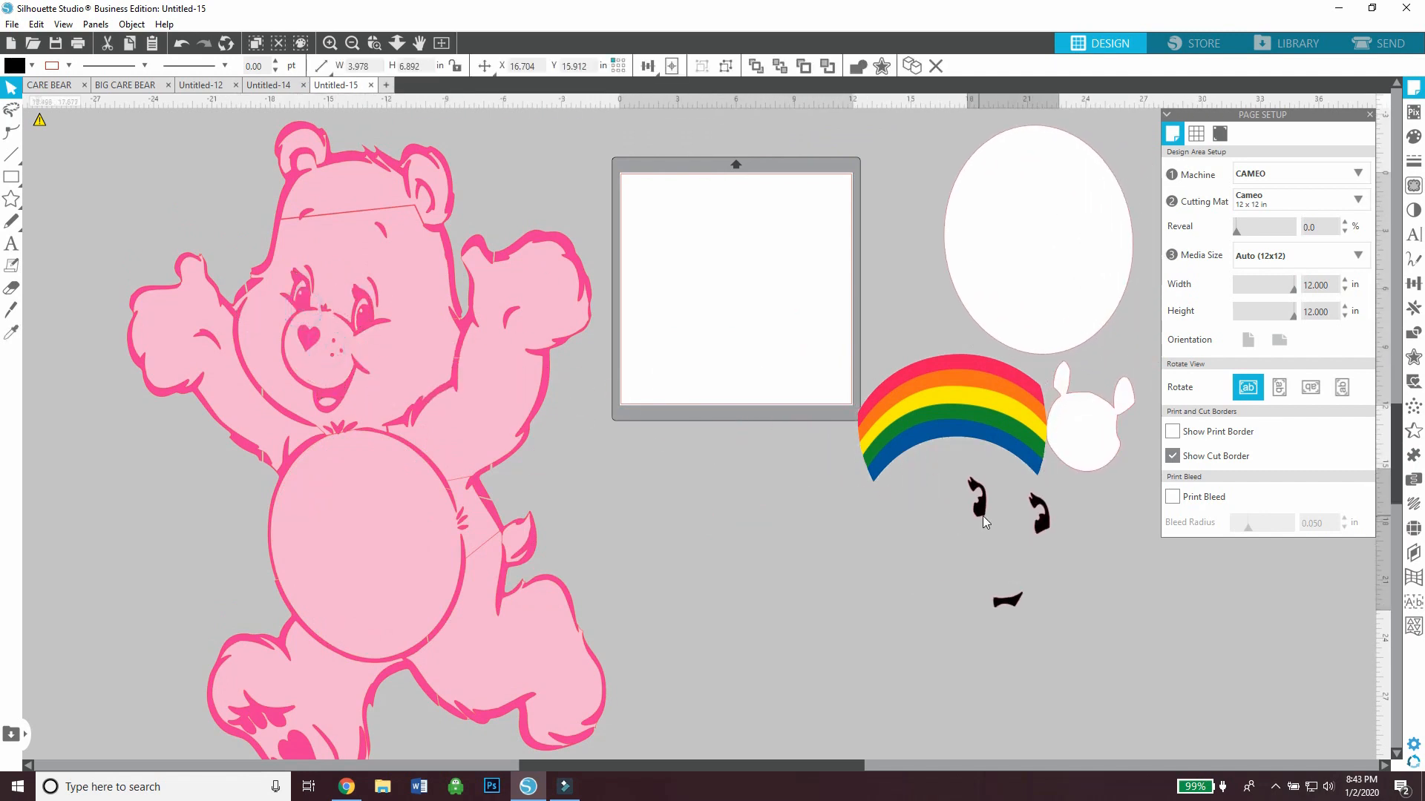
drag(391, 331, 1167, 532)
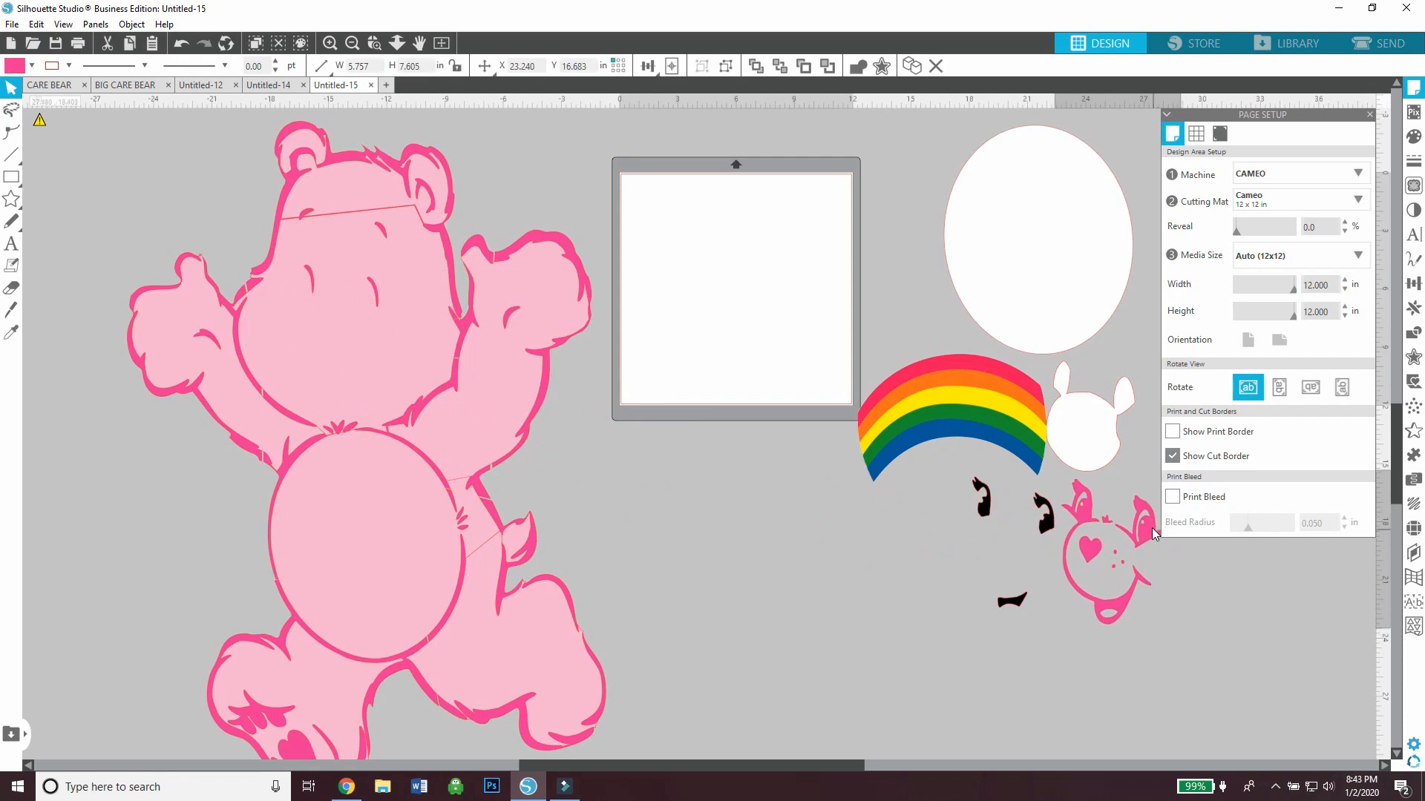
Pull the dark pink bear layer away from the light pink layer and ungroup the light pink pieces
drag(375, 327, 70, 391)
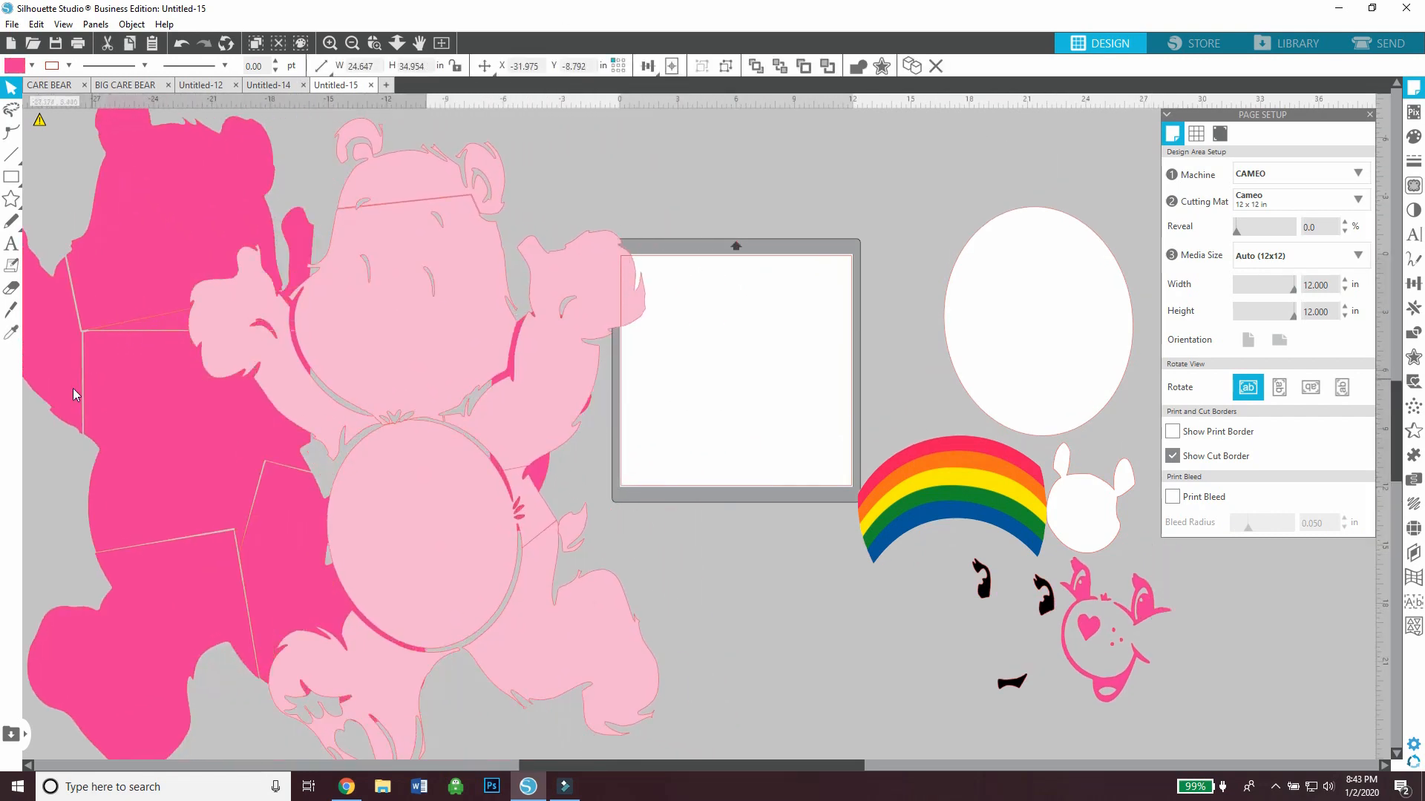
right_click(435, 329)
click(490, 572)
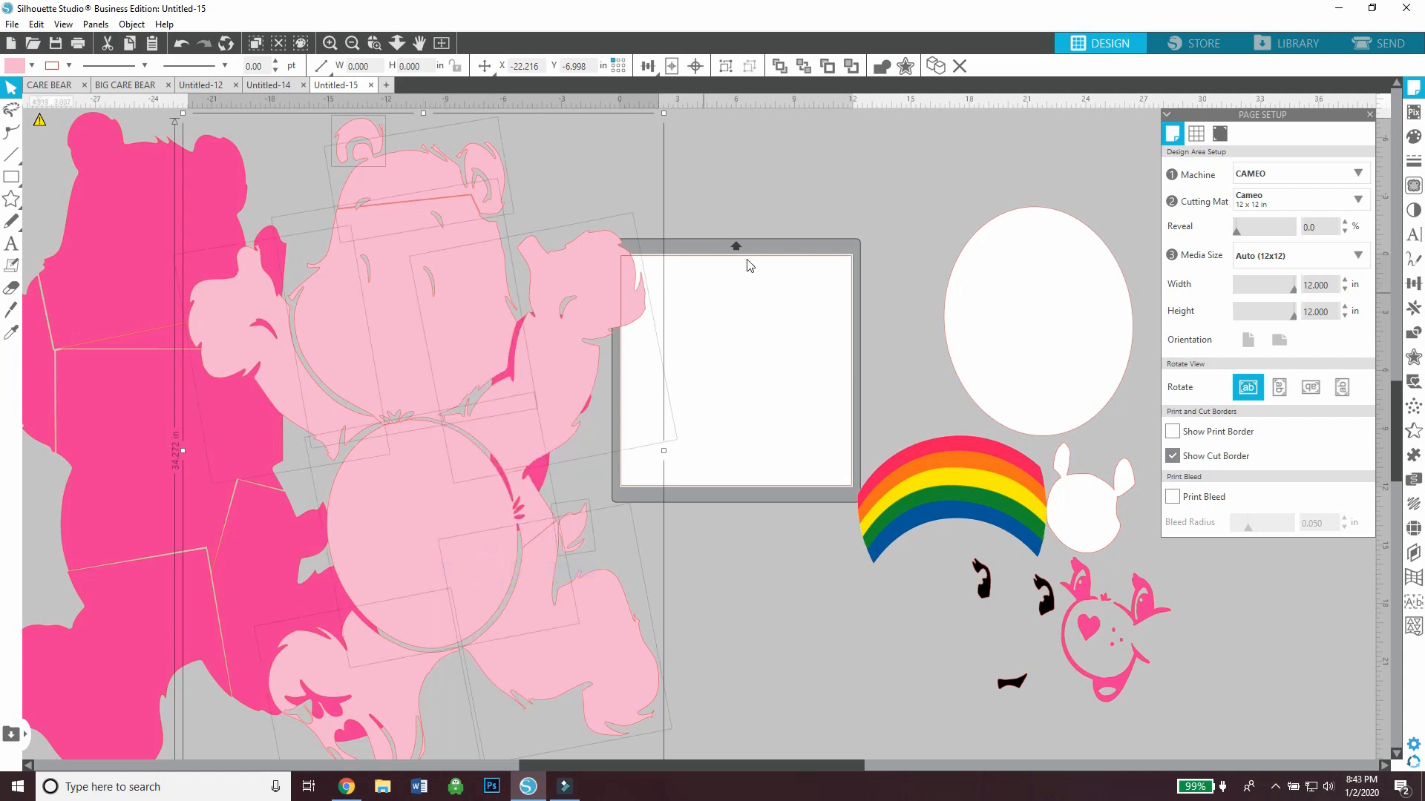
Move the light pink raised arm nearest the mat onto it and rotate it about a quarter turn to fit within the cut border
drag(639, 312, 784, 346)
drag(770, 226, 725, 366)
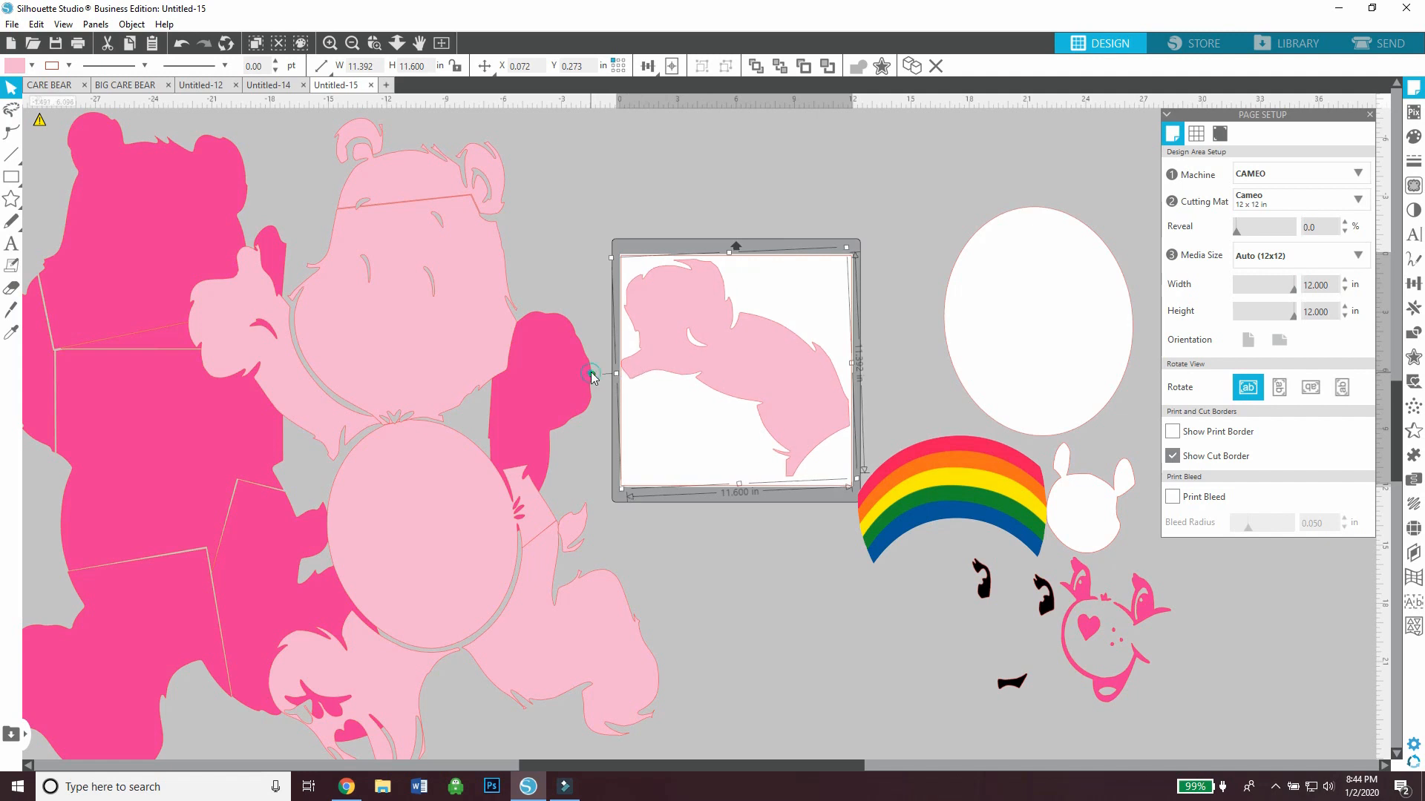
drag(591, 374, 600, 369)
drag(743, 370, 746, 369)
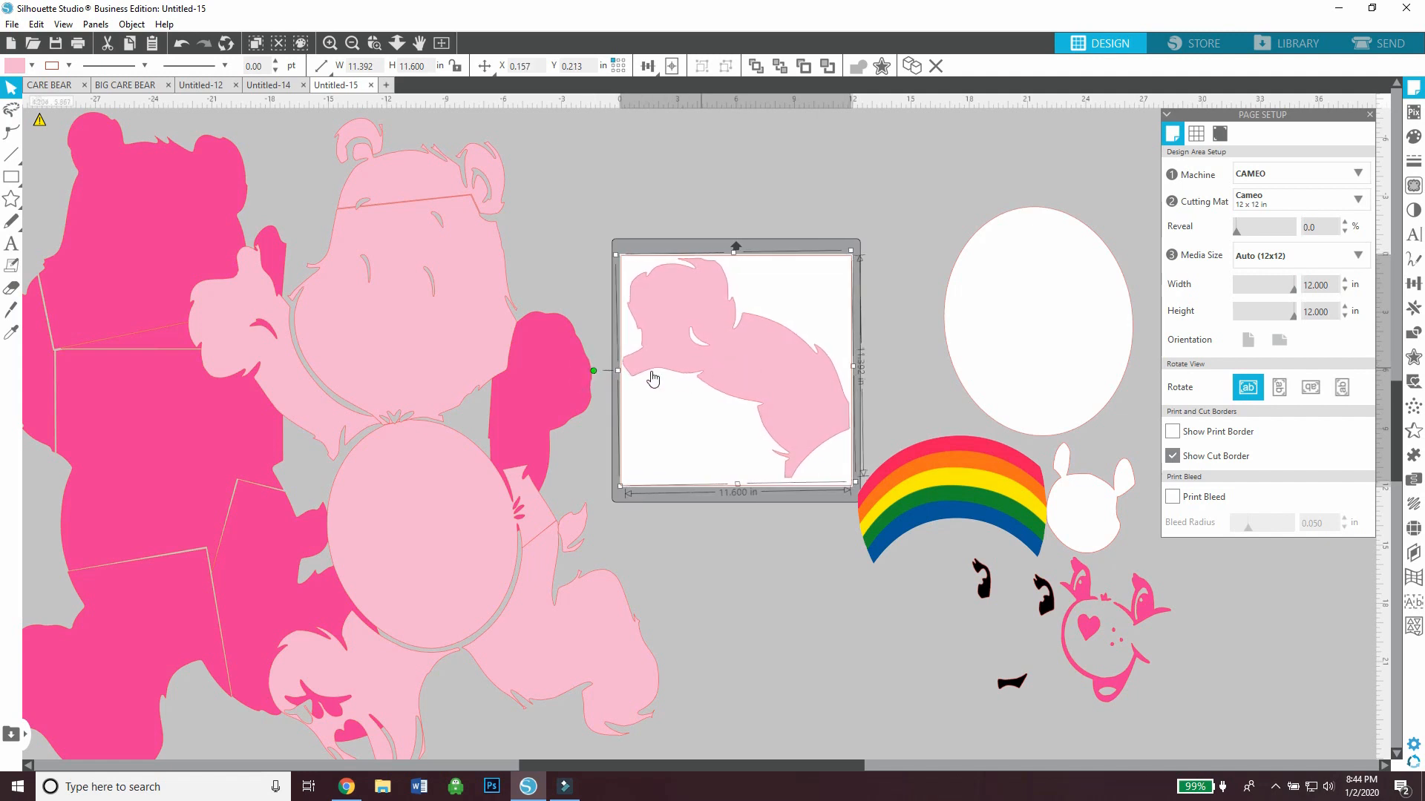
click(567, 317)
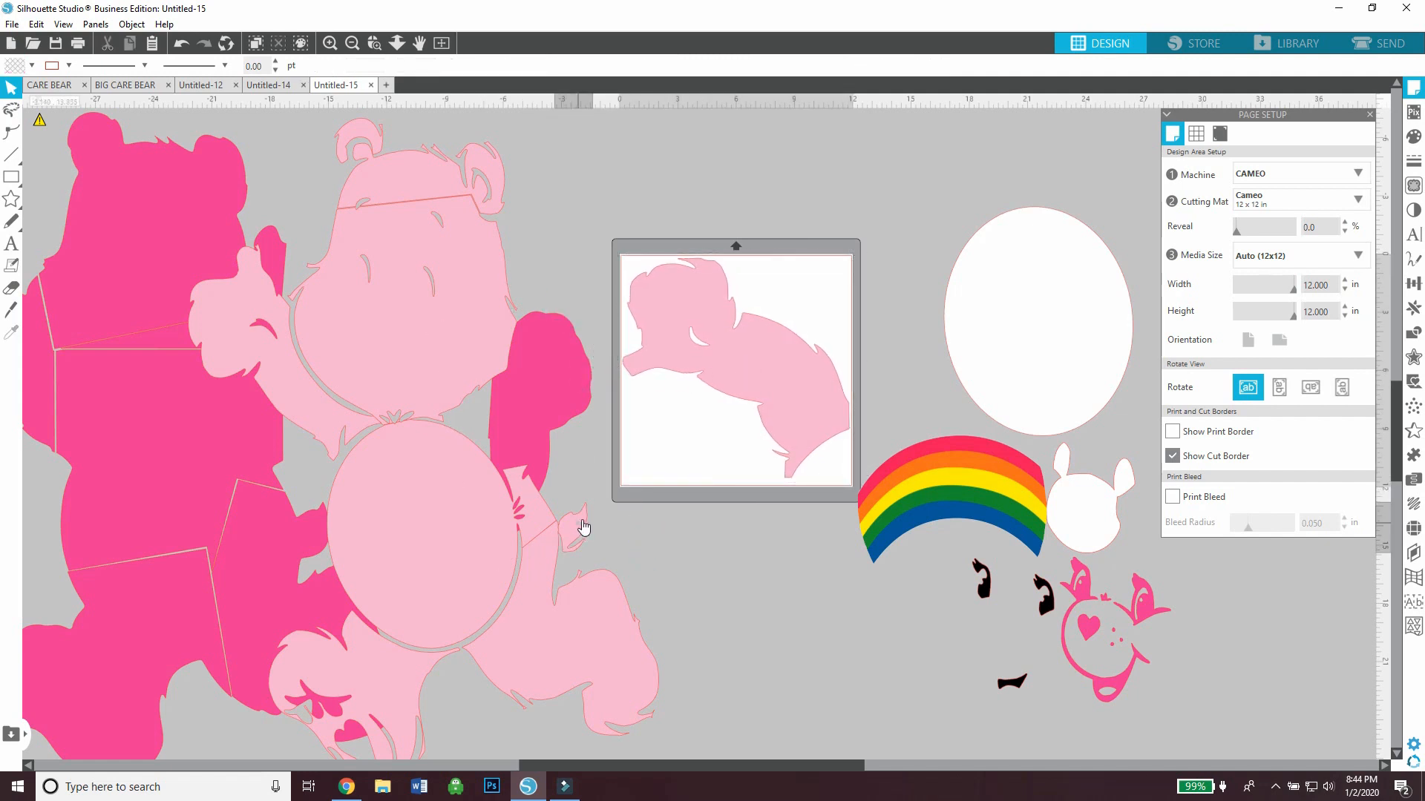
Add the light pink tail and ear pieces below the arm, group all three and move the group above the mat
drag(584, 527, 688, 442)
drag(370, 137, 702, 429)
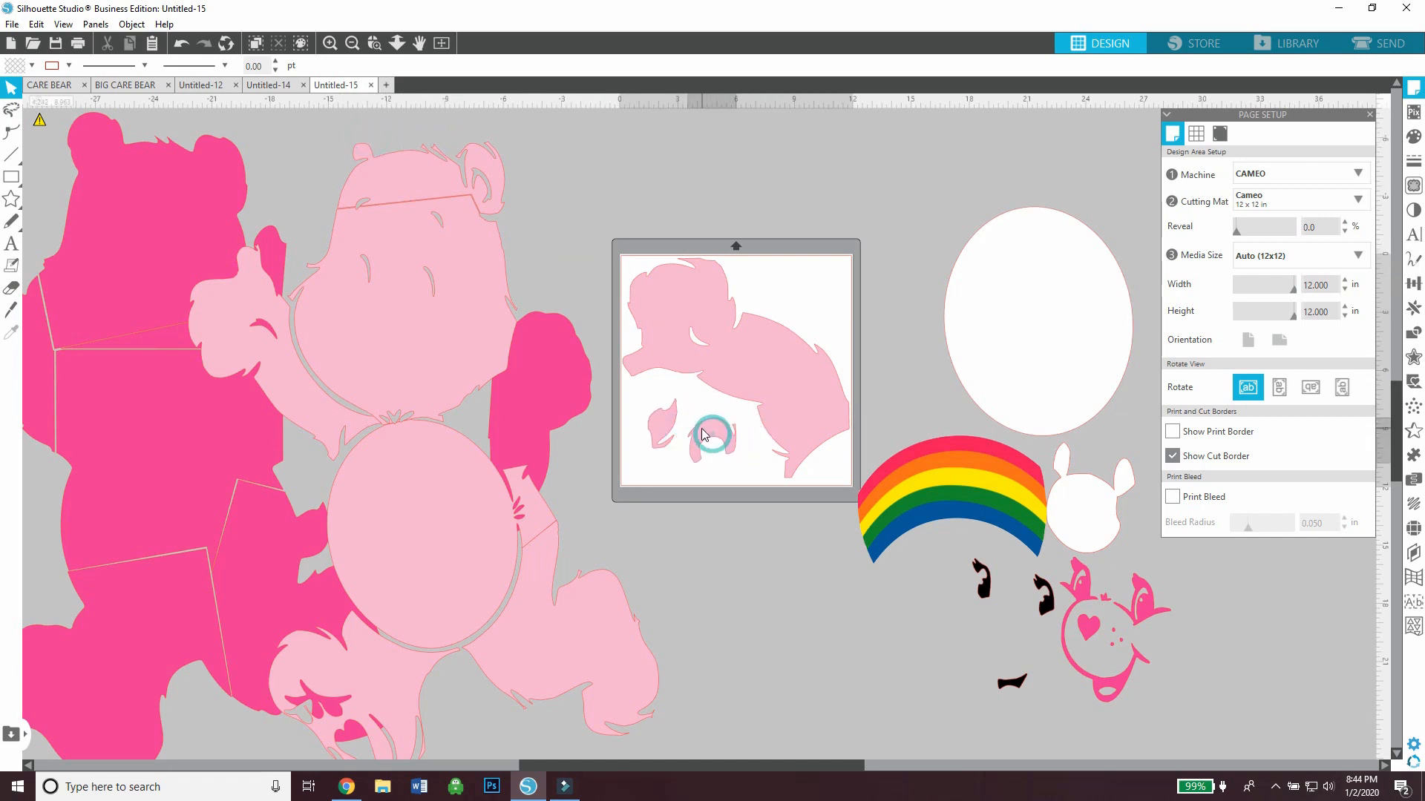
right_click(647, 327)
click(698, 575)
drag(770, 391, 733, 137)
Rotate and nudge the light pink face piece to fit within the mat's cut border, and park it above the mat
drag(429, 175, 458, 164)
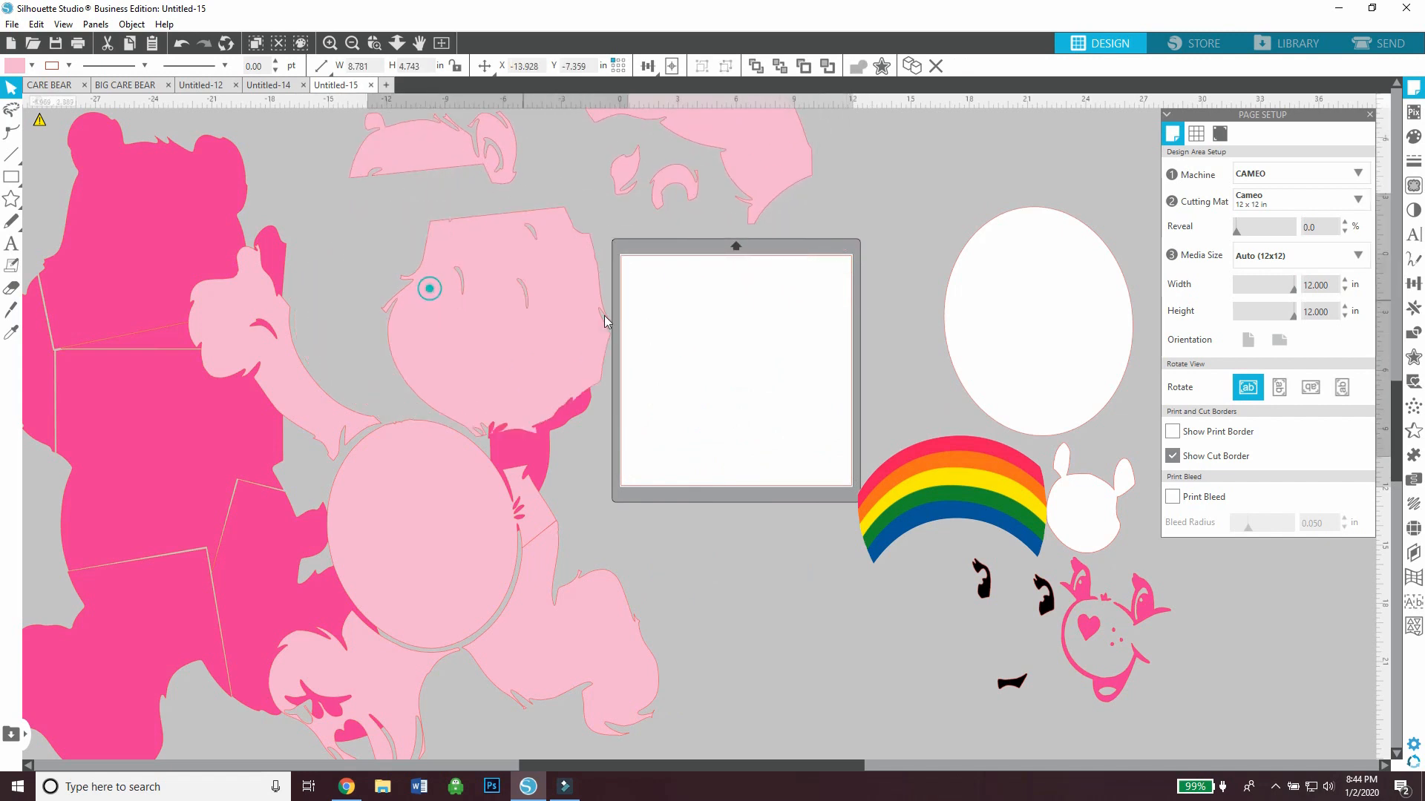
drag(429, 286, 756, 354)
drag(706, 232, 726, 234)
key(Right)
drag(736, 328, 740, 332)
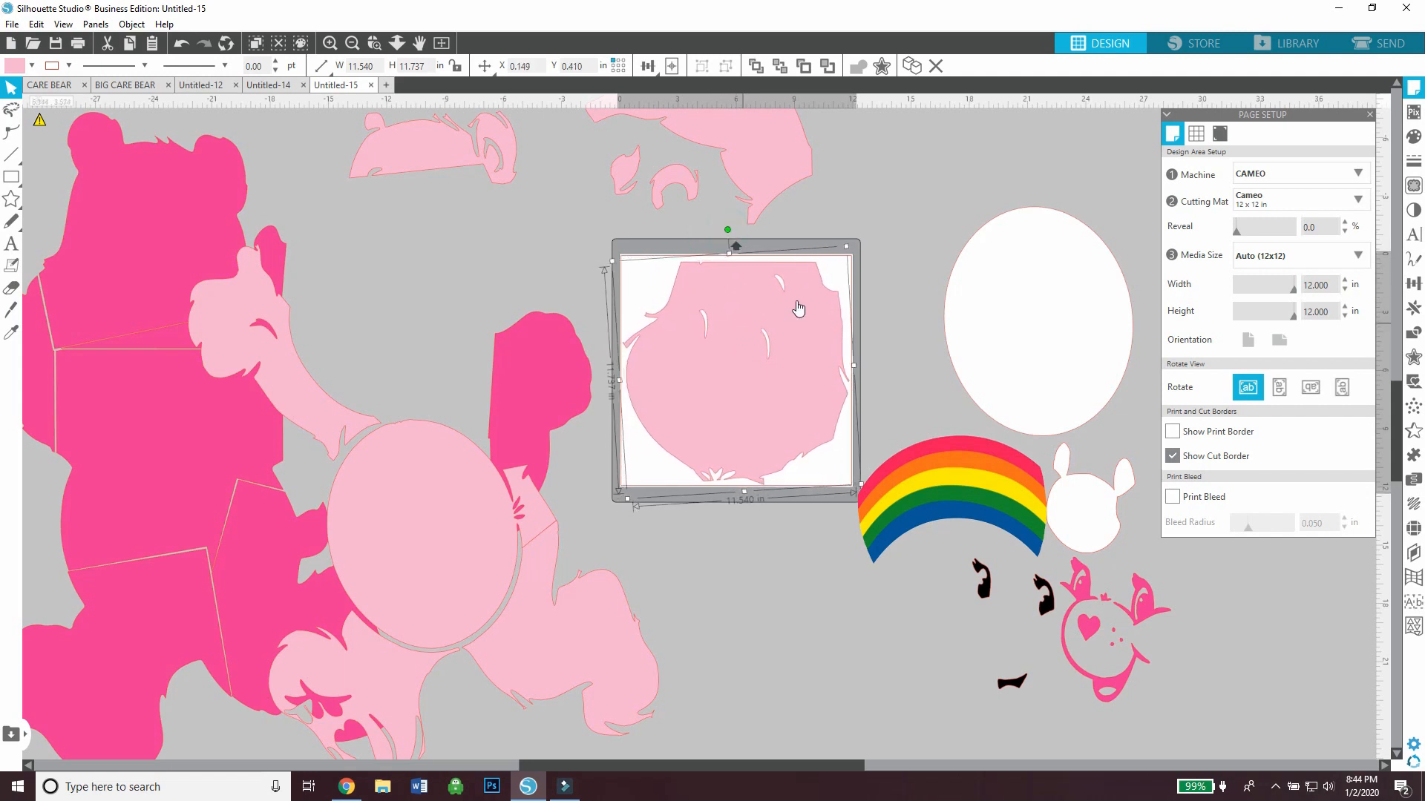
click(889, 325)
drag(788, 380, 937, 50)
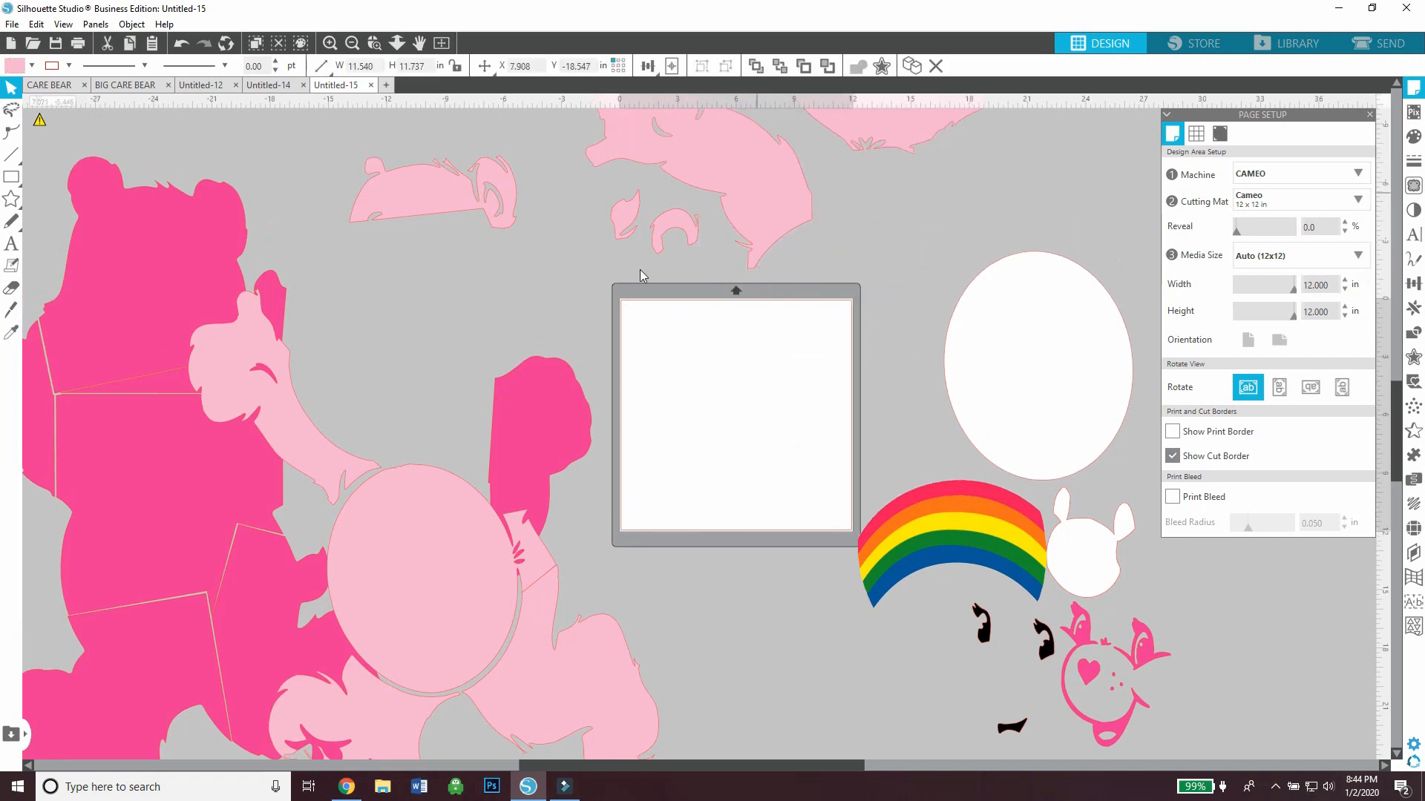
Place the light pink thumbs-up arm on the mat and move the bent leg piece away from the body
click(640, 269)
drag(297, 446, 738, 457)
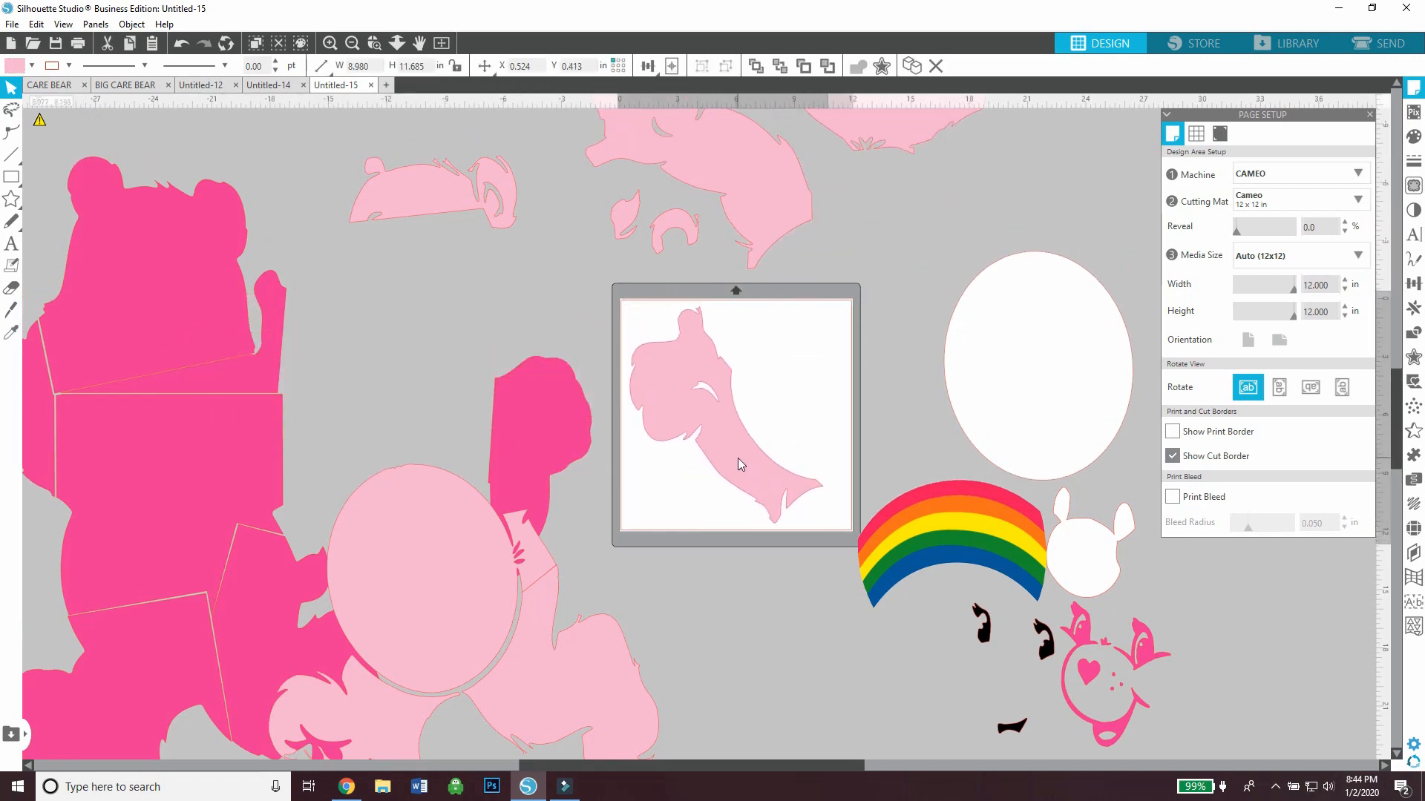
drag(523, 667, 583, 625)
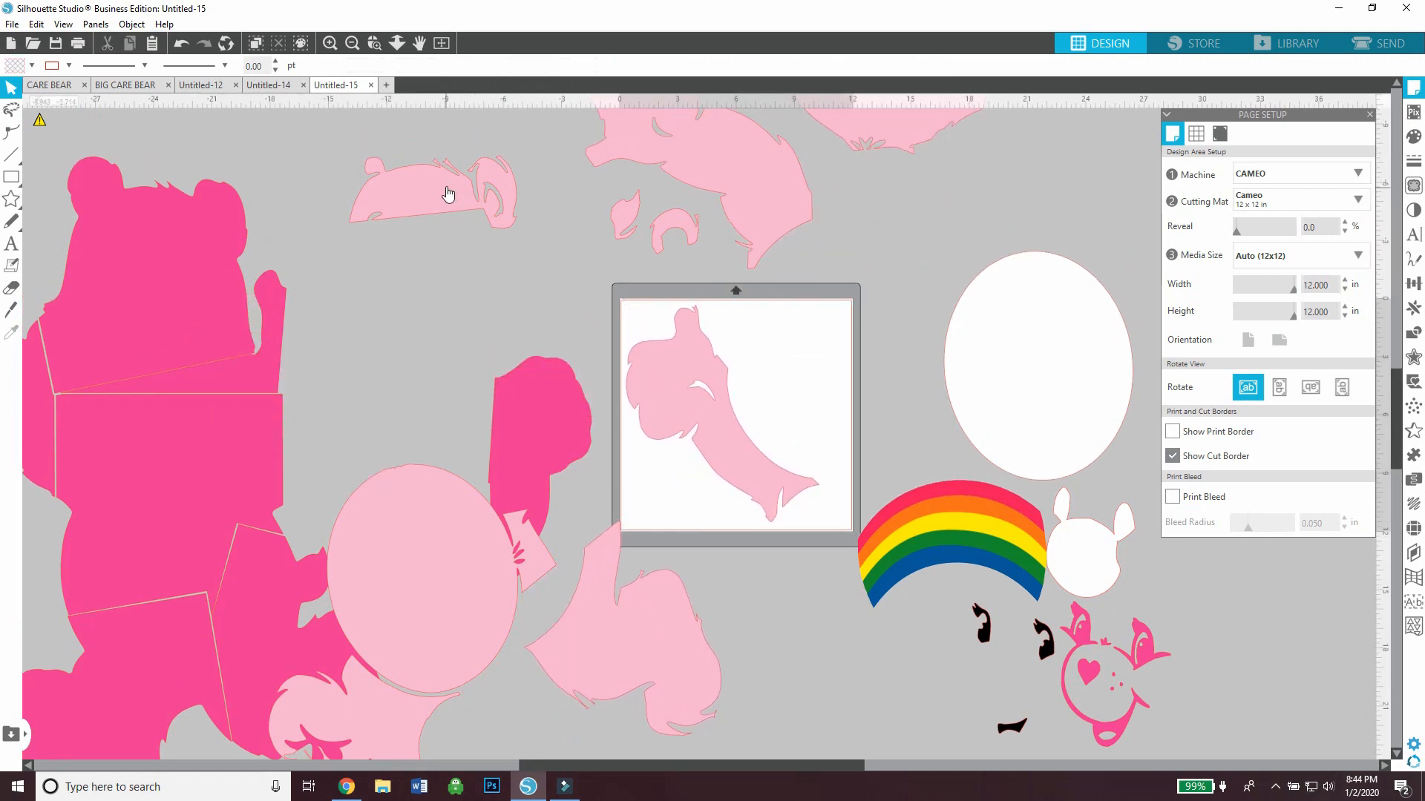
Move the light pink top-of-head piece onto the mat and rotate it to fit beside the arm
drag(448, 194, 779, 372)
drag(739, 291, 765, 276)
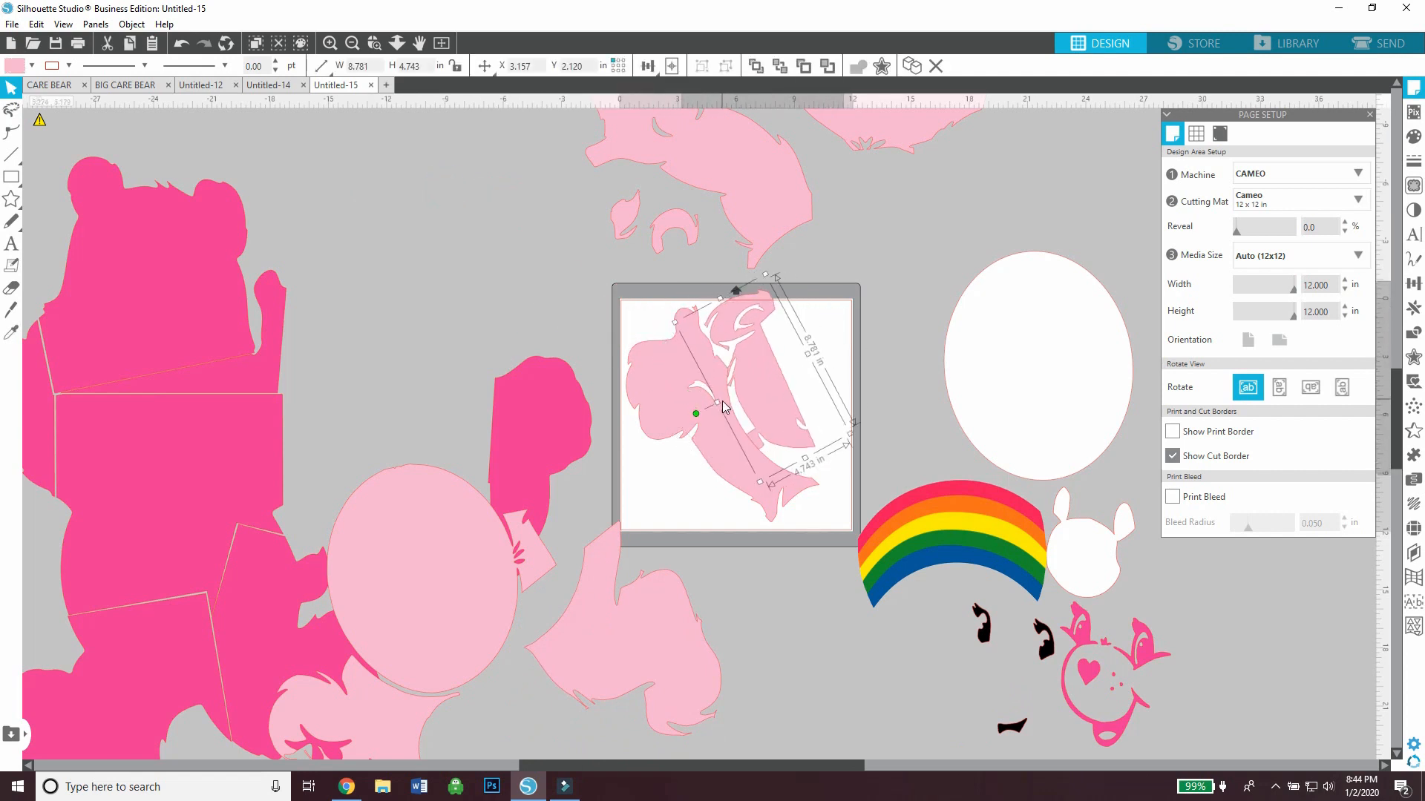
drag(759, 389, 726, 438)
click(792, 411)
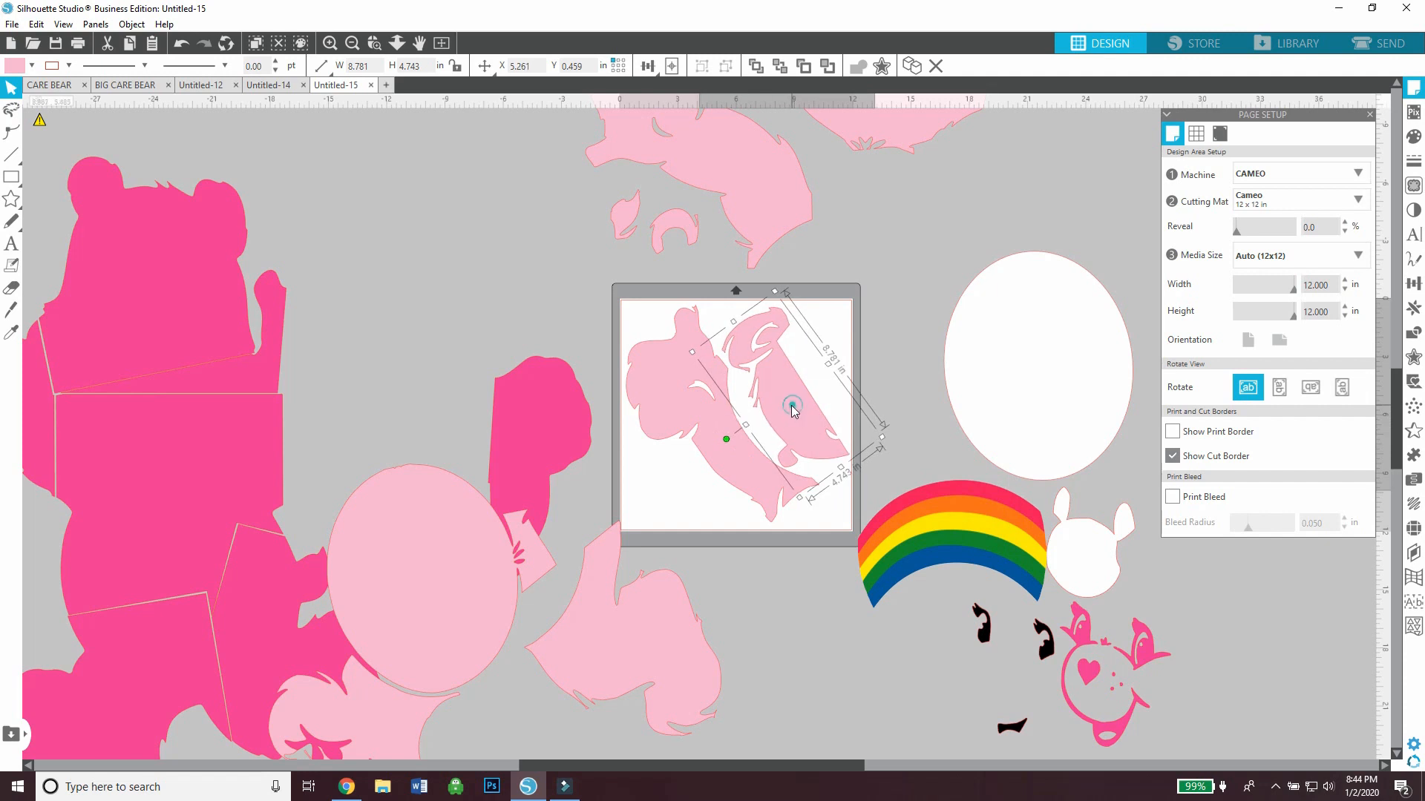
drag(792, 405, 791, 405)
Adjust the arm and top-of-head pieces within the mat, group them and move the group off the mat
drag(837, 510, 712, 402)
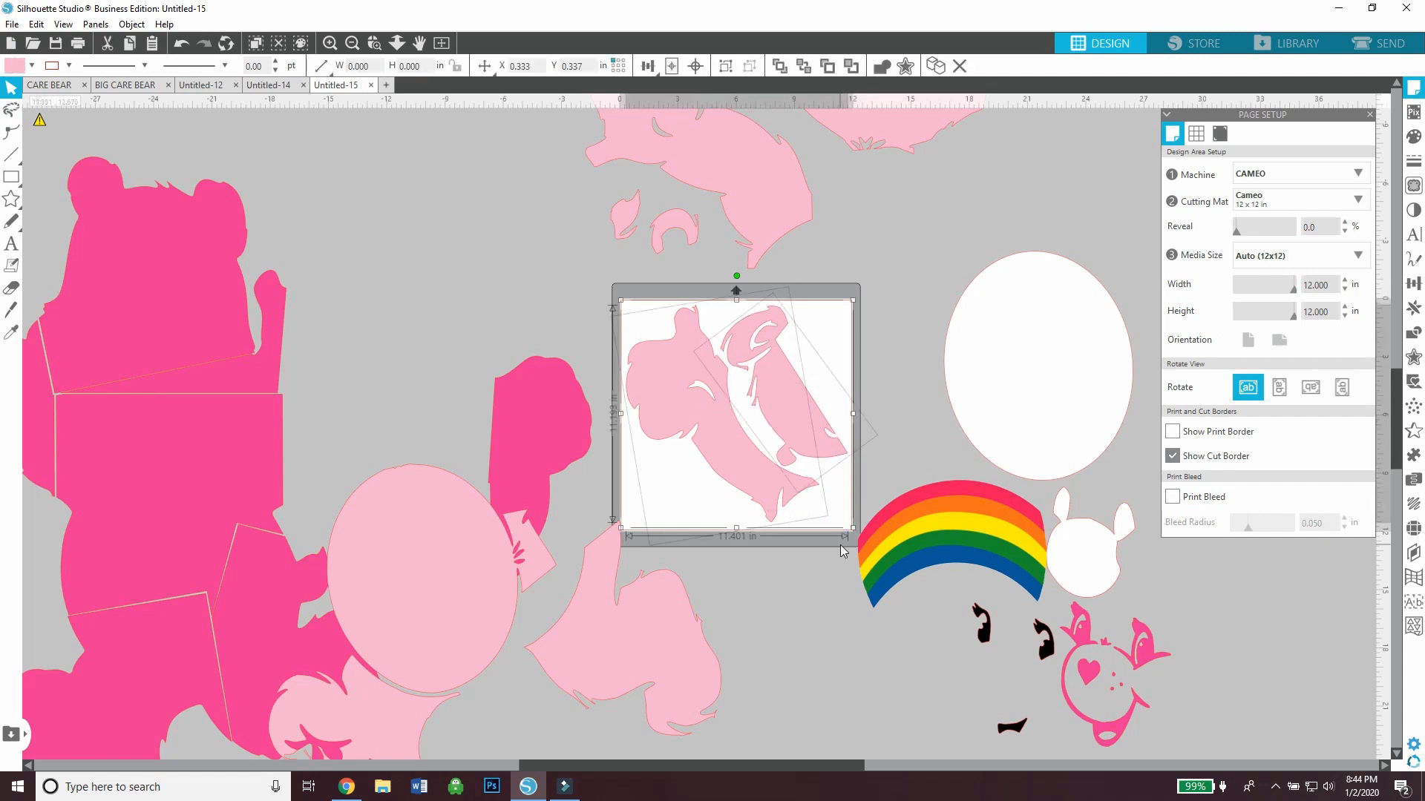
drag(841, 546, 756, 489)
click(810, 552)
click(789, 435)
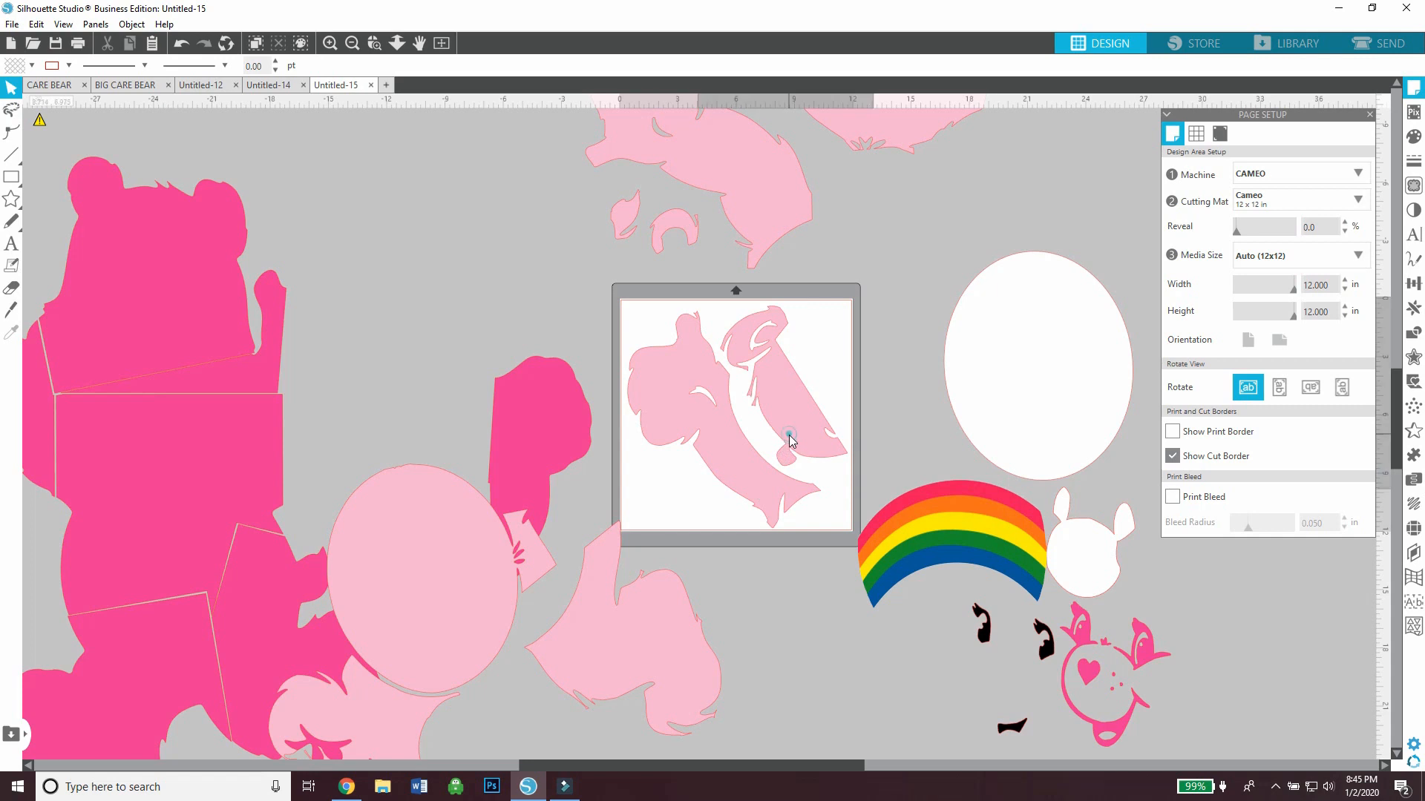
right_click(754, 415)
click(783, 586)
drag(773, 496, 517, 266)
Move the light pink bent leg piece above the mat and place the light pink belly oval with its side piece on the mat
drag(613, 675, 881, 279)
drag(461, 525, 779, 391)
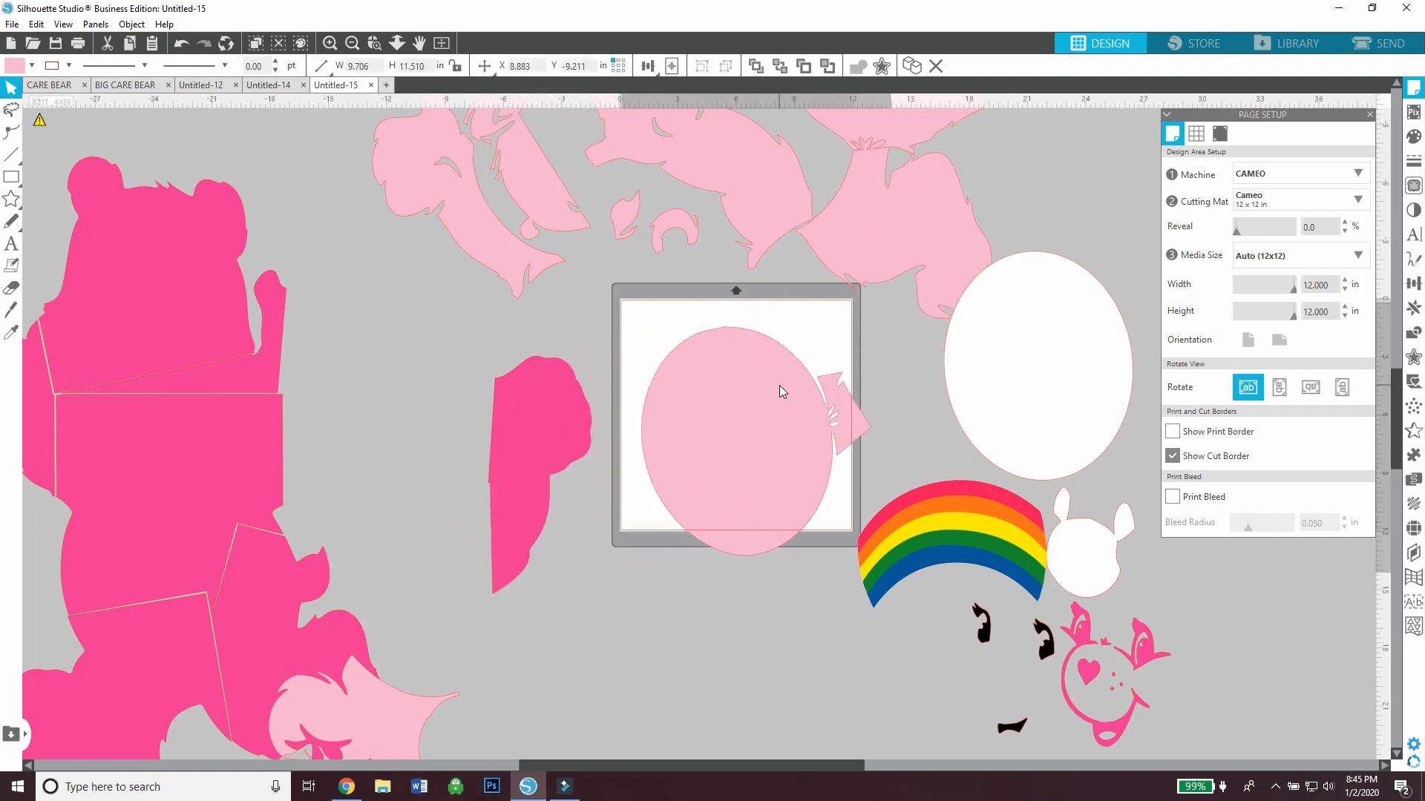
right_click(734, 306)
click(653, 381)
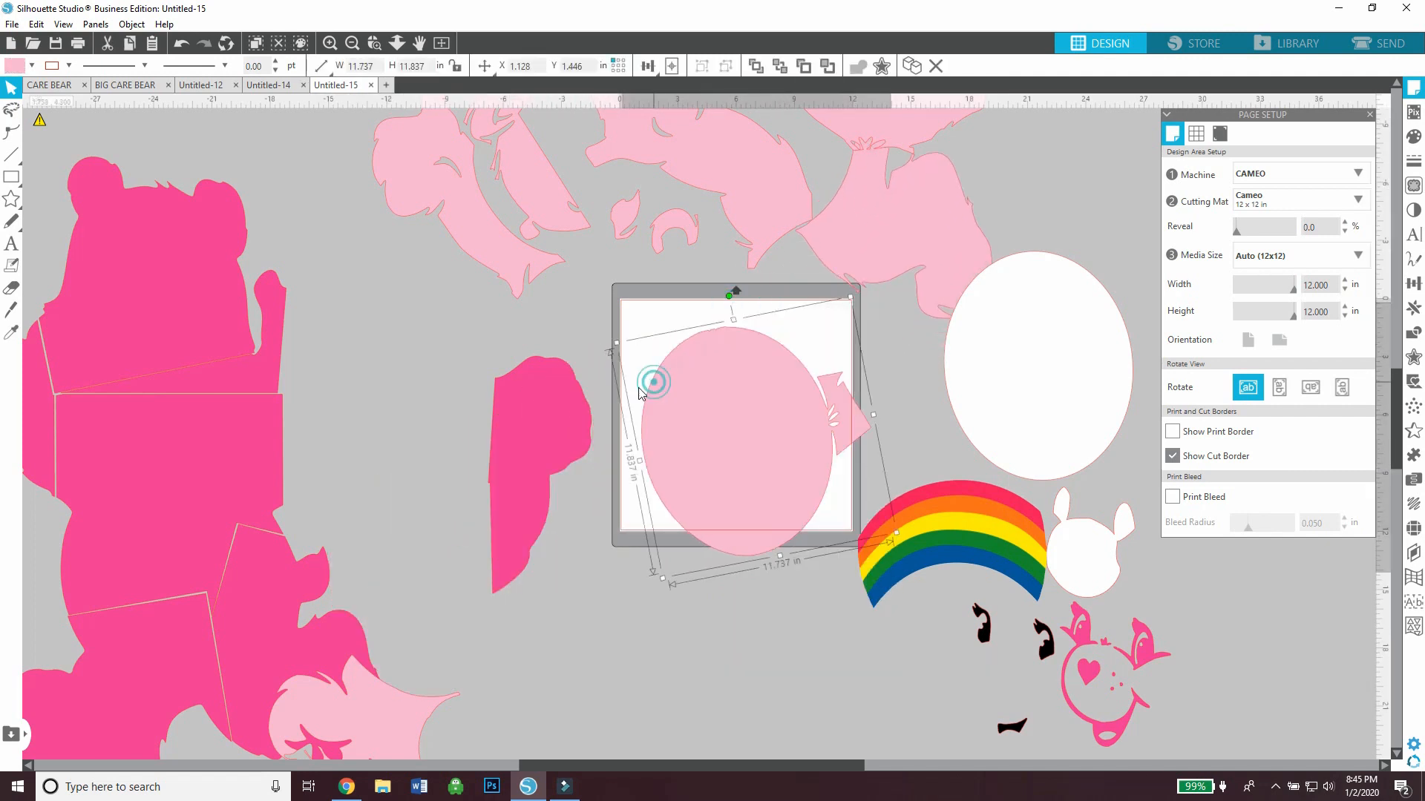
Return the dark pink arm to the body, then rotate the belly oval to fit the mat and park it above
drag(538, 446, 340, 368)
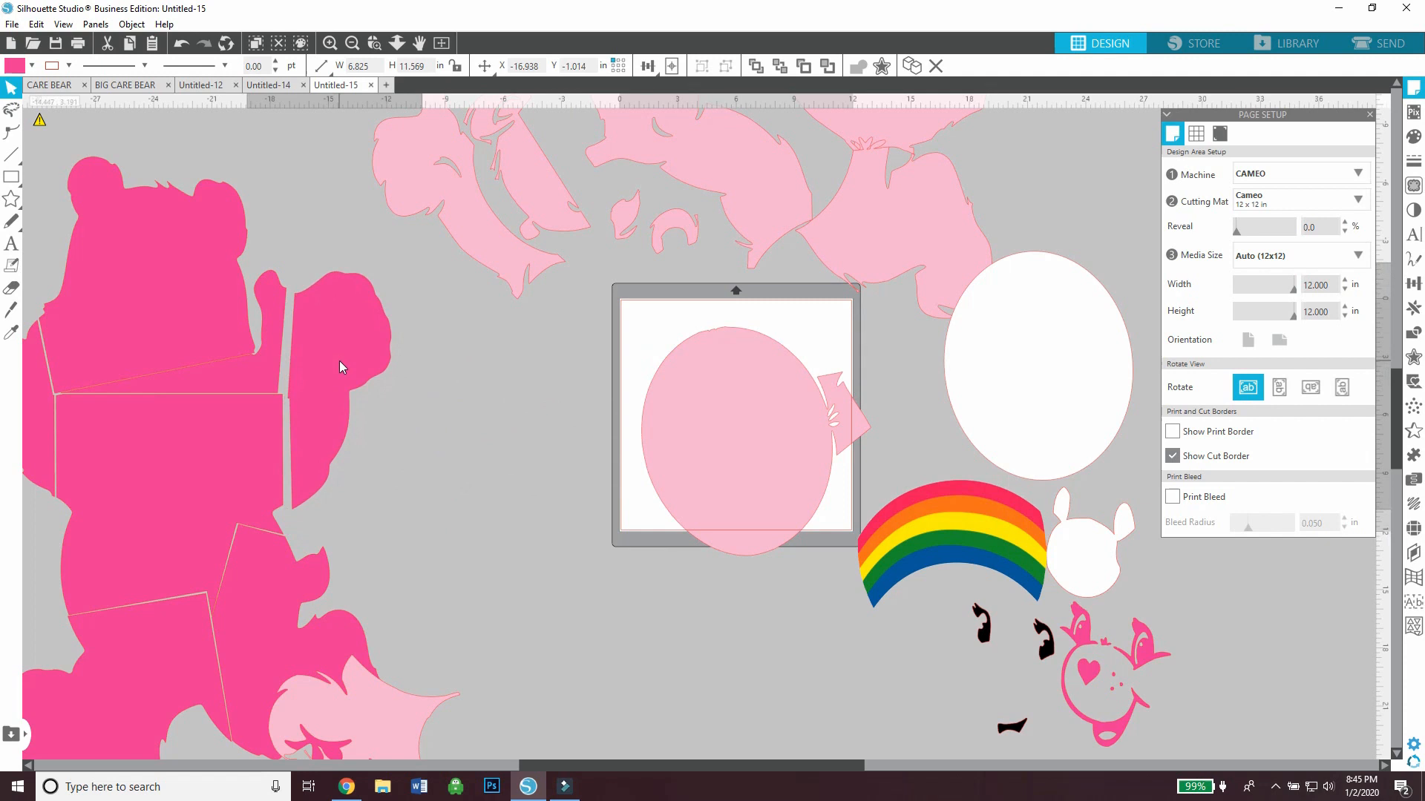
click(821, 461)
drag(731, 297, 684, 310)
drag(728, 455, 609, 124)
Move the remaining light pink foot piece below the mat and stack the large light pink piece and its small ear pieces over it
click(566, 468)
click(464, 513)
drag(389, 698, 716, 534)
click(488, 473)
click(353, 43)
drag(737, 268, 743, 621)
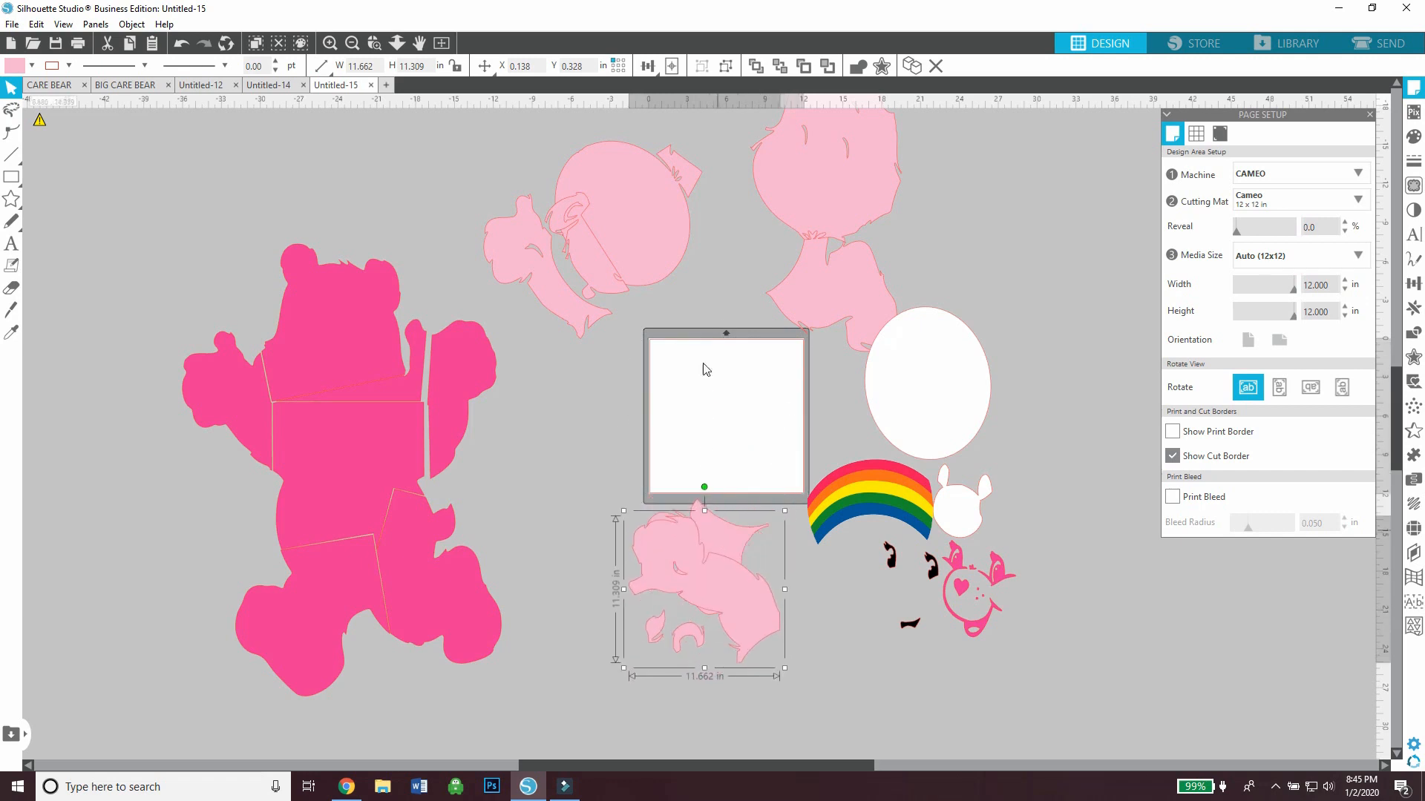
Stack the belly oval, the arm and top-of-head group, and the bent leg piece below the mat with the other light pink pieces
drag(638, 249, 728, 621)
drag(594, 273, 728, 628)
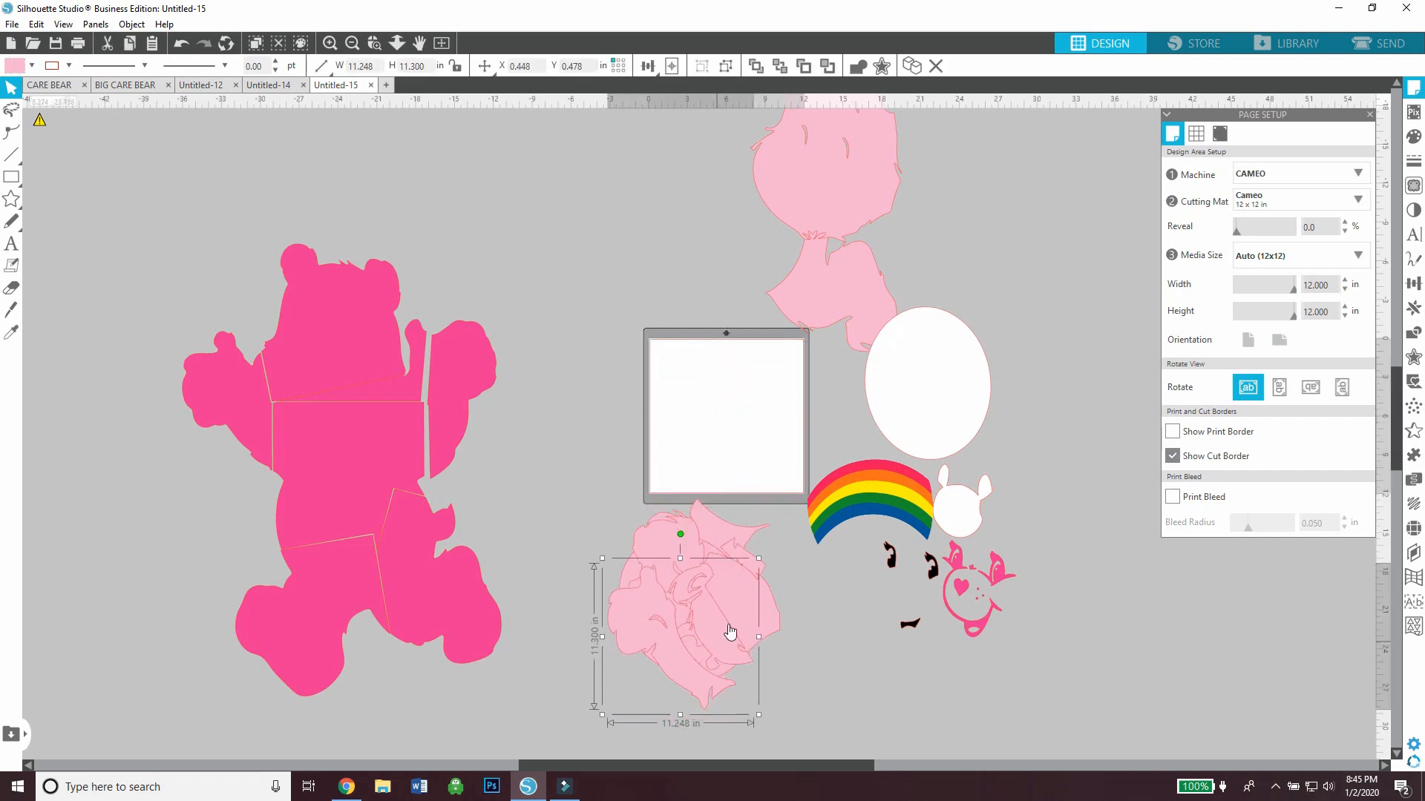
drag(820, 327, 715, 440)
drag(715, 440, 655, 664)
Fit the light pink face piece within the mat, then gather it and the stacked light pink pieces above the mat
drag(791, 207, 696, 454)
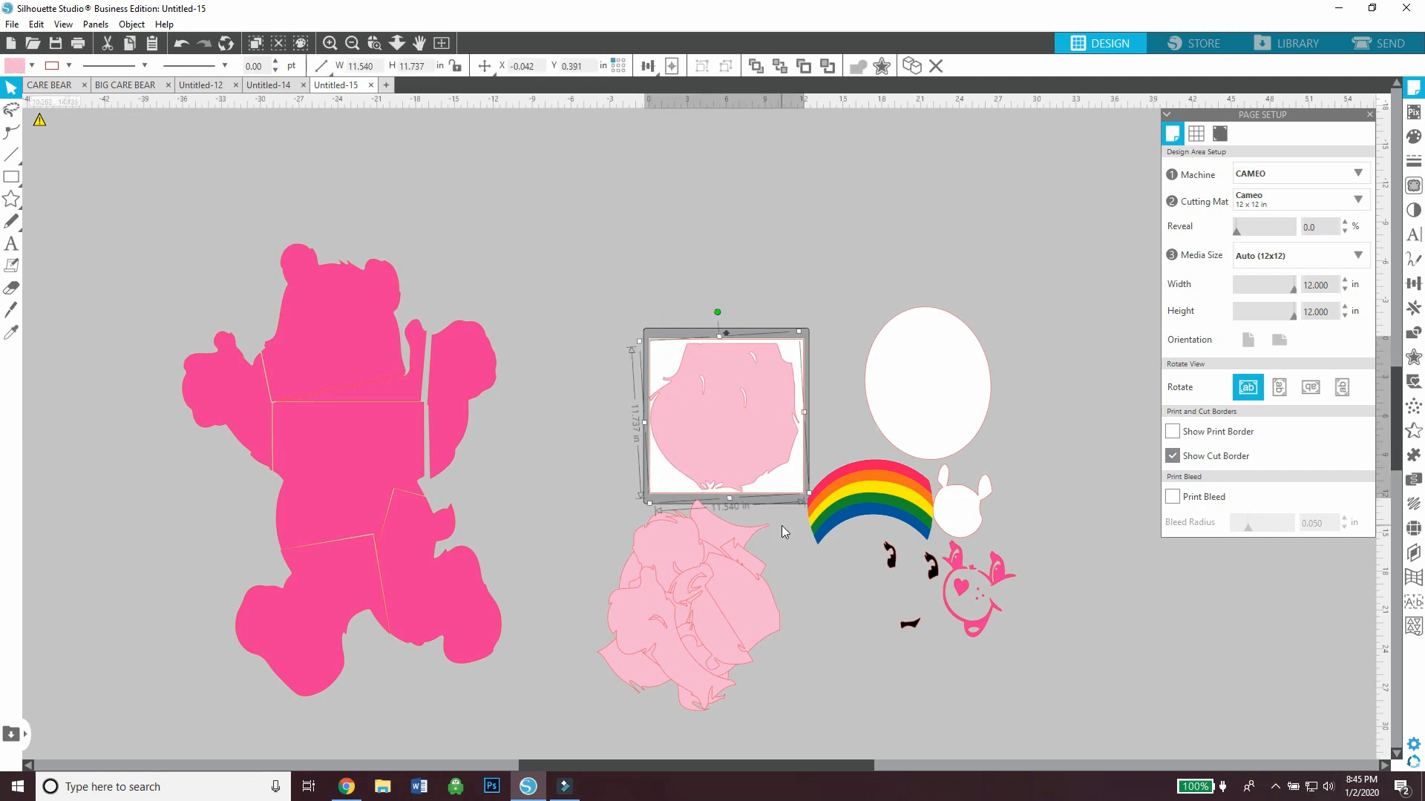
drag(744, 410, 749, 423)
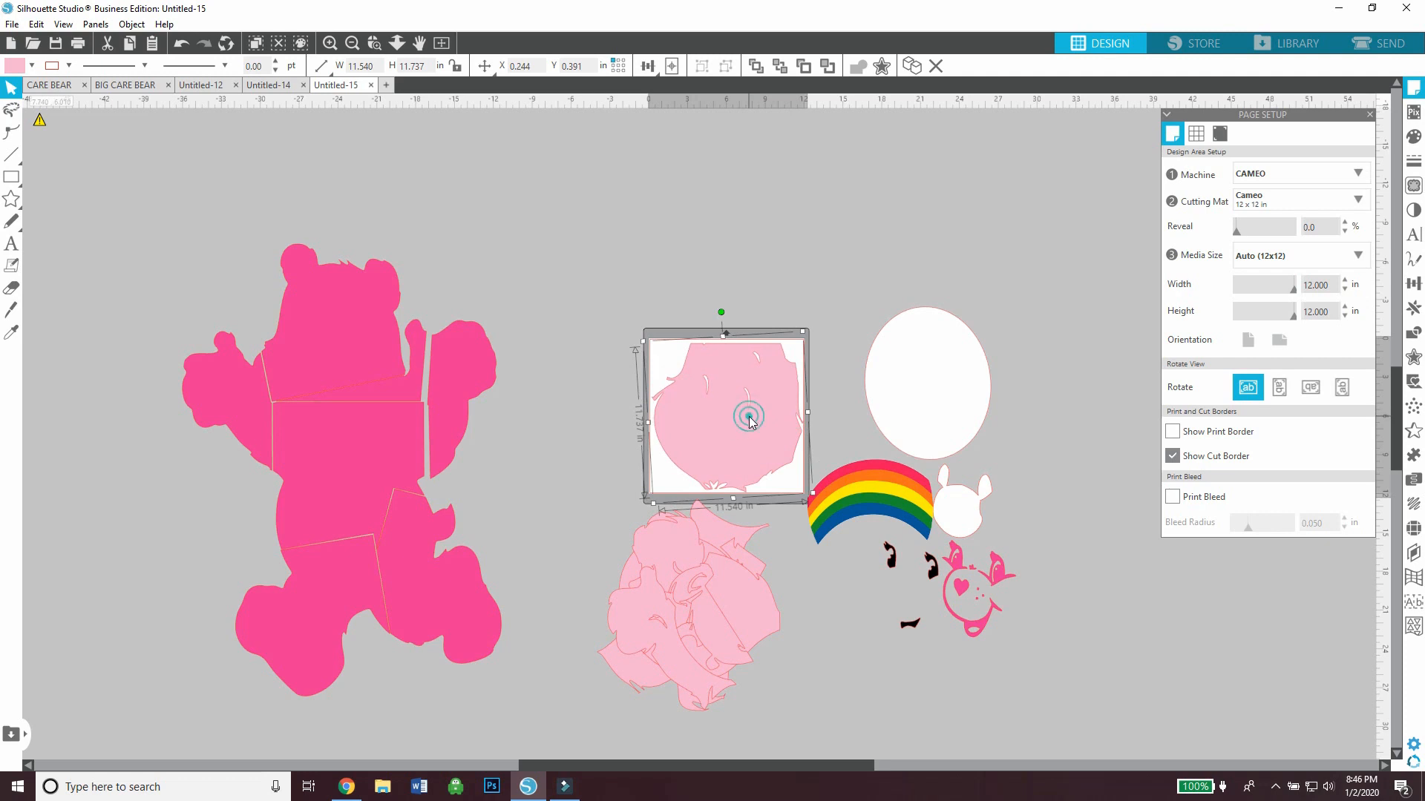
click(781, 492)
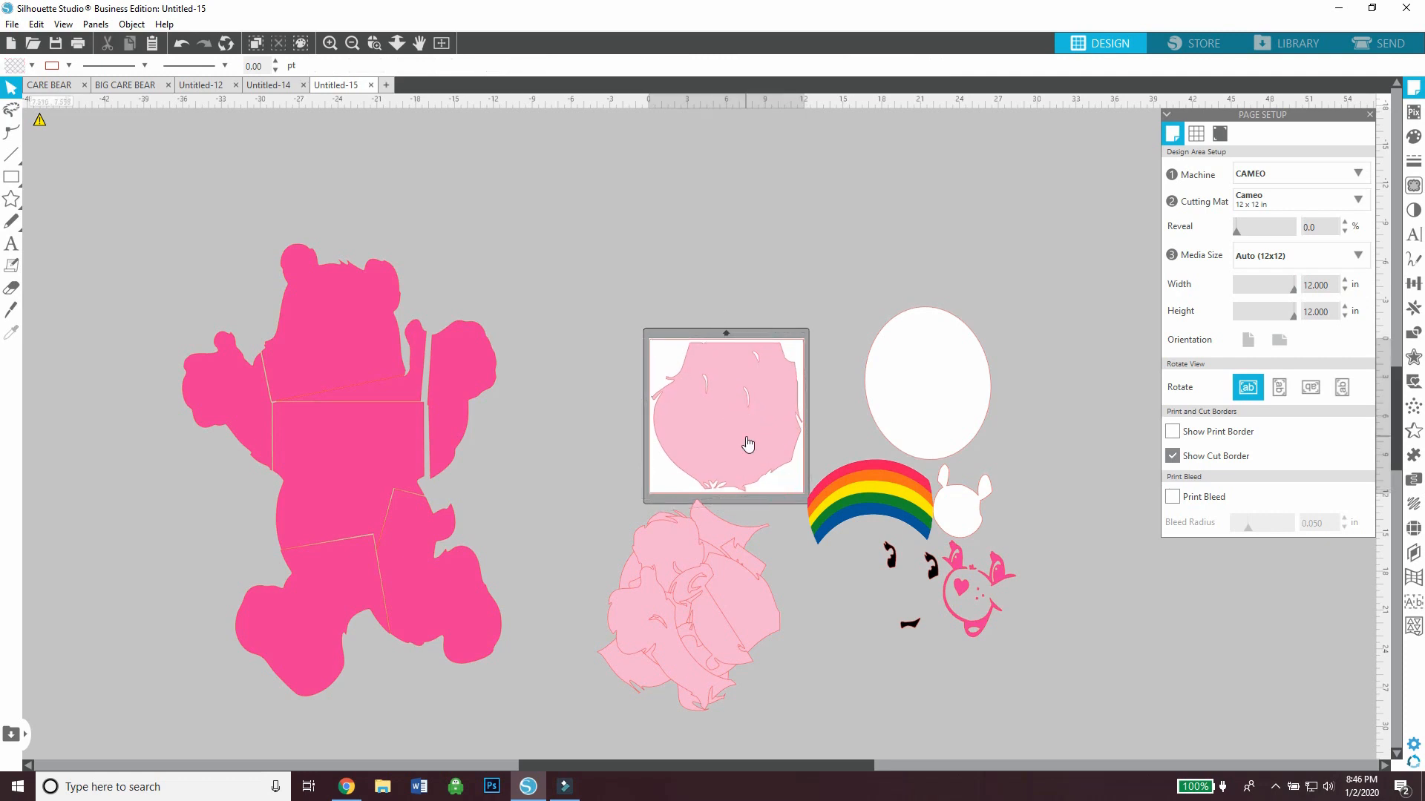
drag(749, 444, 709, 219)
drag(710, 598, 747, 194)
Ungroup the dark pink bear silhouette into its separate pieces
click(473, 297)
mouse_move(357, 343)
mouse_down()
mouse_move(608, 411)
mouse_move(345, 307)
mouse_move(355, 341)
mouse_up()
right_click(355, 342)
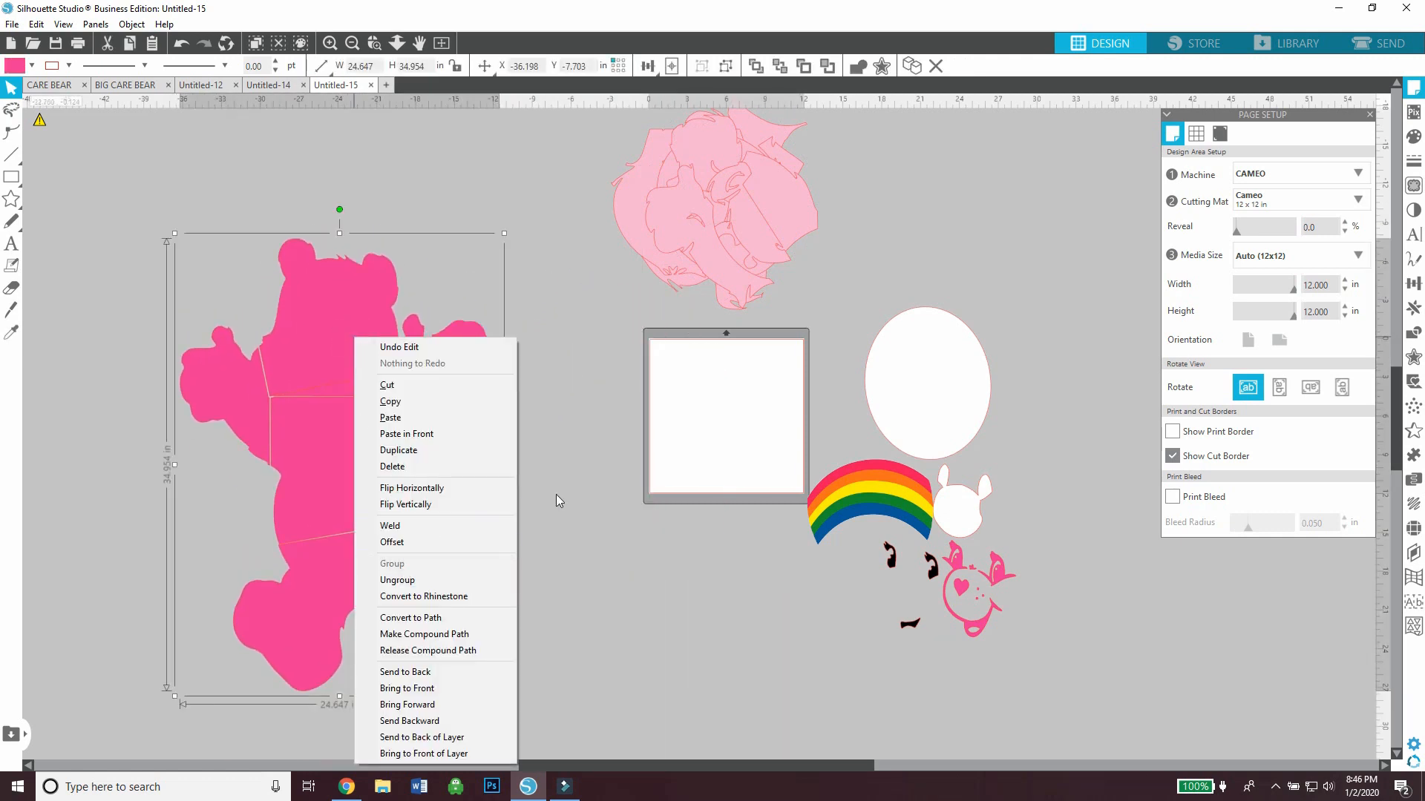
click(459, 399)
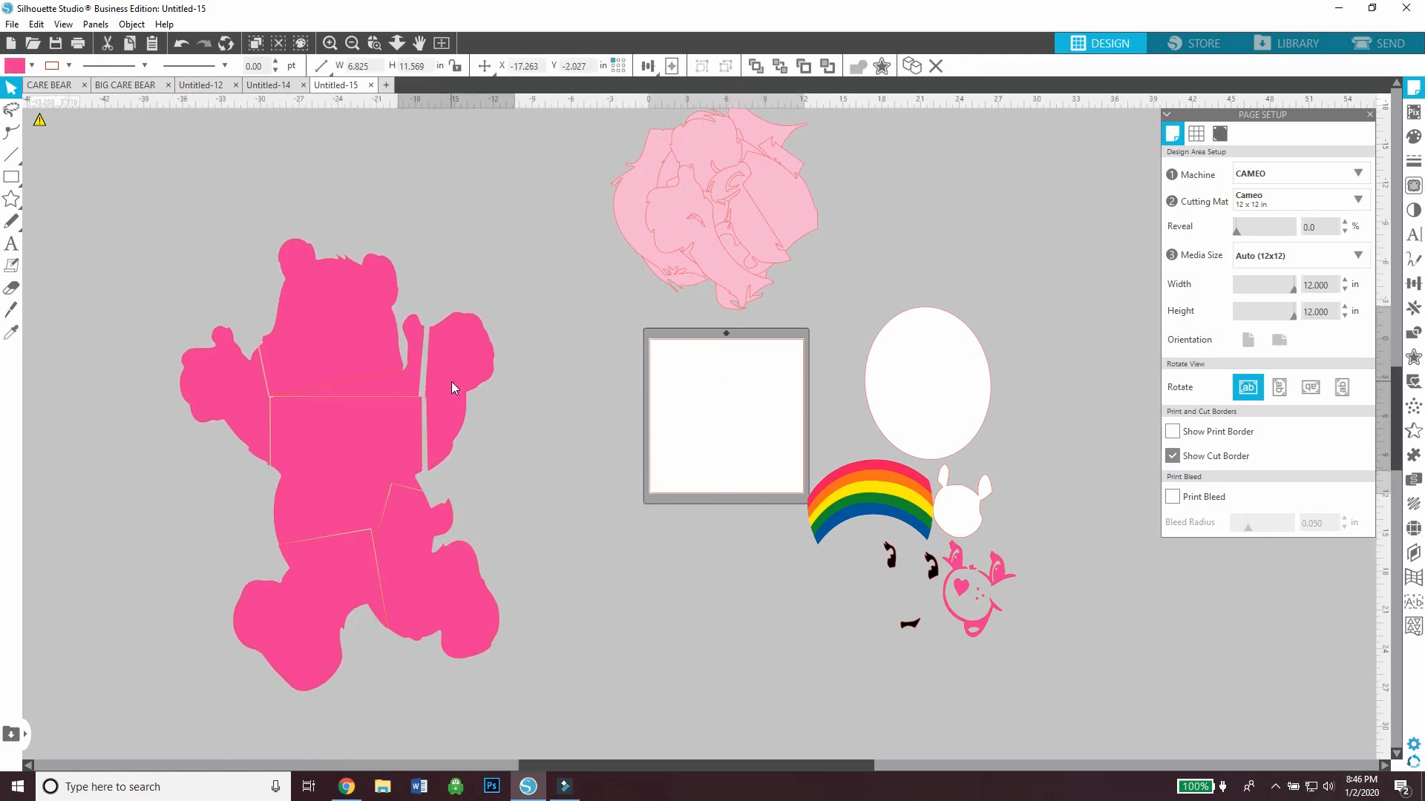
drag(518, 439, 541, 652)
right_click(299, 377)
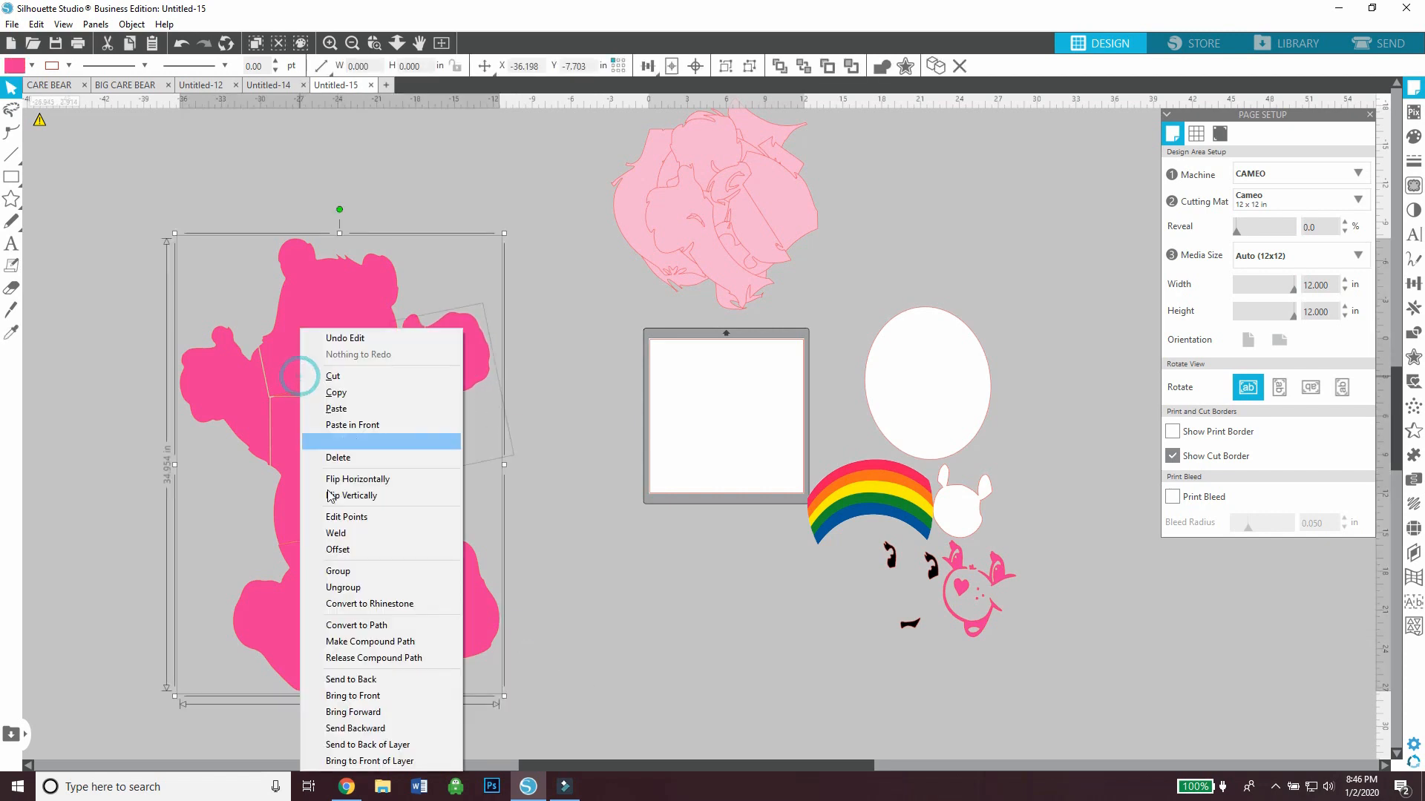
click(344, 586)
click(619, 512)
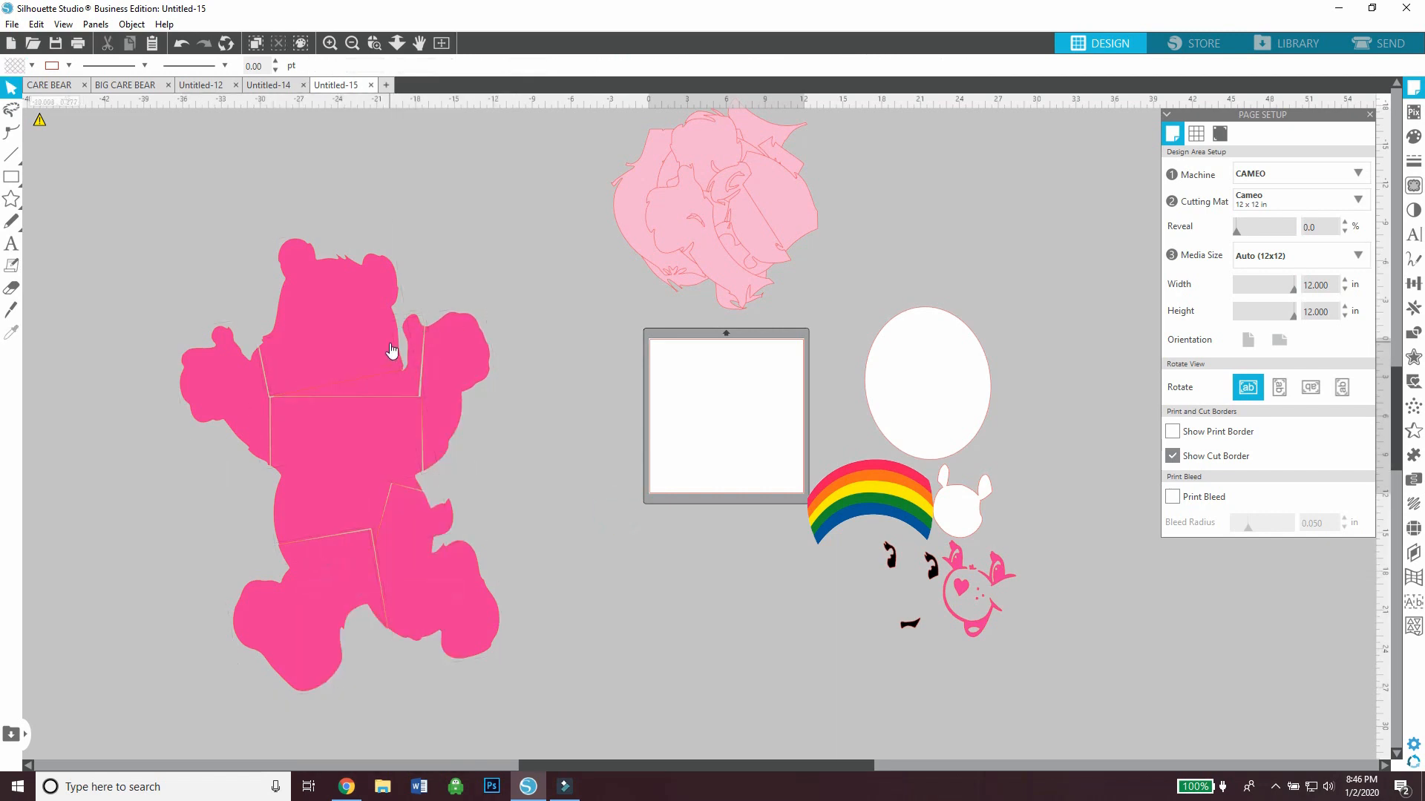
Place the dark pink head piece on the mat, rotate it level within the cut border, and park it below the mat
drag(392, 350, 771, 428)
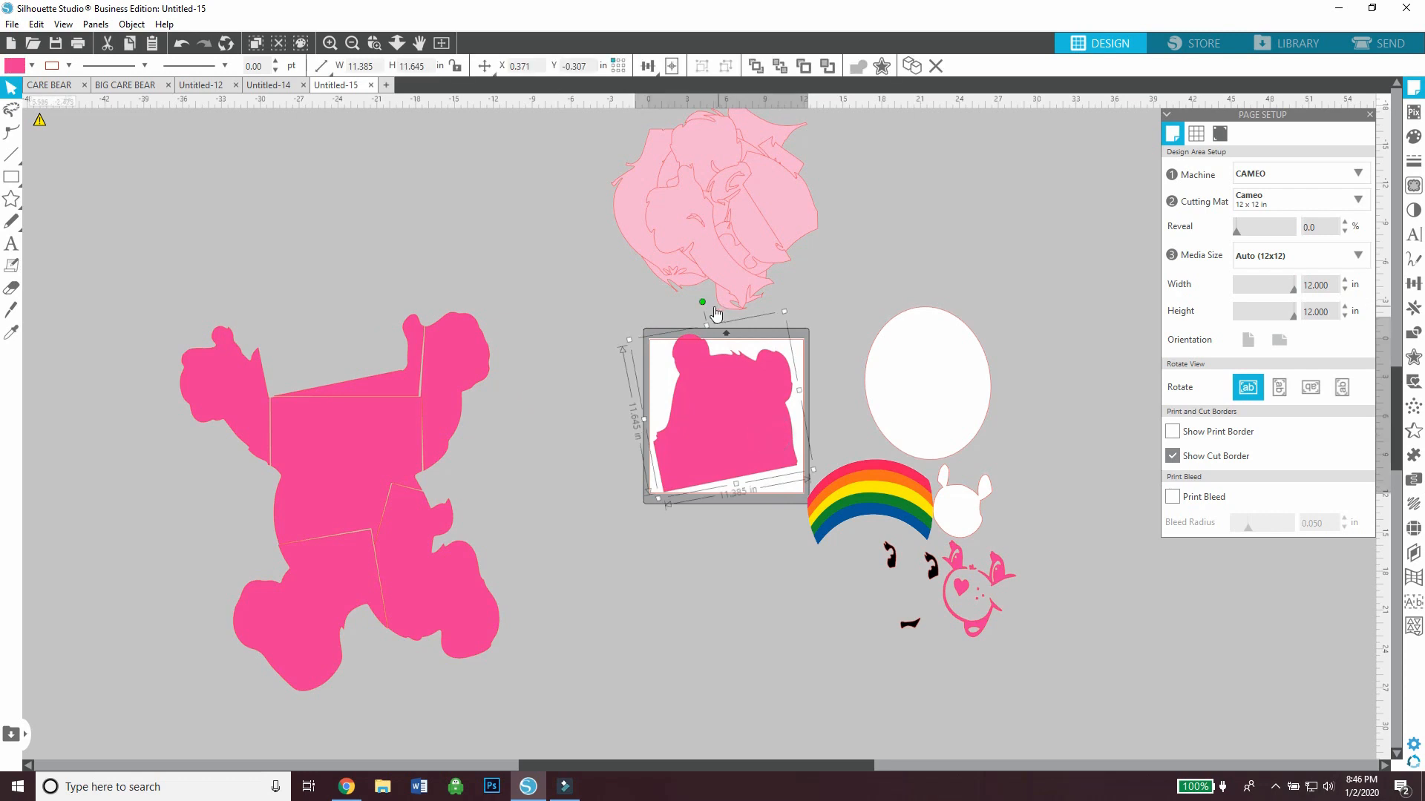
drag(705, 307, 727, 310)
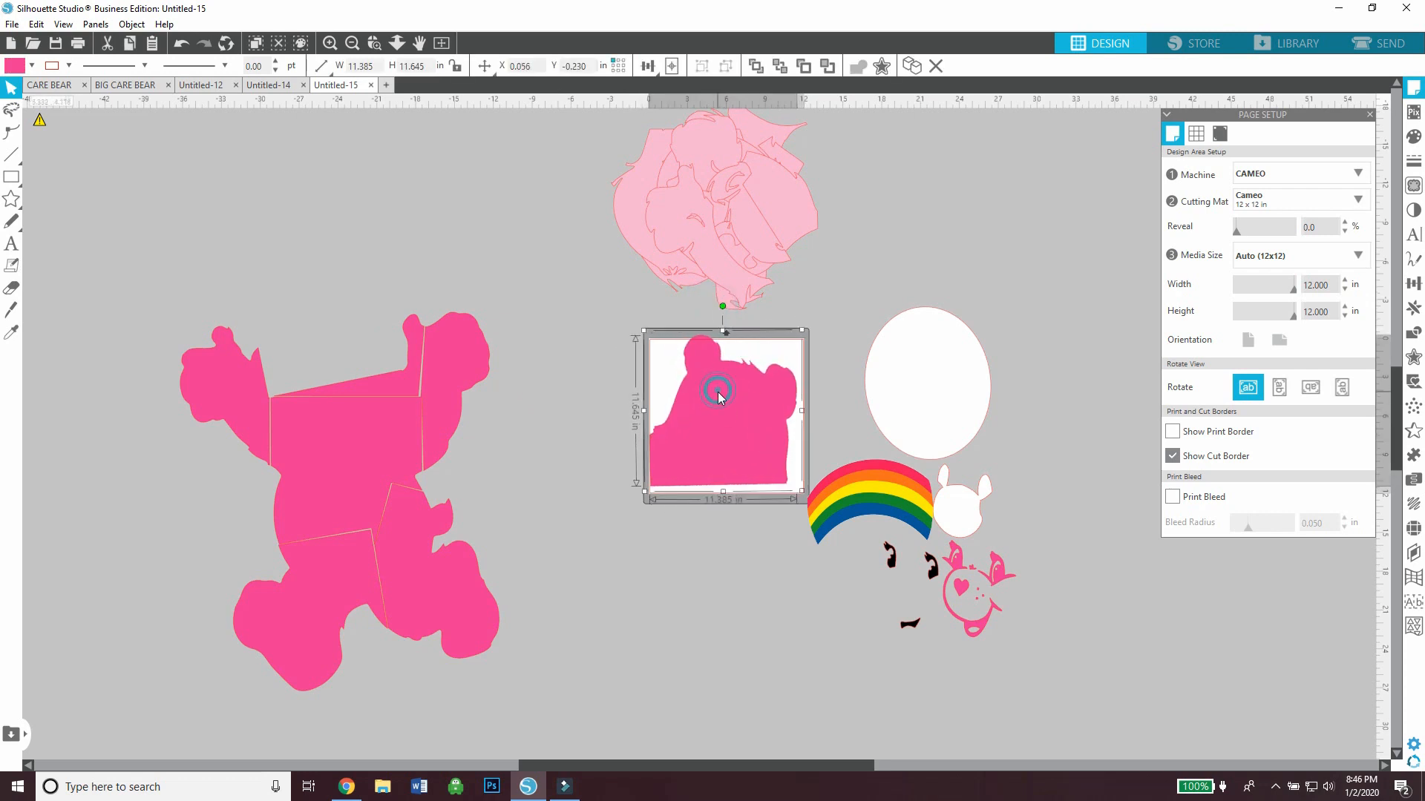
drag(723, 395, 723, 396)
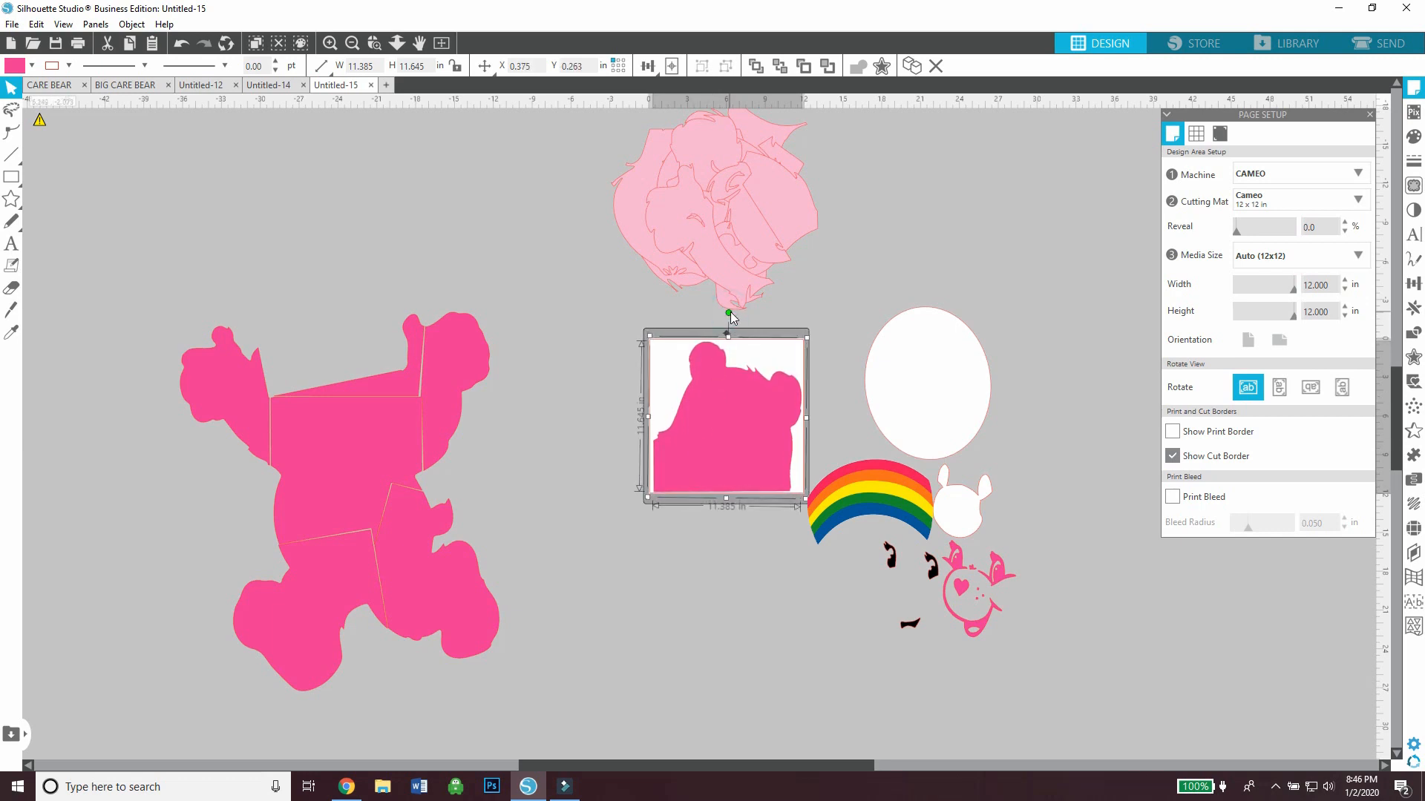
click(676, 595)
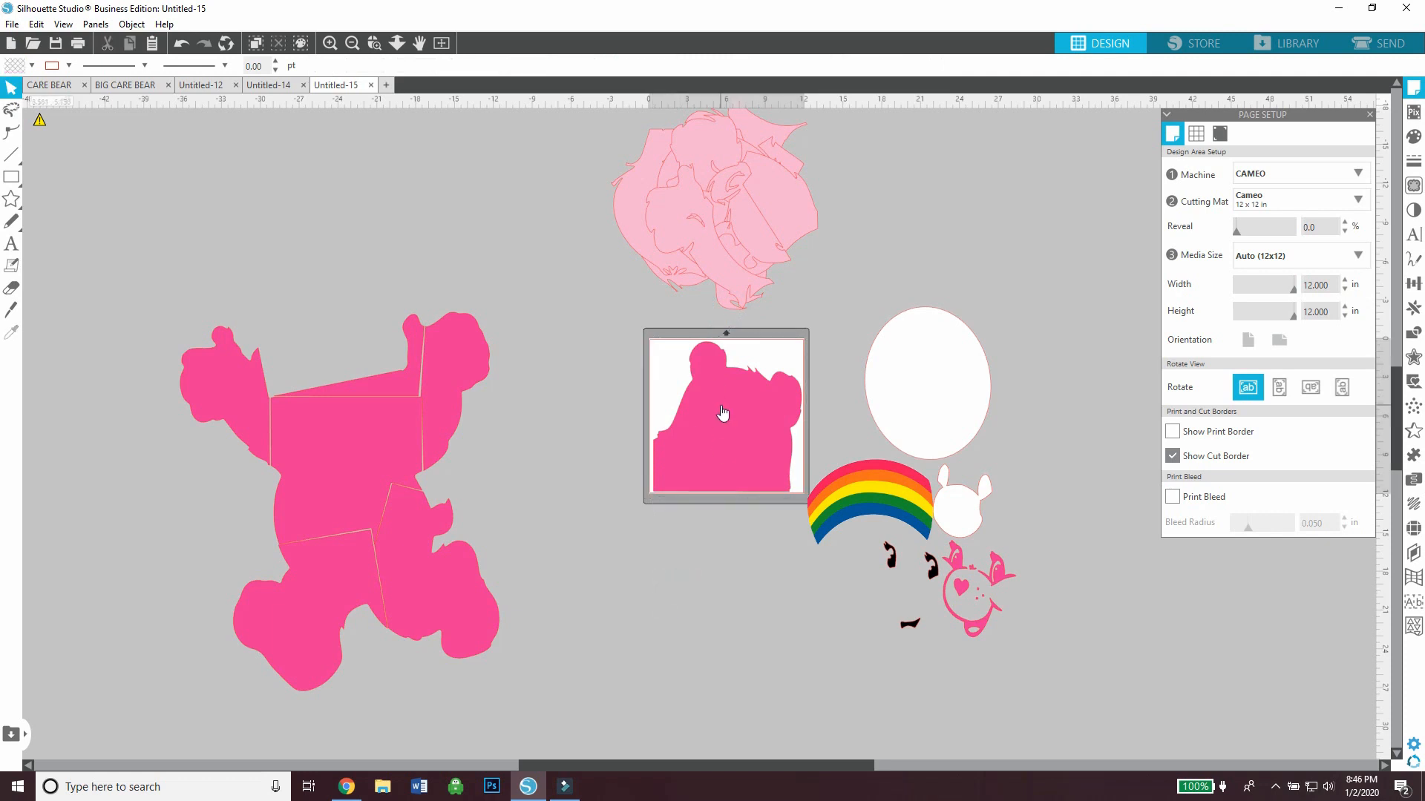
drag(722, 413, 675, 622)
Place the dark pink raised arm diagonally on the mat and move the opposite arm piece away from the body
drag(457, 385, 741, 414)
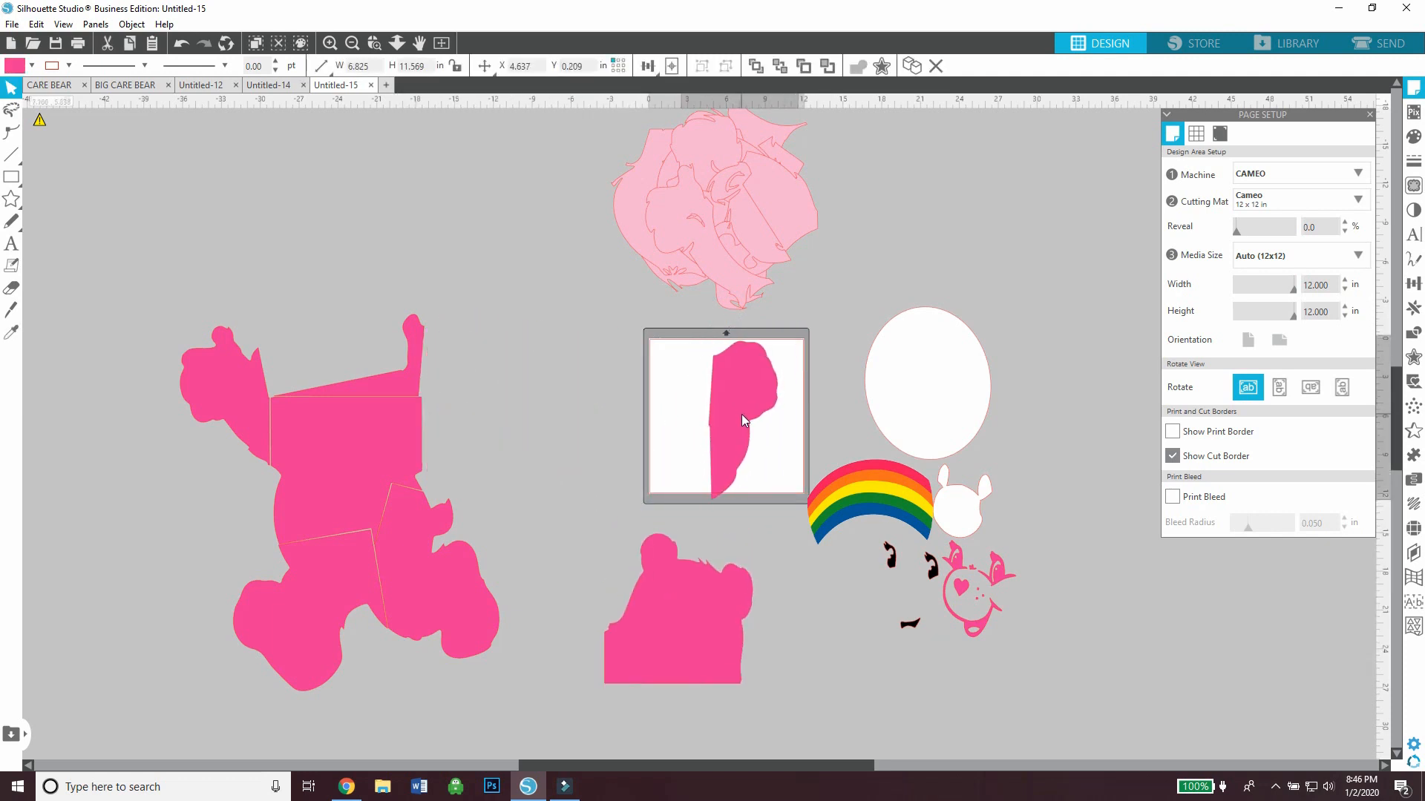
drag(720, 321, 789, 364)
drag(769, 435, 769, 422)
drag(242, 383, 518, 320)
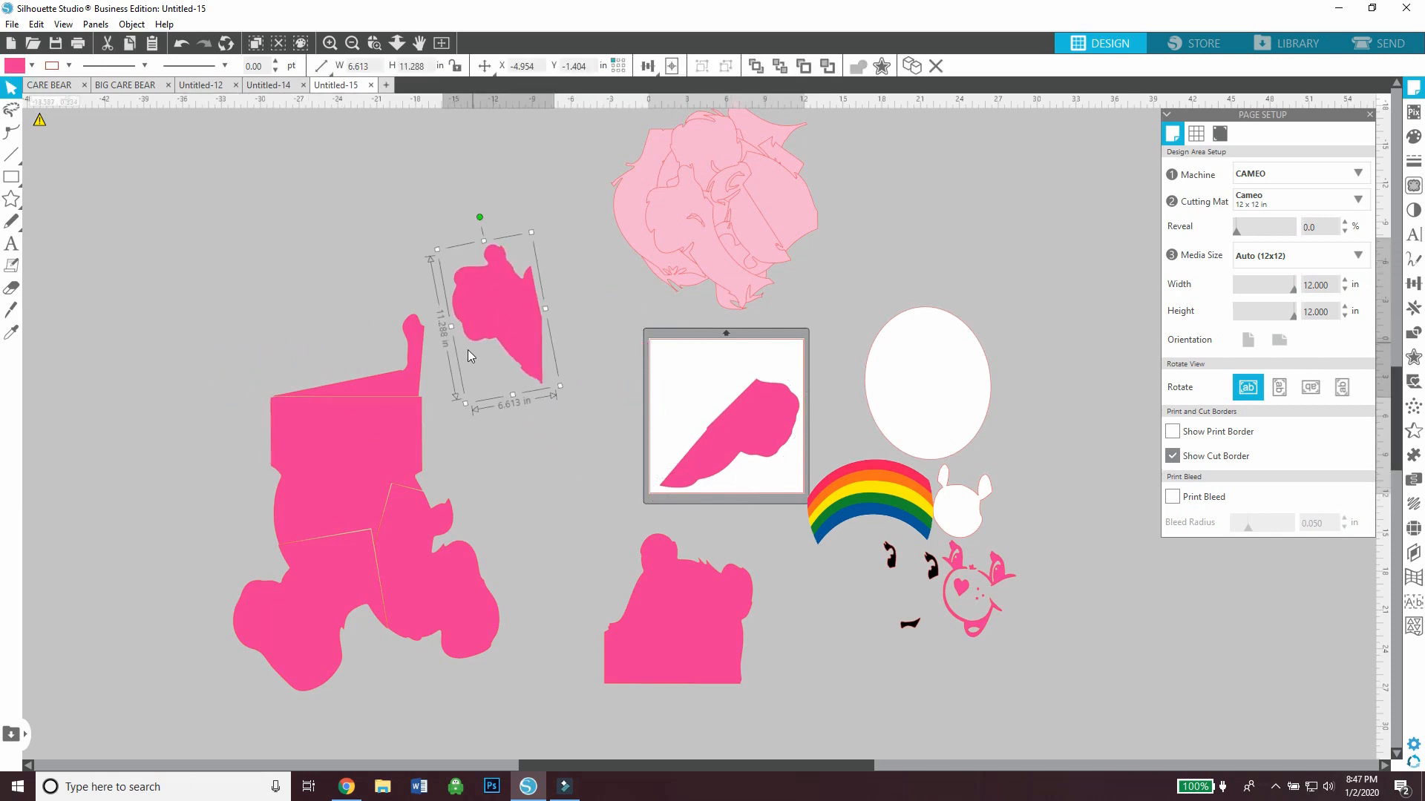
Add the narrow thumb-and-shoulder piece to the mat and rotate the arm so both pieces fit without overlapping
drag(411, 363, 788, 451)
drag(768, 405, 764, 375)
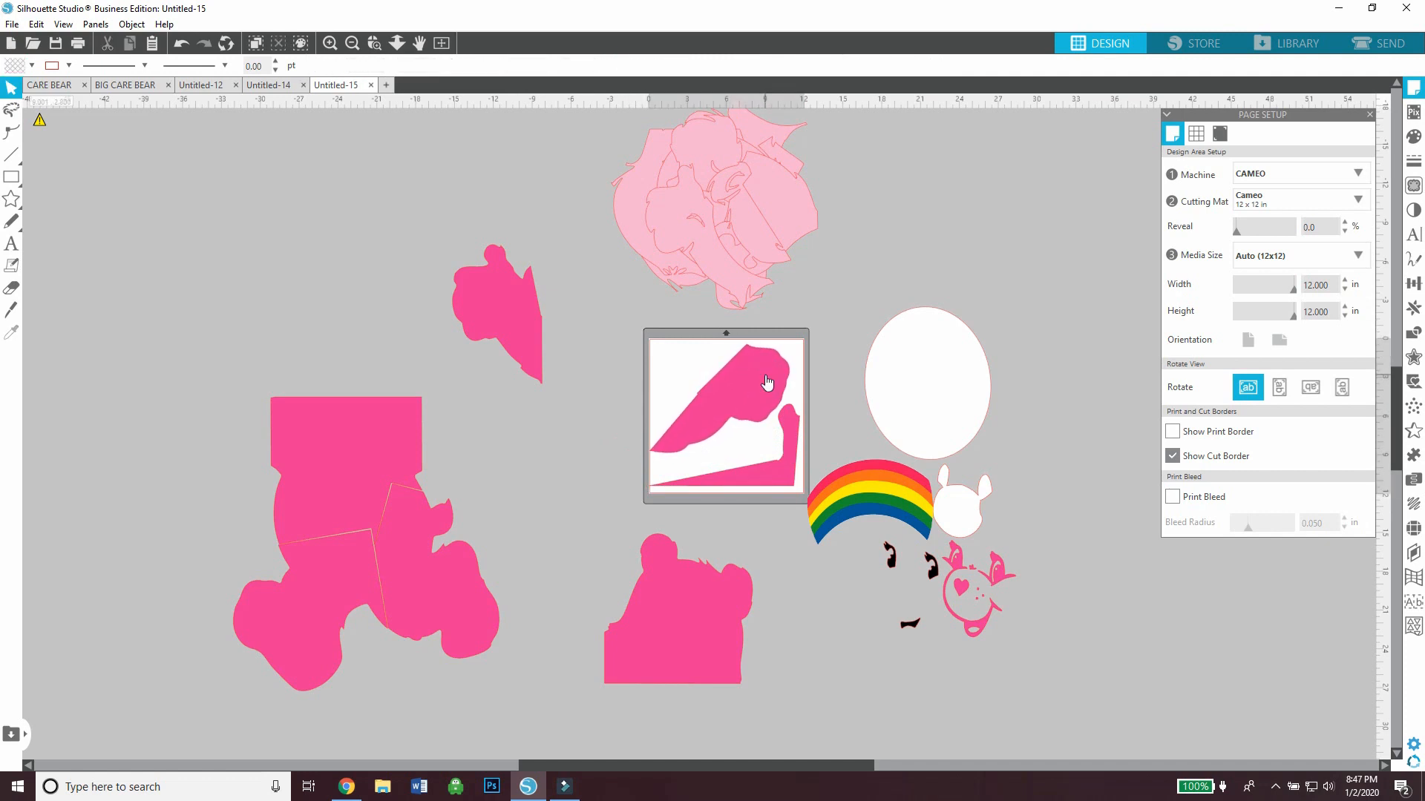
drag(778, 318, 683, 498)
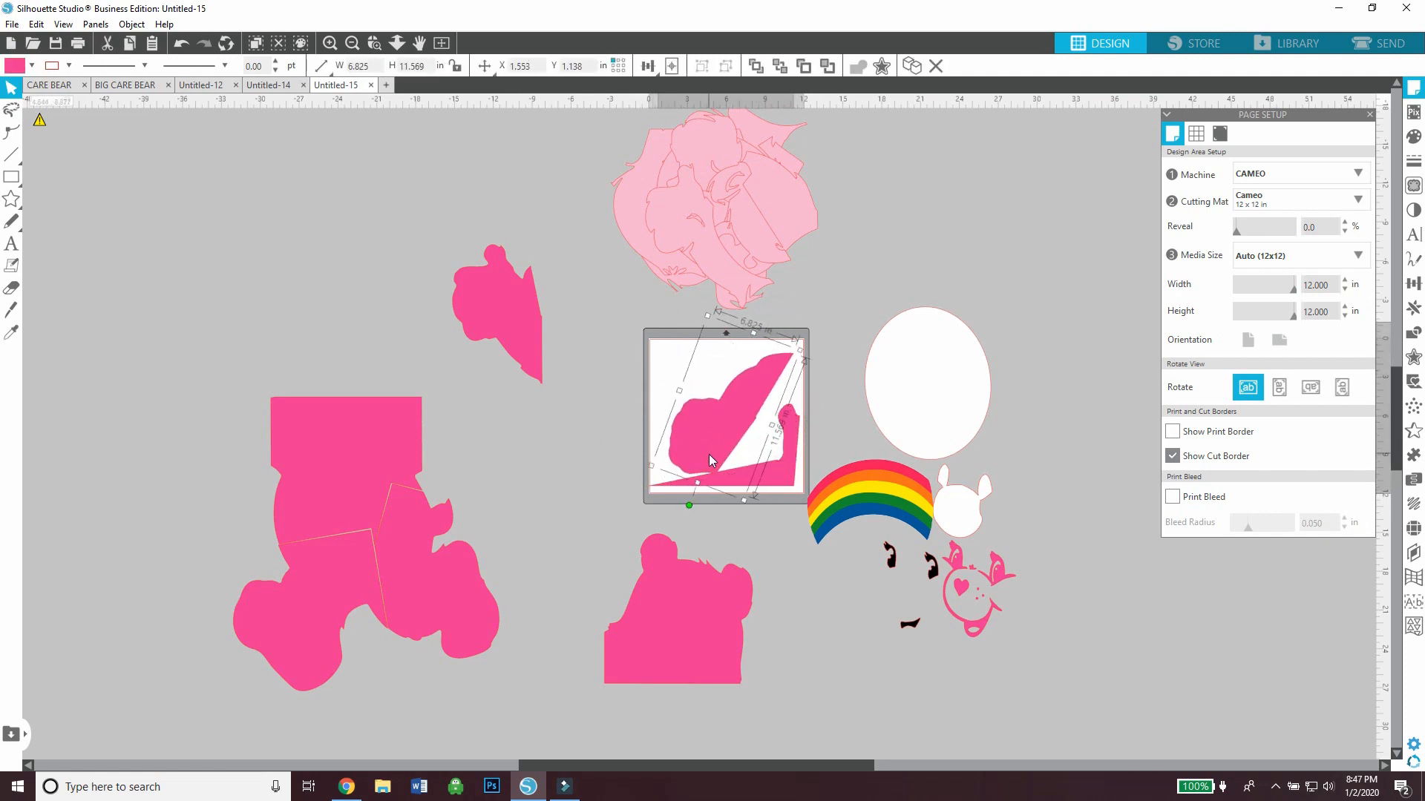
drag(714, 419, 710, 419)
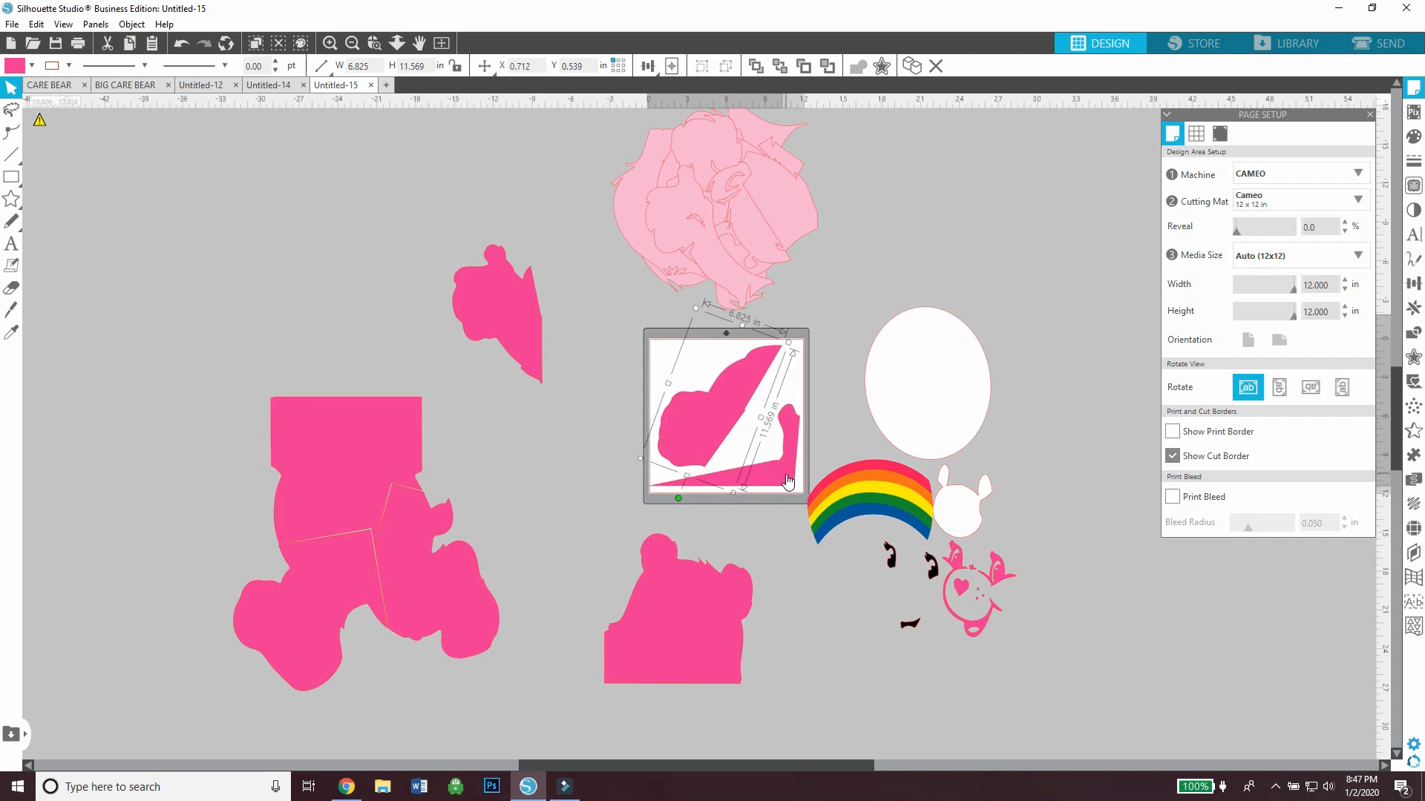
drag(788, 476, 788, 472)
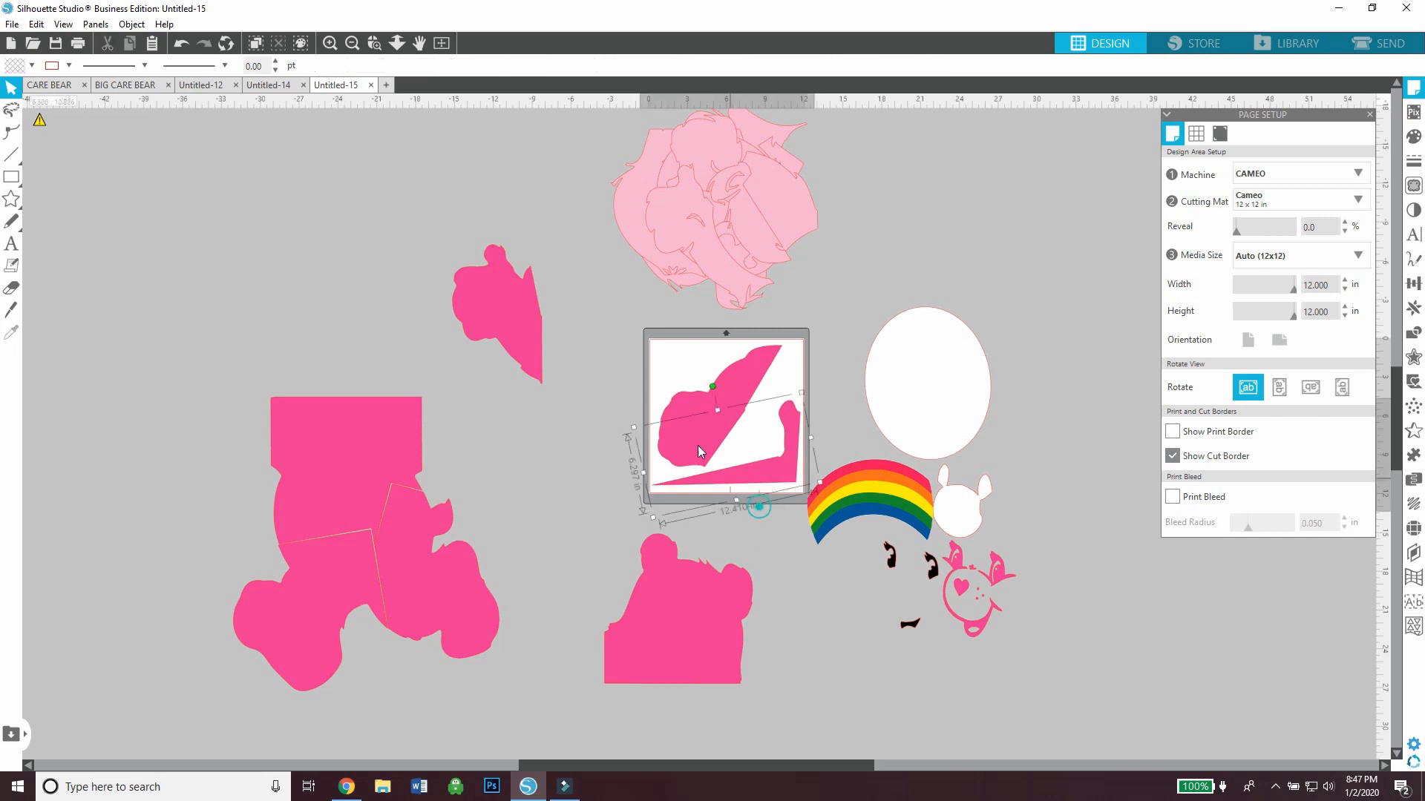
Group the arm and shoulder pieces, then move the group and the torso piece beside the other dark pink arm
right_click(666, 416)
click(729, 247)
drag(715, 404, 470, 279)
drag(388, 455, 490, 359)
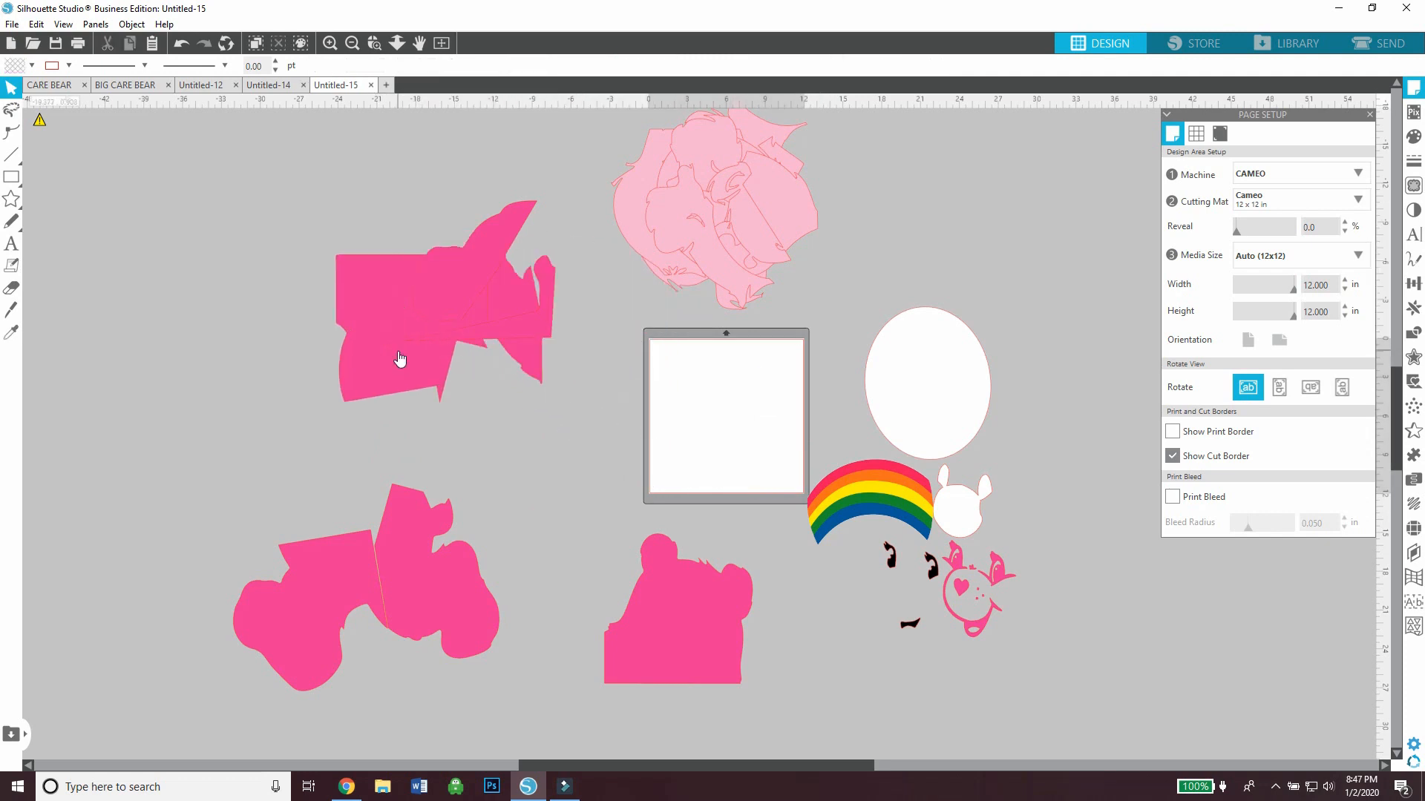
Place the dark pink leg piece with the tail on the mat, rotate it to fit the cut border, and park it beside the mat
click(448, 515)
drag(448, 514, 711, 378)
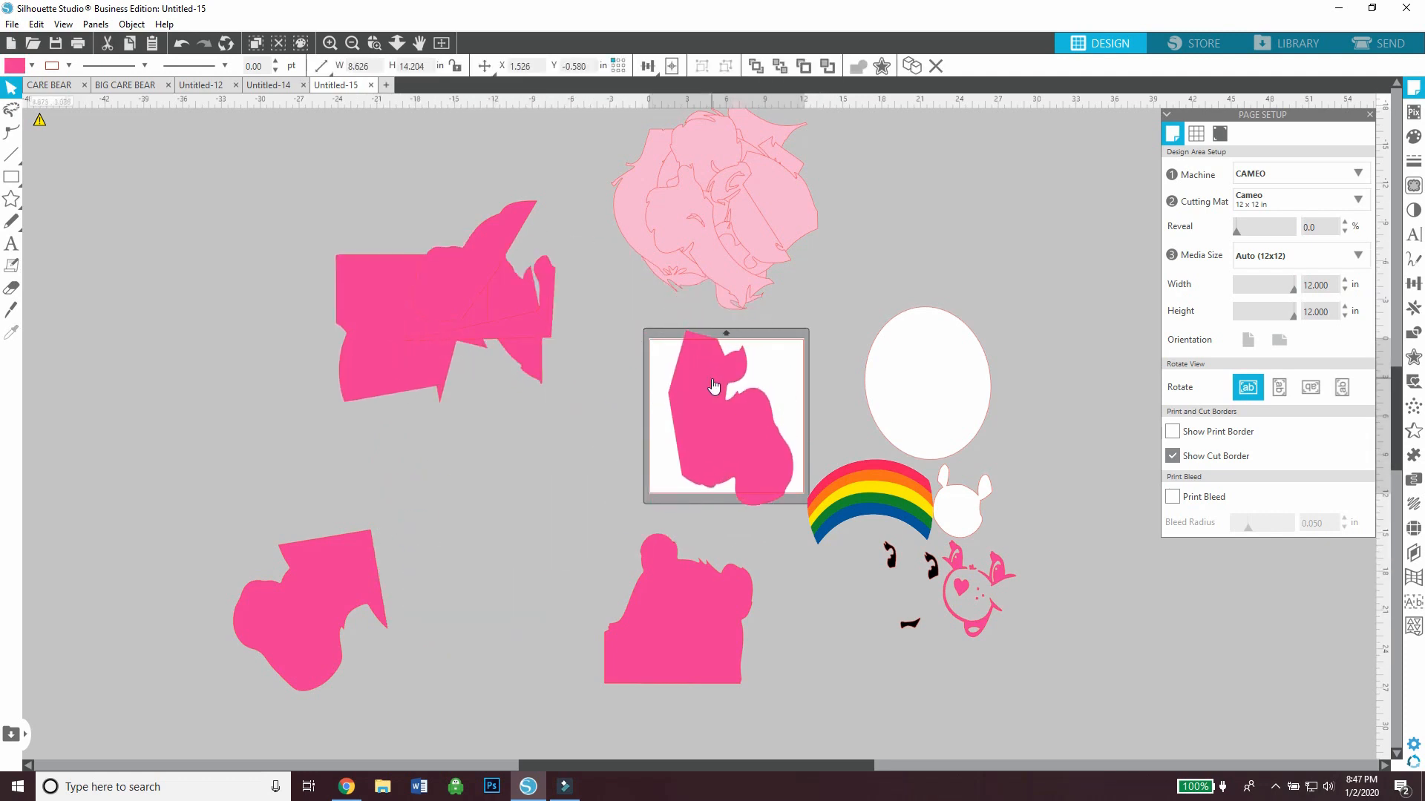
drag(709, 301, 684, 338)
drag(698, 399, 694, 395)
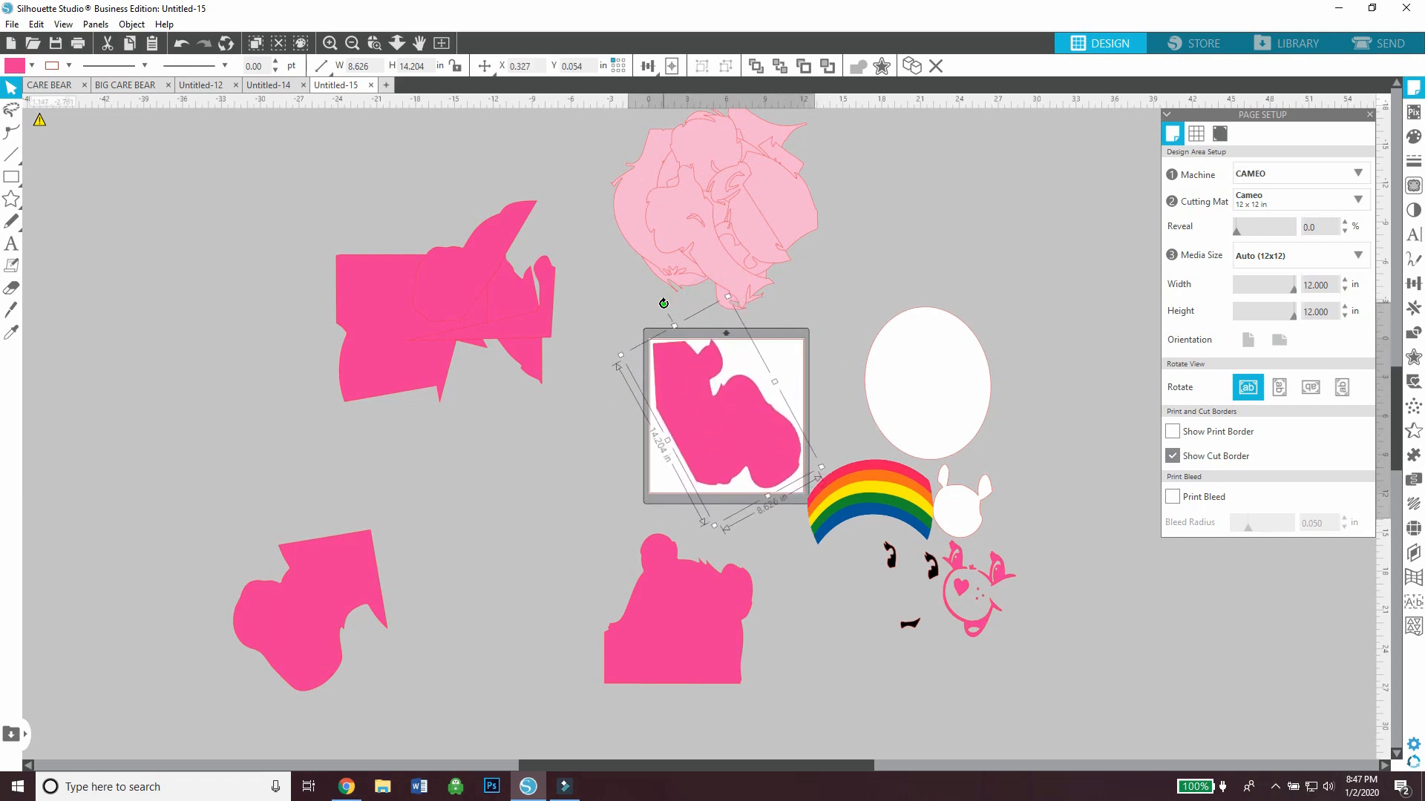
drag(664, 303, 668, 307)
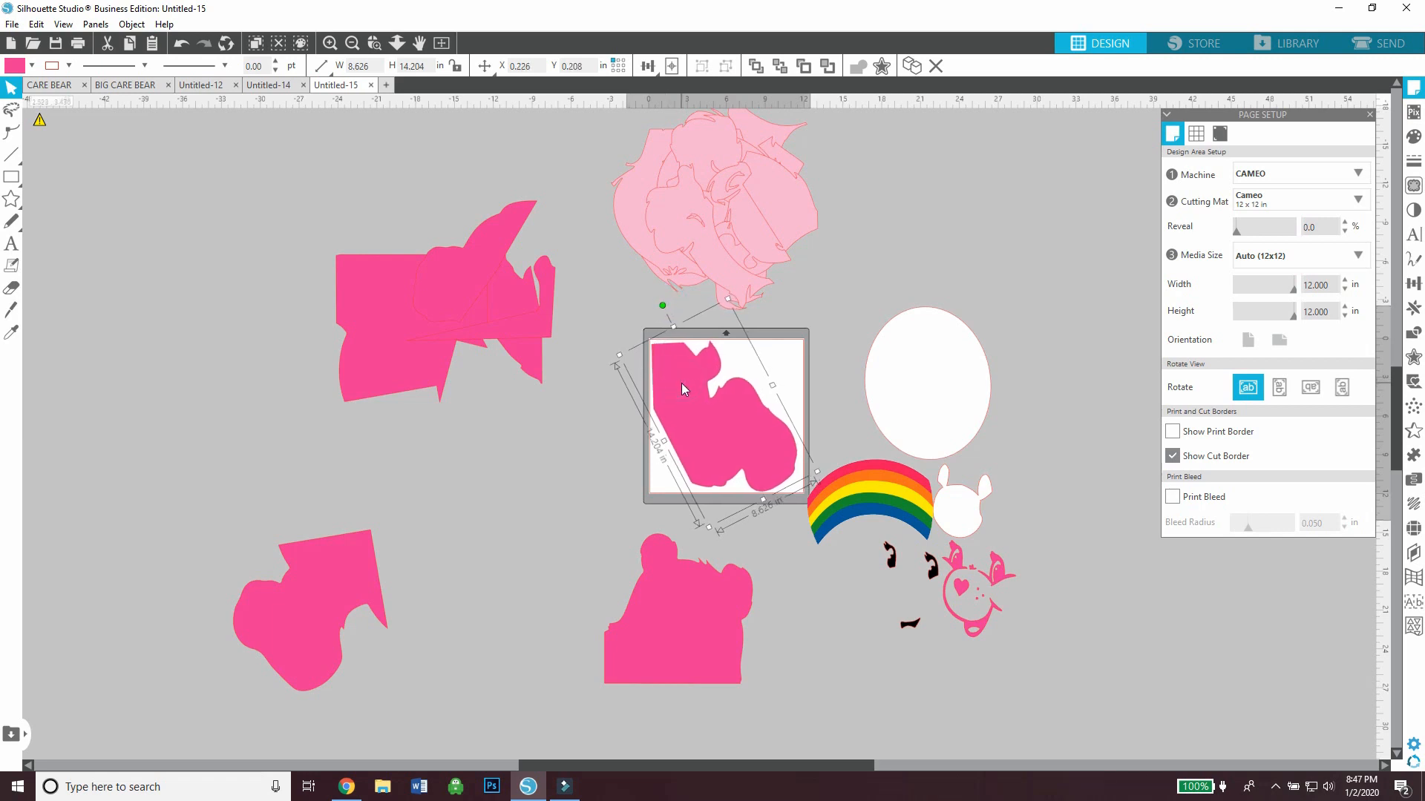
click(589, 402)
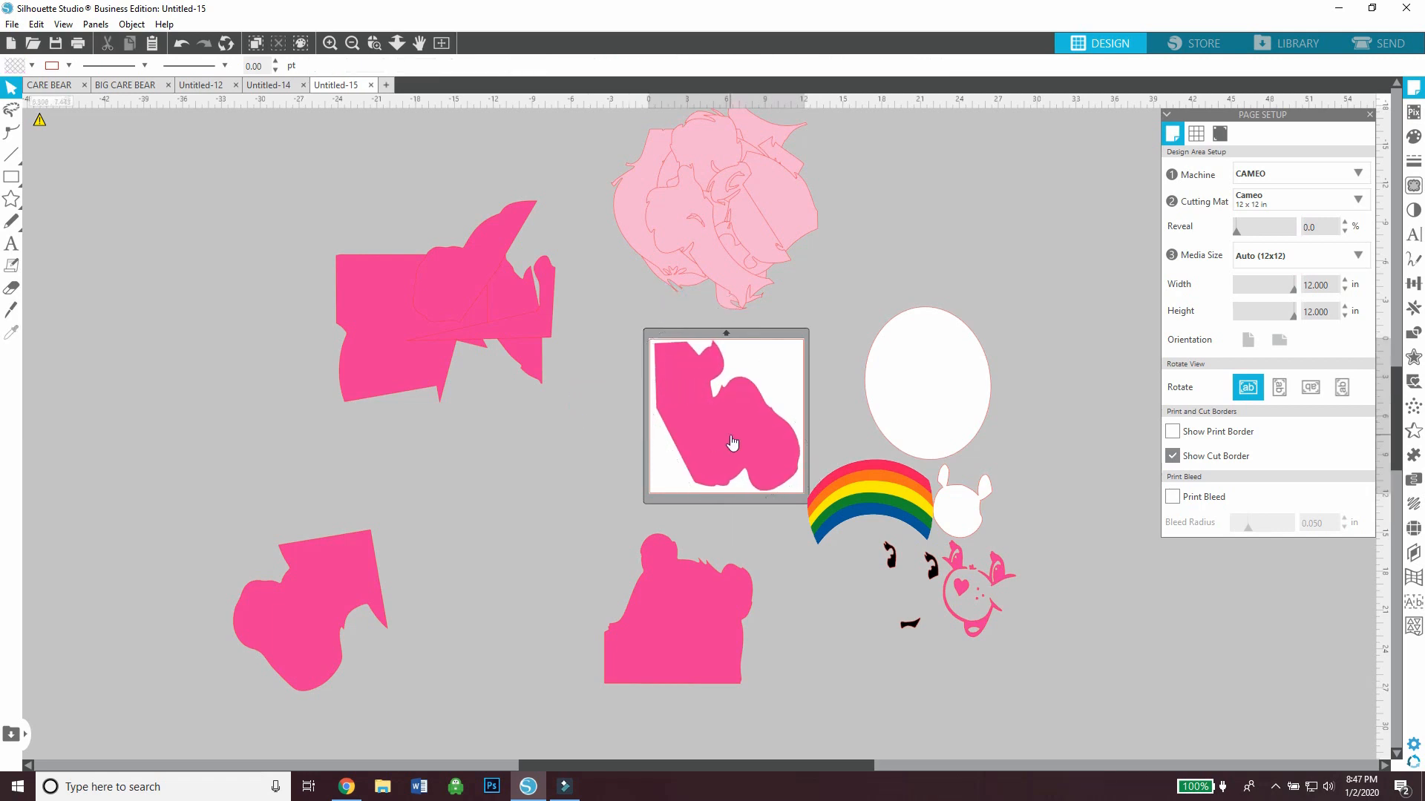
drag(703, 471, 523, 516)
Place the remaining dark pink leg piece on the mat and rotate it so its straight edges line up with the cut border
drag(344, 576, 761, 386)
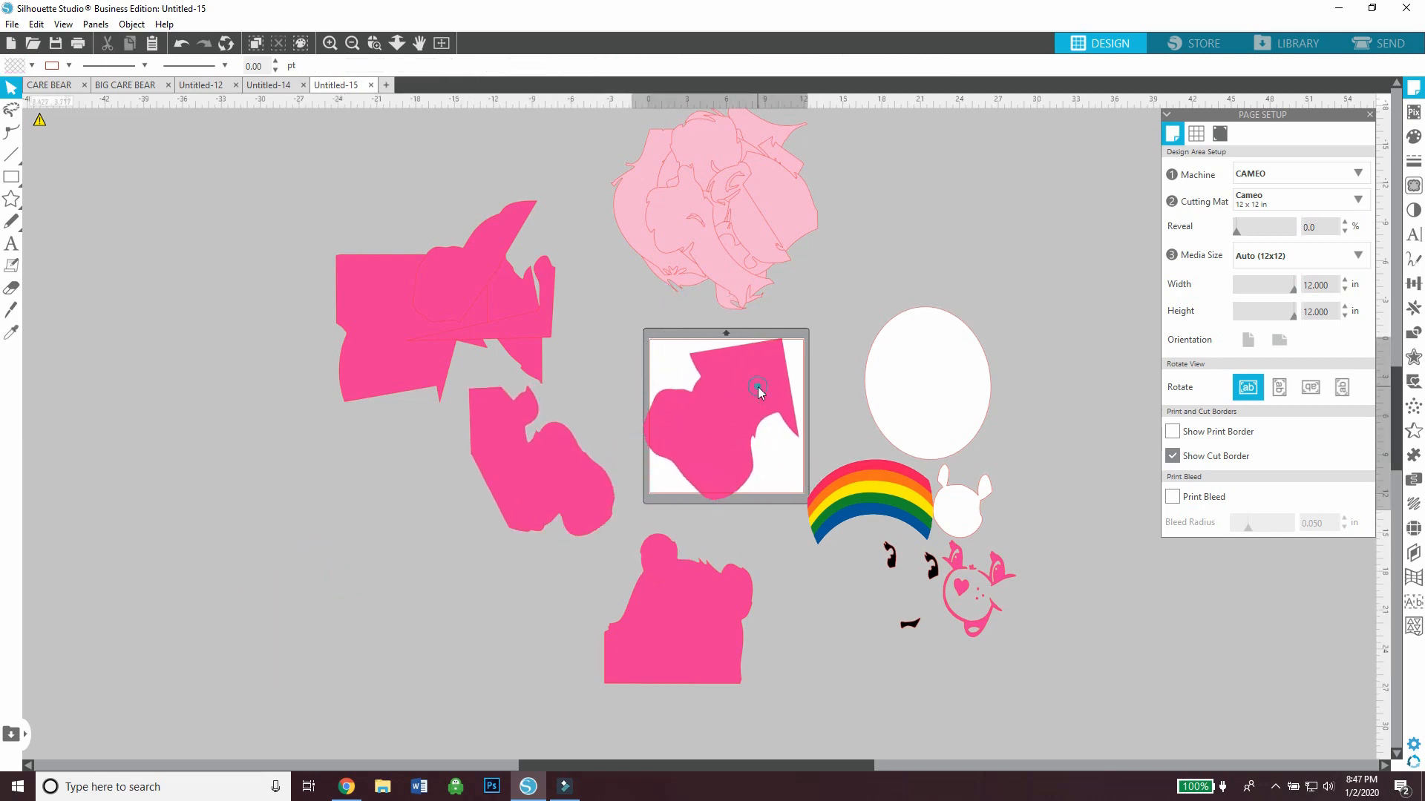
drag(702, 323, 724, 331)
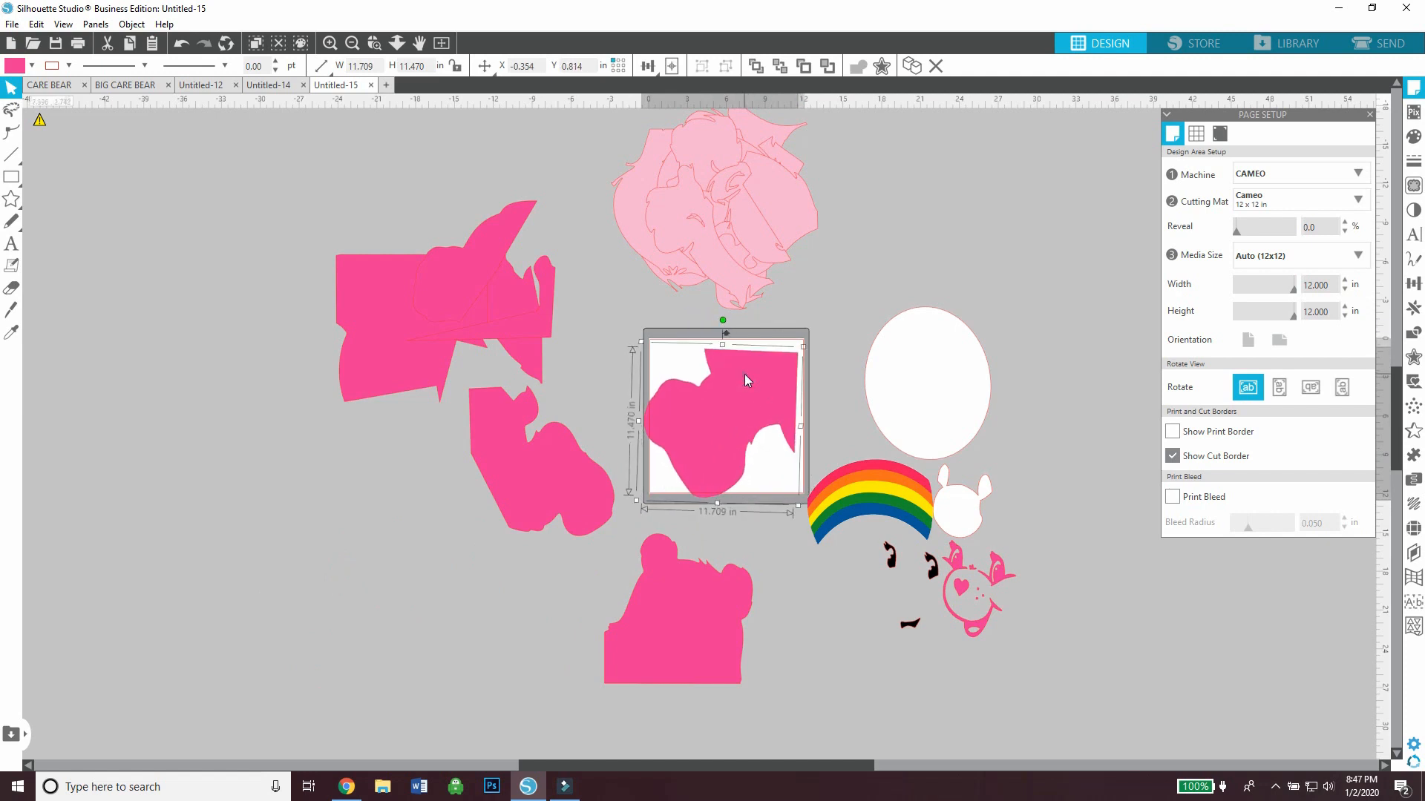
drag(745, 380, 748, 369)
drag(724, 318, 722, 319)
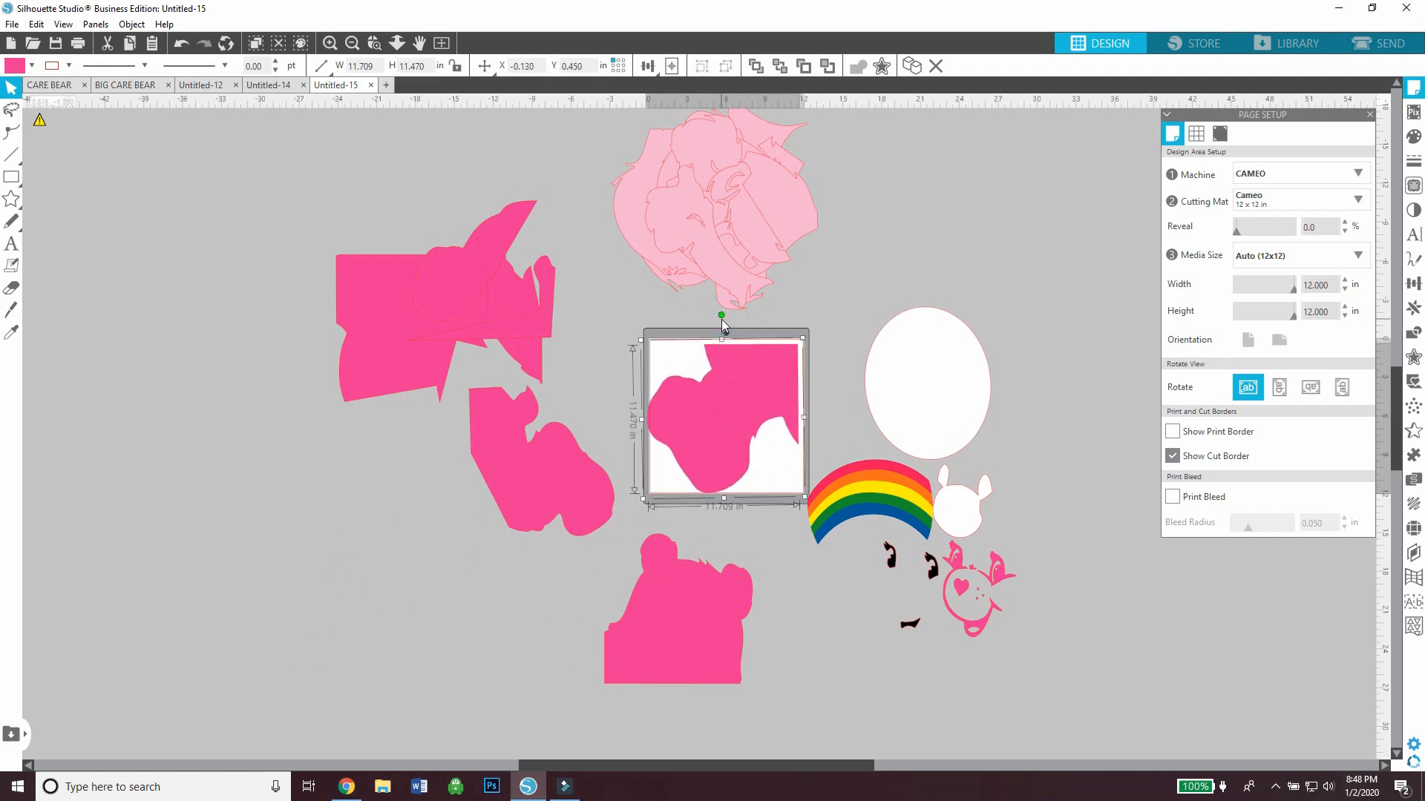
Fine-tune the dark pink leg piece's position and rotation so it sits fully inside the mat's cut border
drag(763, 385, 764, 385)
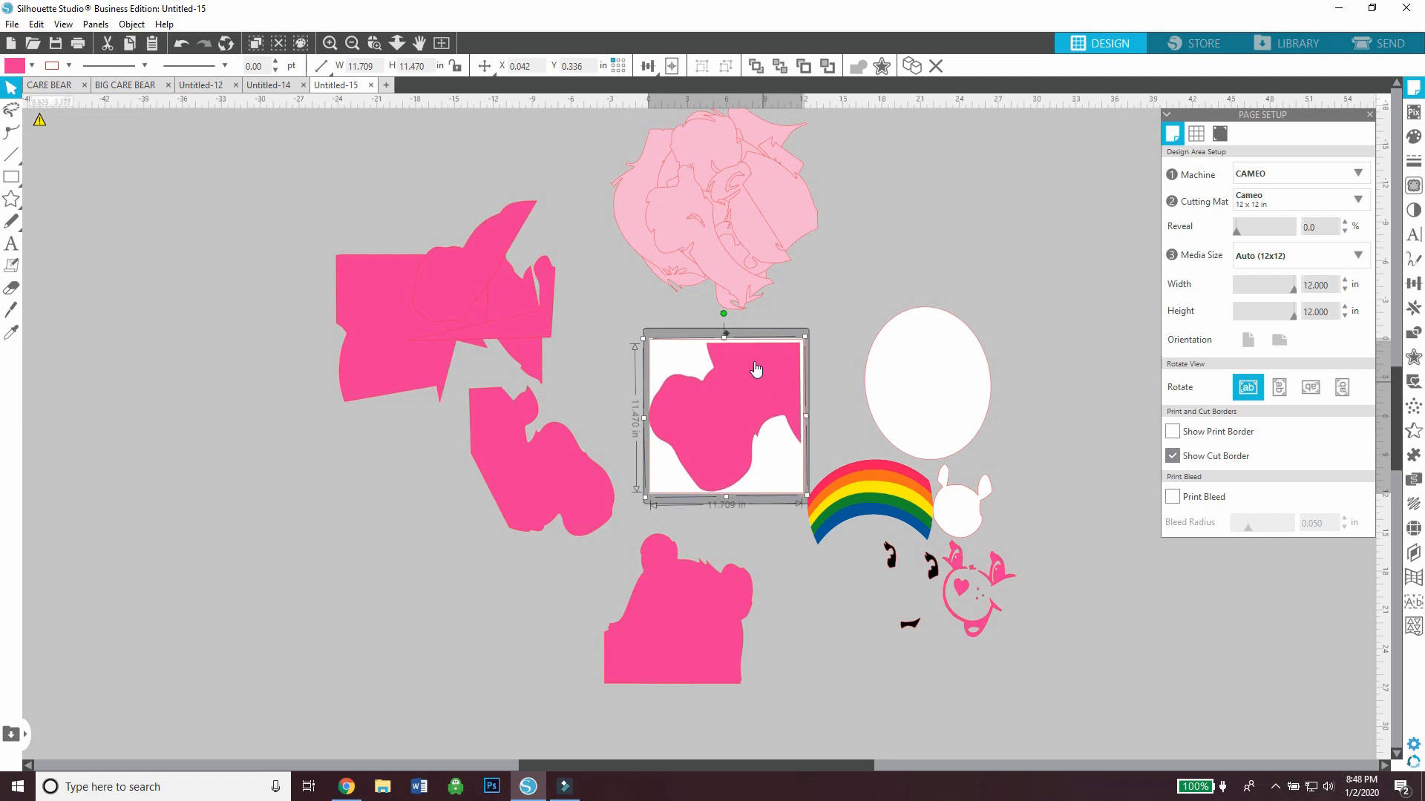
drag(723, 315, 722, 315)
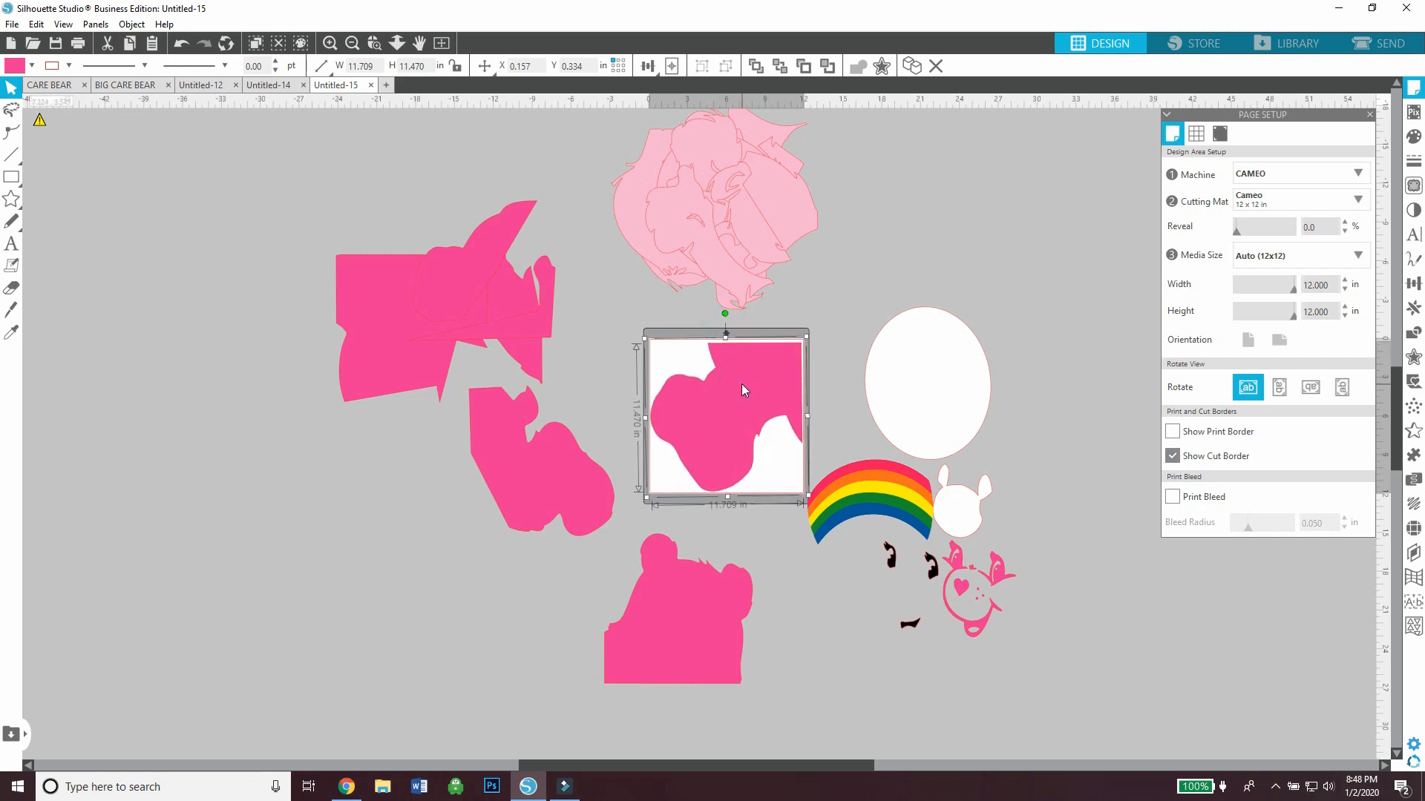
click(814, 304)
drag(767, 380, 769, 379)
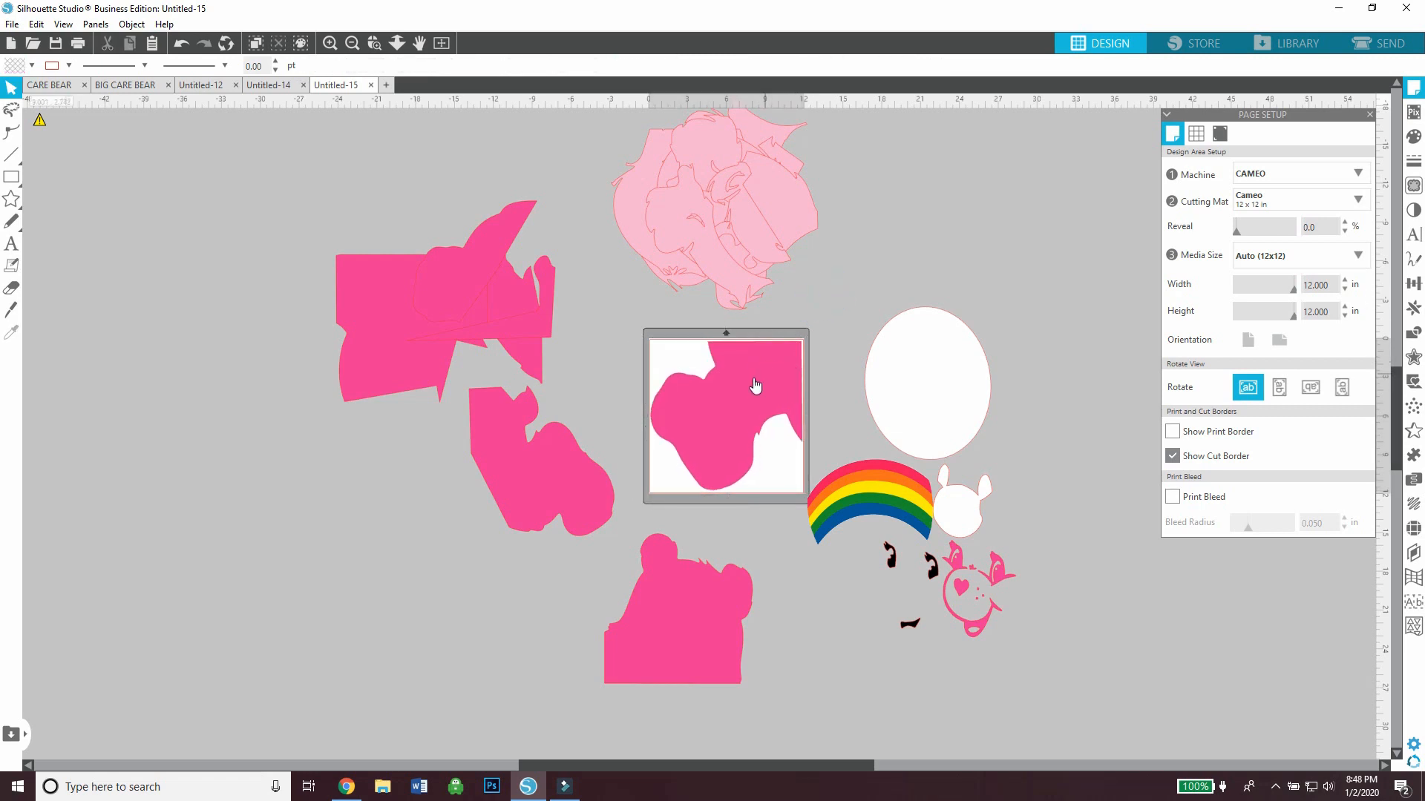
click(752, 377)
drag(723, 315, 725, 318)
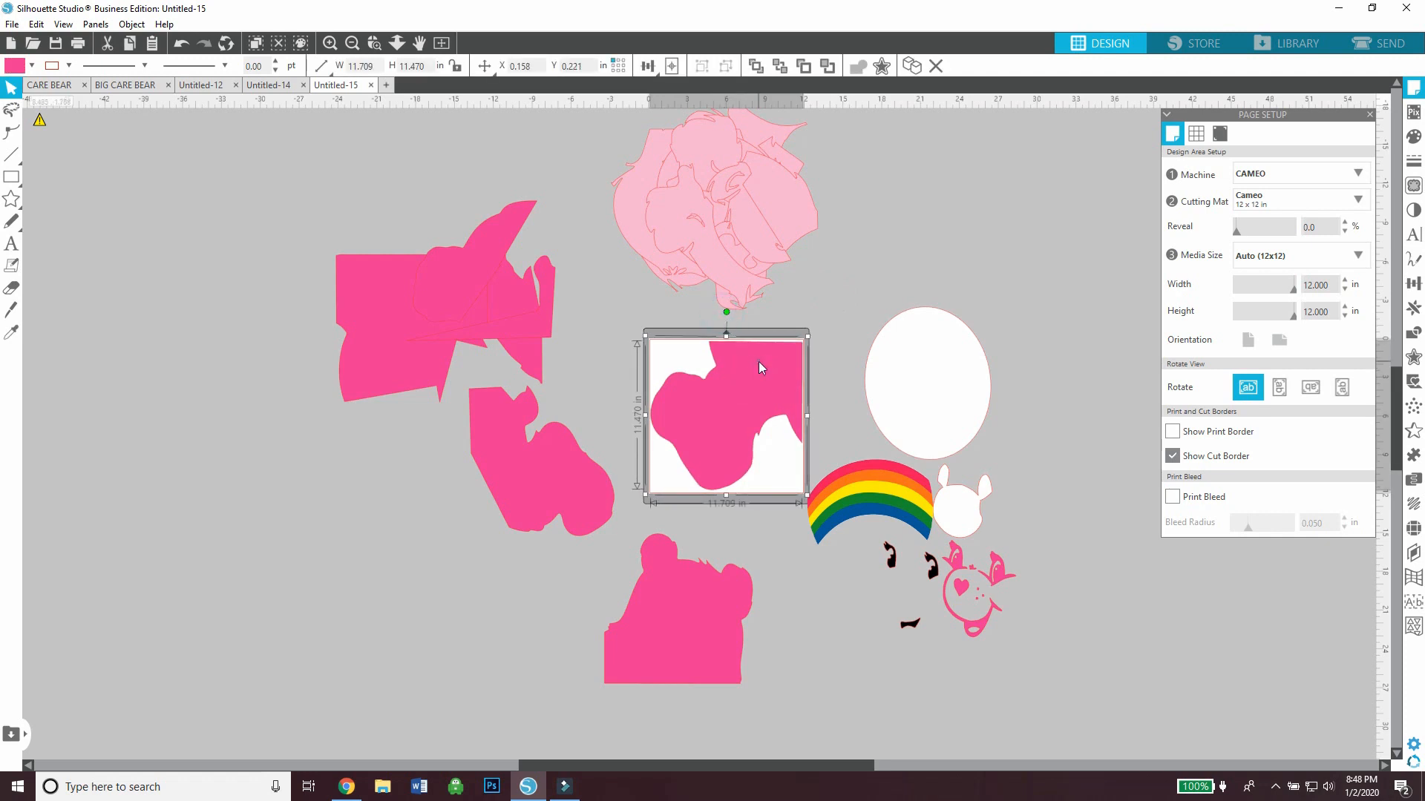
drag(759, 362, 758, 359)
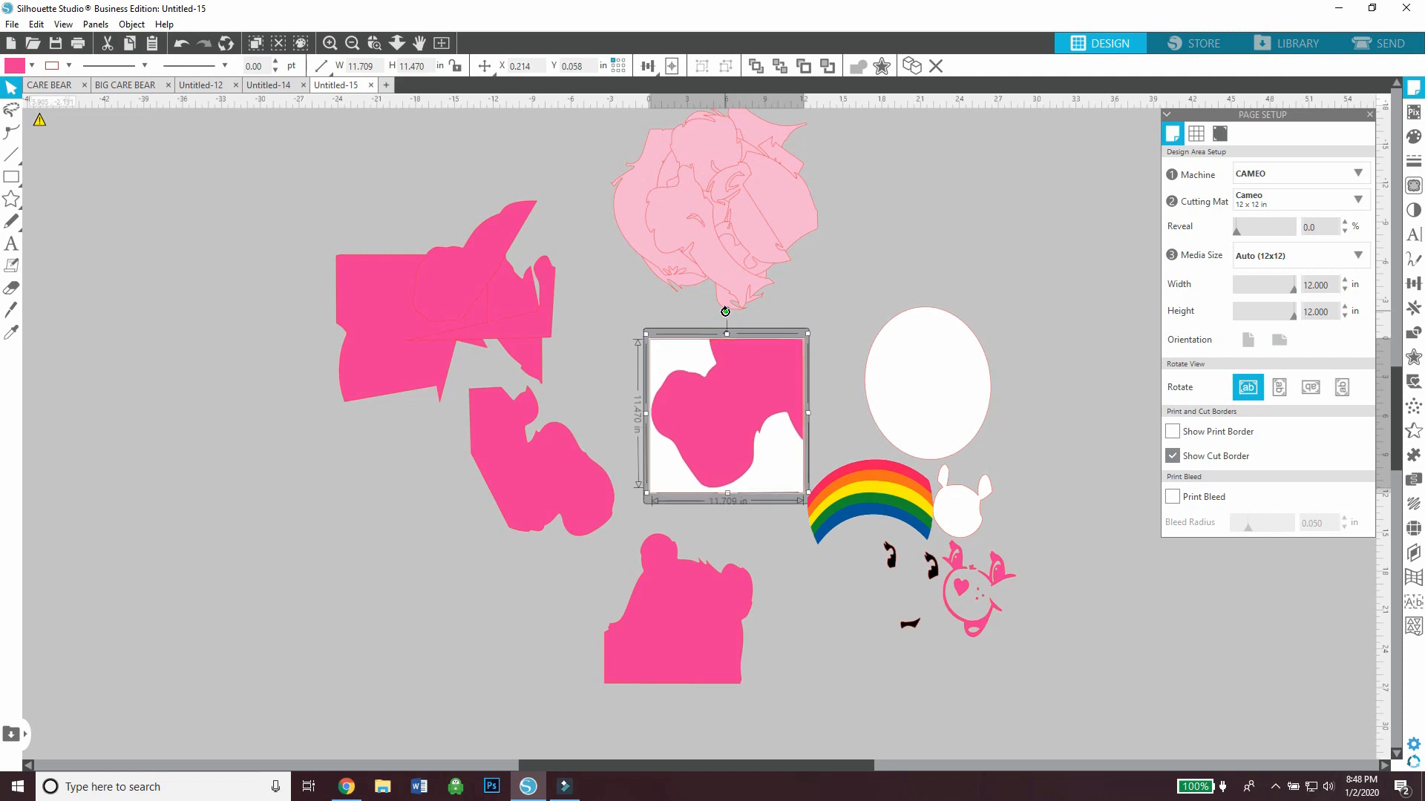
click(863, 297)
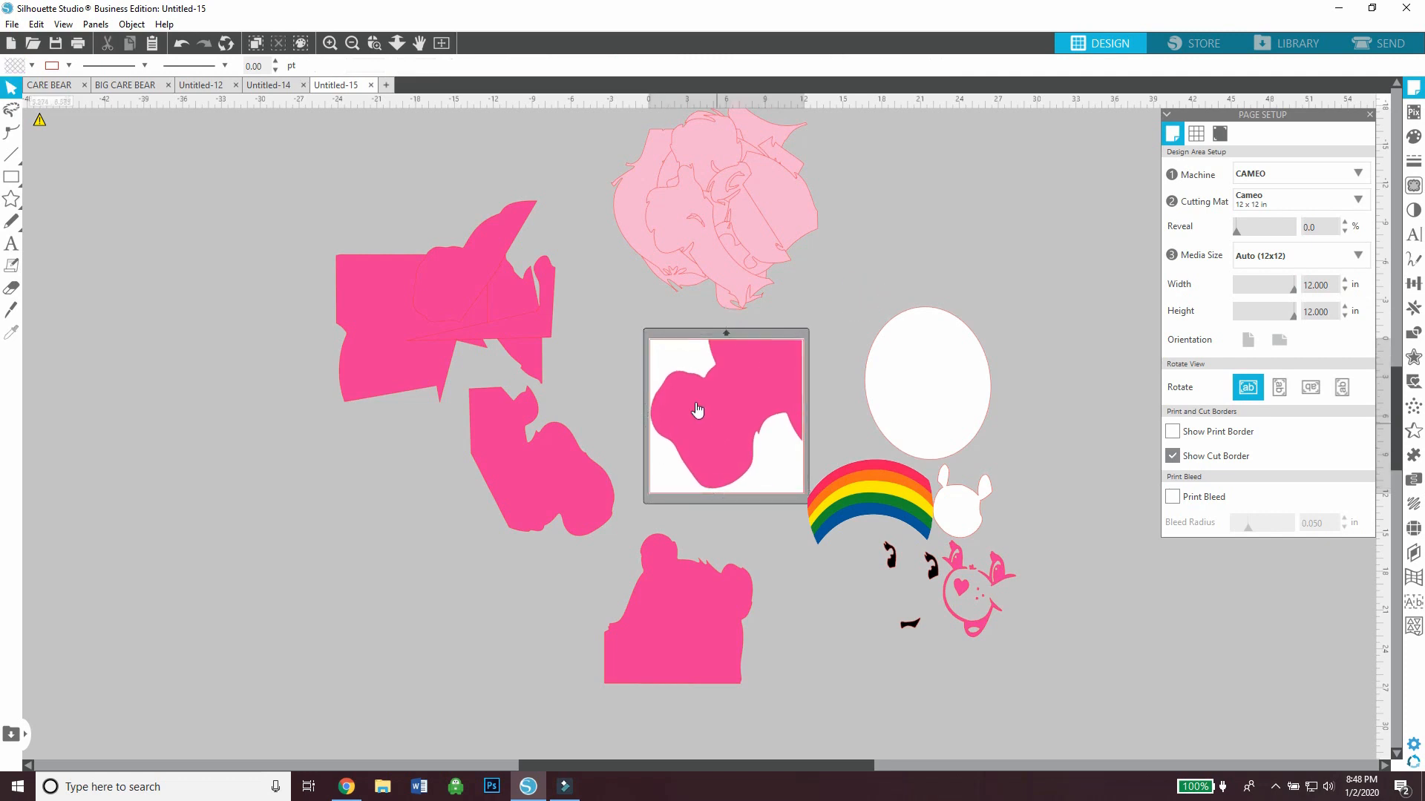
Park the leg piece beside the mat and spread the torso, arms, legs and head out as separate dark pink cut layouts
drag(713, 418, 420, 630)
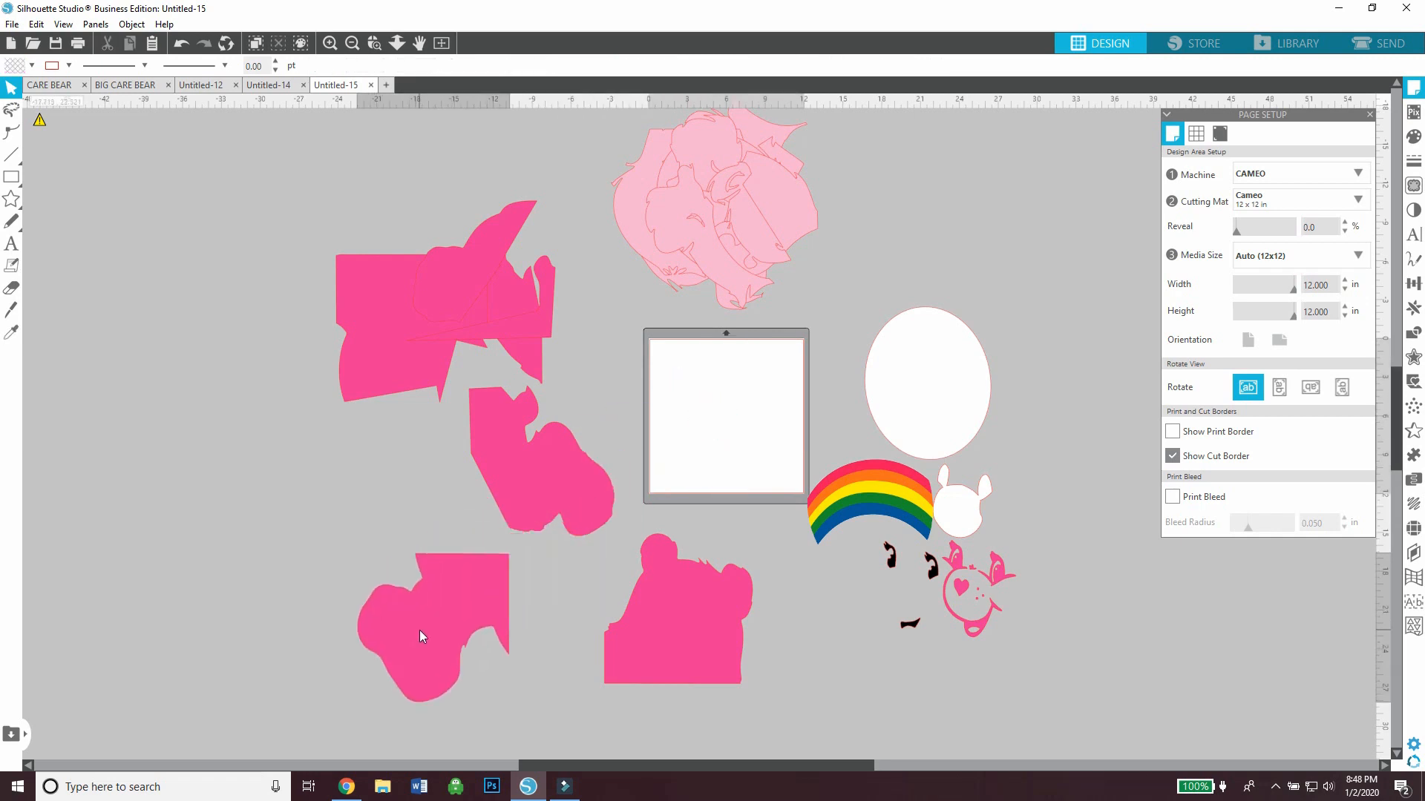
drag(523, 461, 572, 501)
drag(515, 325, 298, 555)
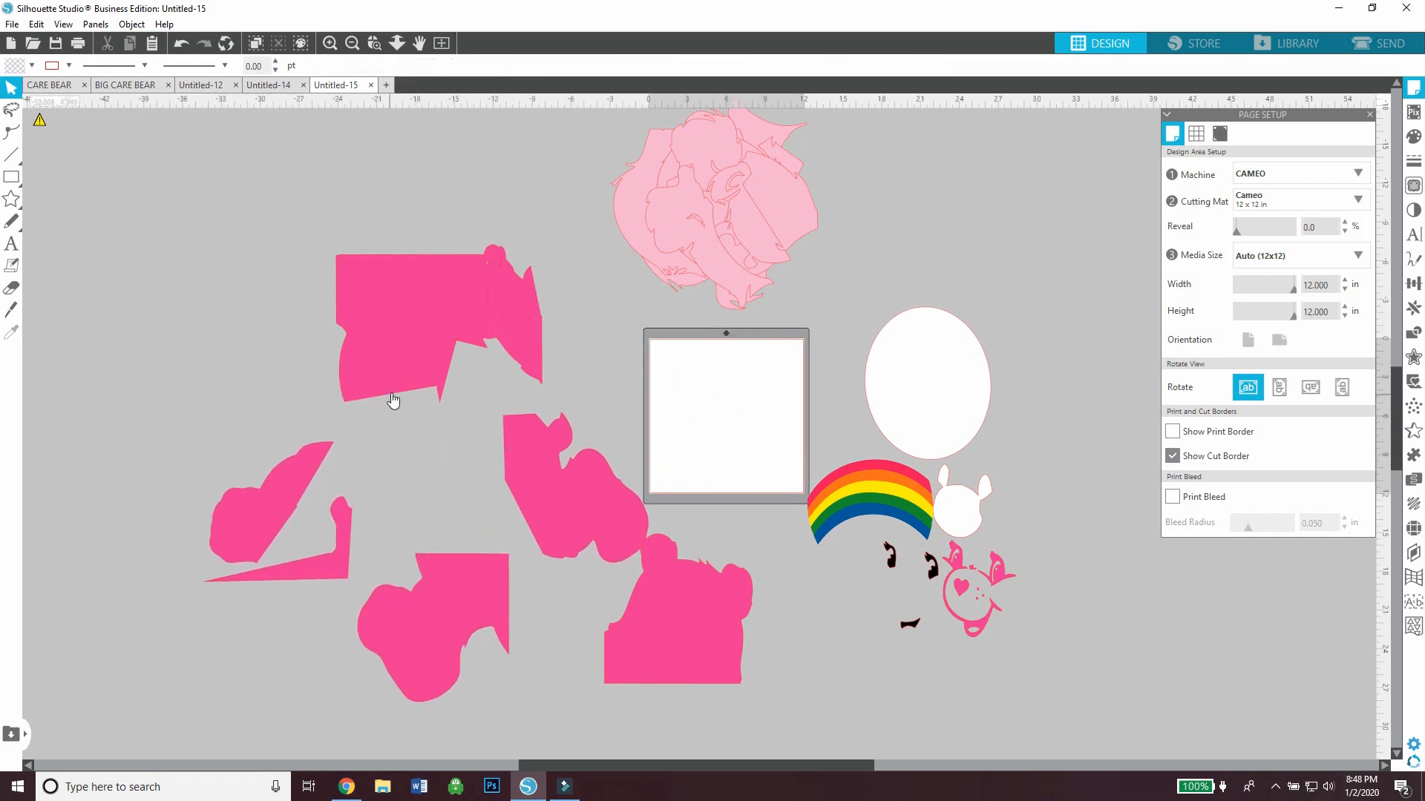
drag(388, 328, 264, 279)
drag(471, 317, 419, 264)
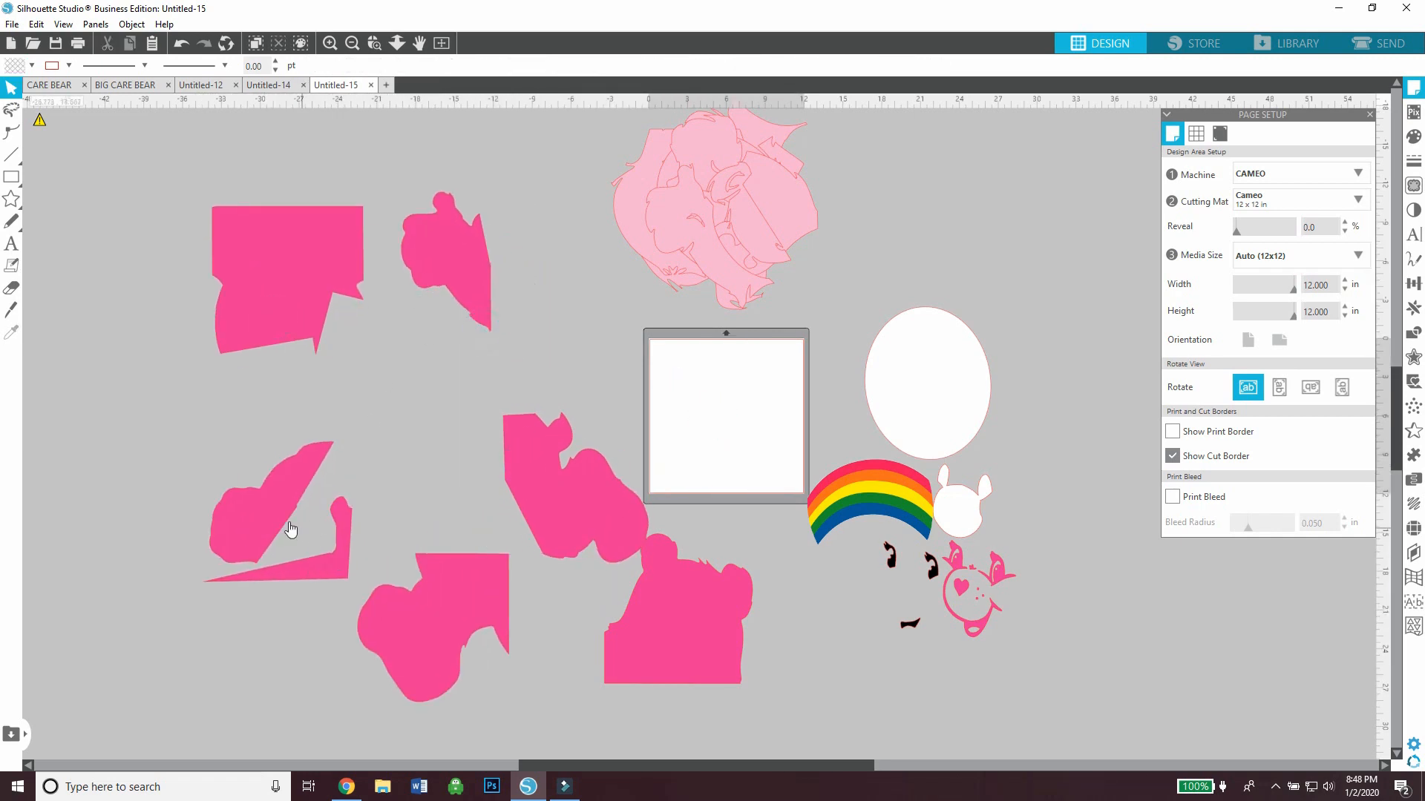
drag(291, 531, 283, 472)
drag(457, 629, 418, 404)
drag(549, 475, 476, 551)
drag(685, 639, 535, 443)
Place the white tummy oval on the mat, rotate it, and park it beside the mat
drag(893, 423, 693, 451)
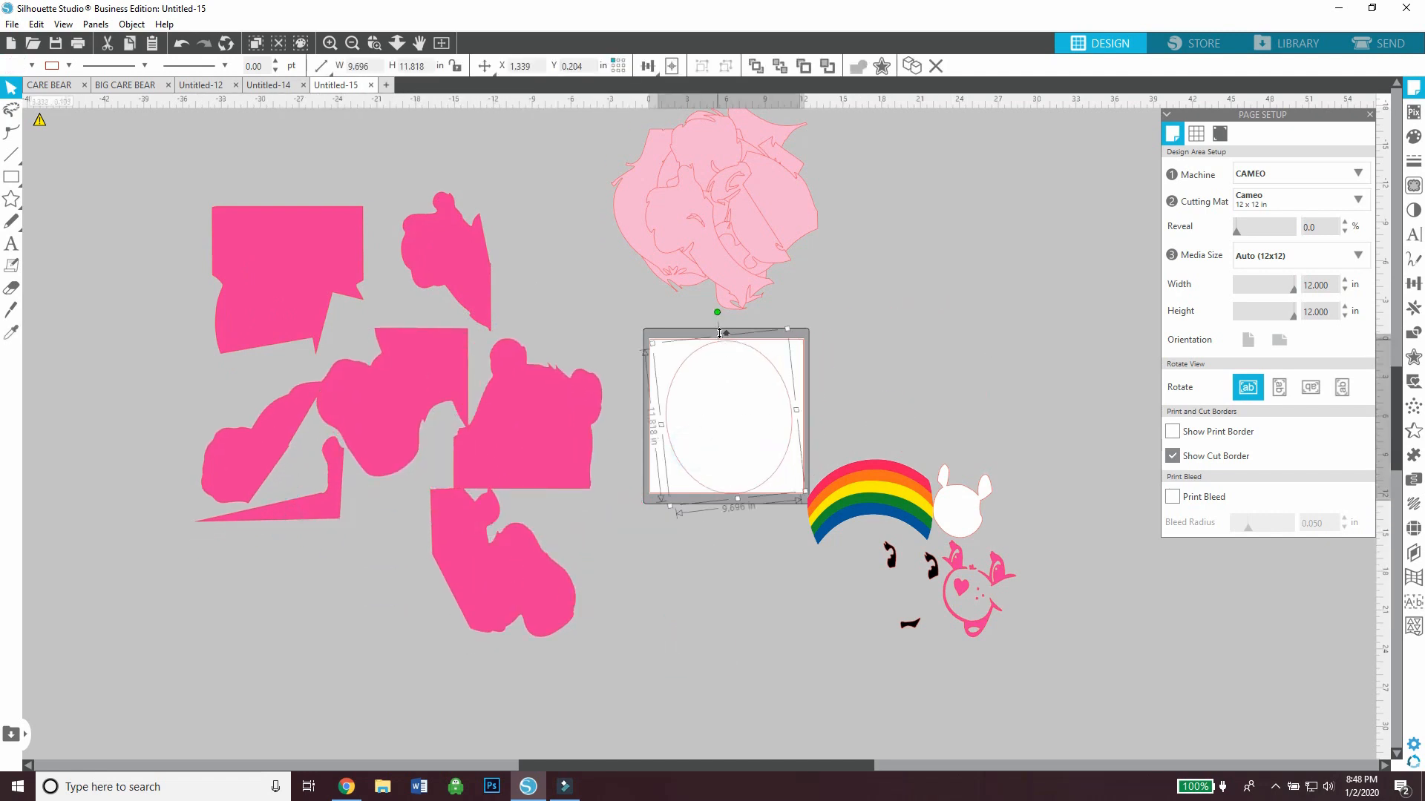
drag(719, 311, 1007, 383)
click(881, 395)
Bring the white face piece, the dark pink face details and the black eyes and mouth onto the mat
drag(963, 505, 719, 397)
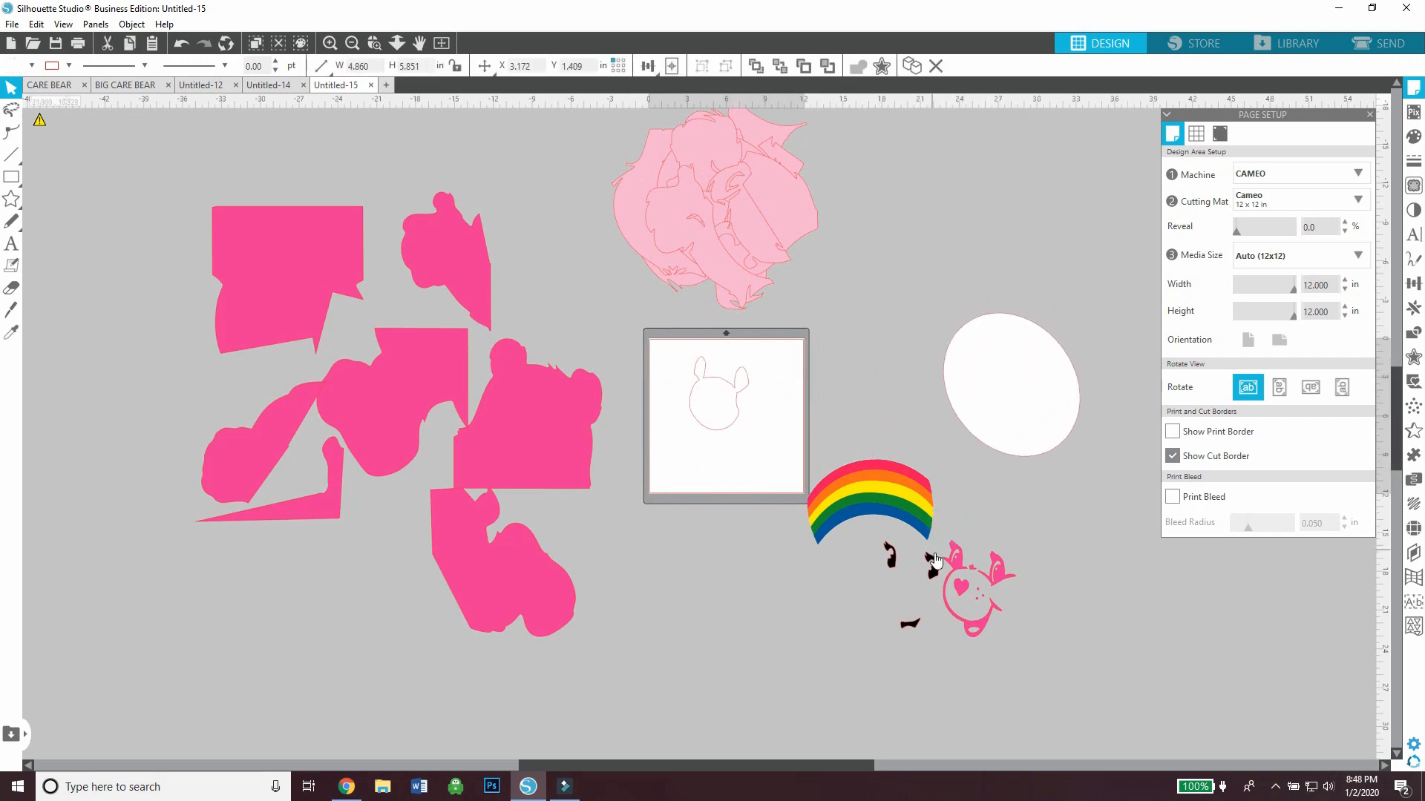
drag(935, 560, 705, 379)
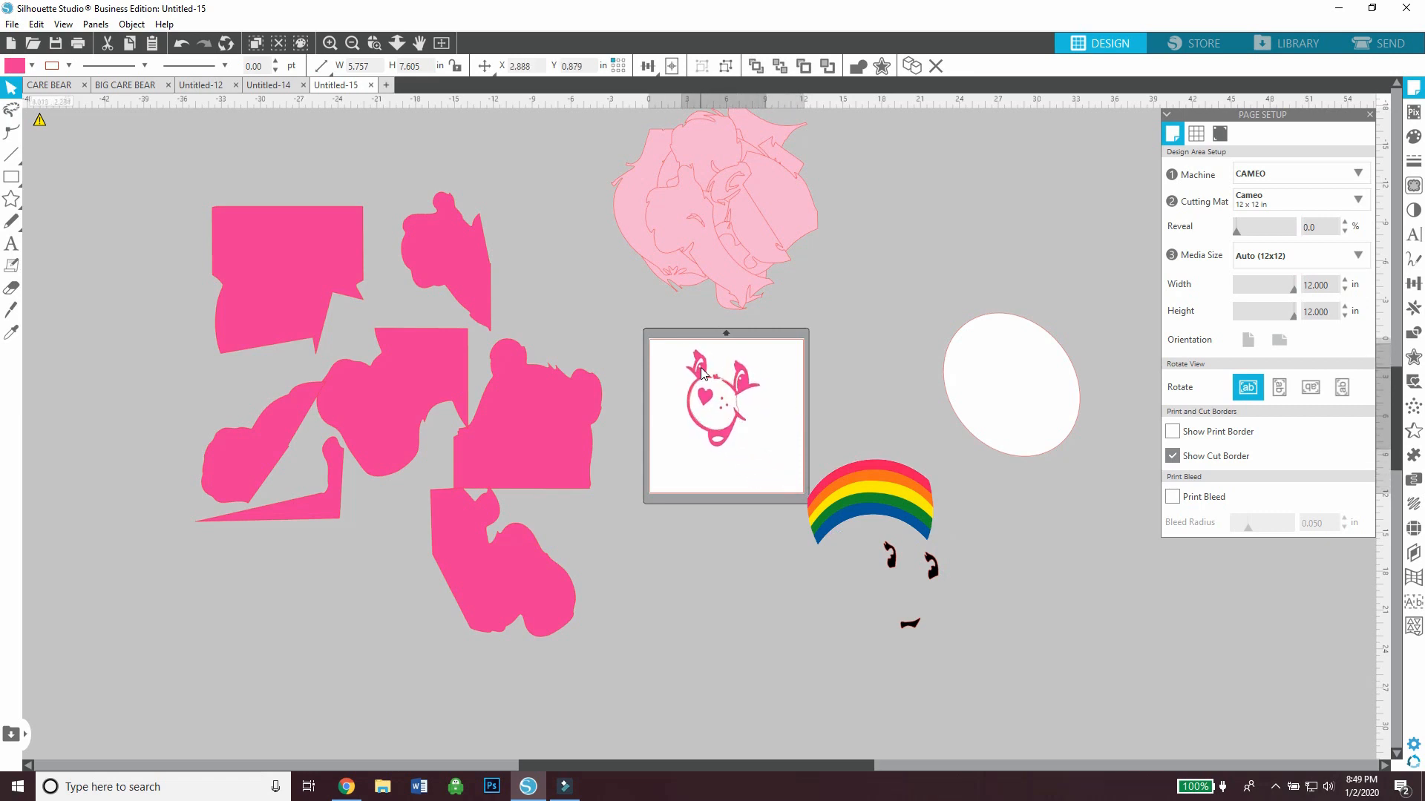
drag(890, 570, 697, 381)
drag(701, 458, 626, 416)
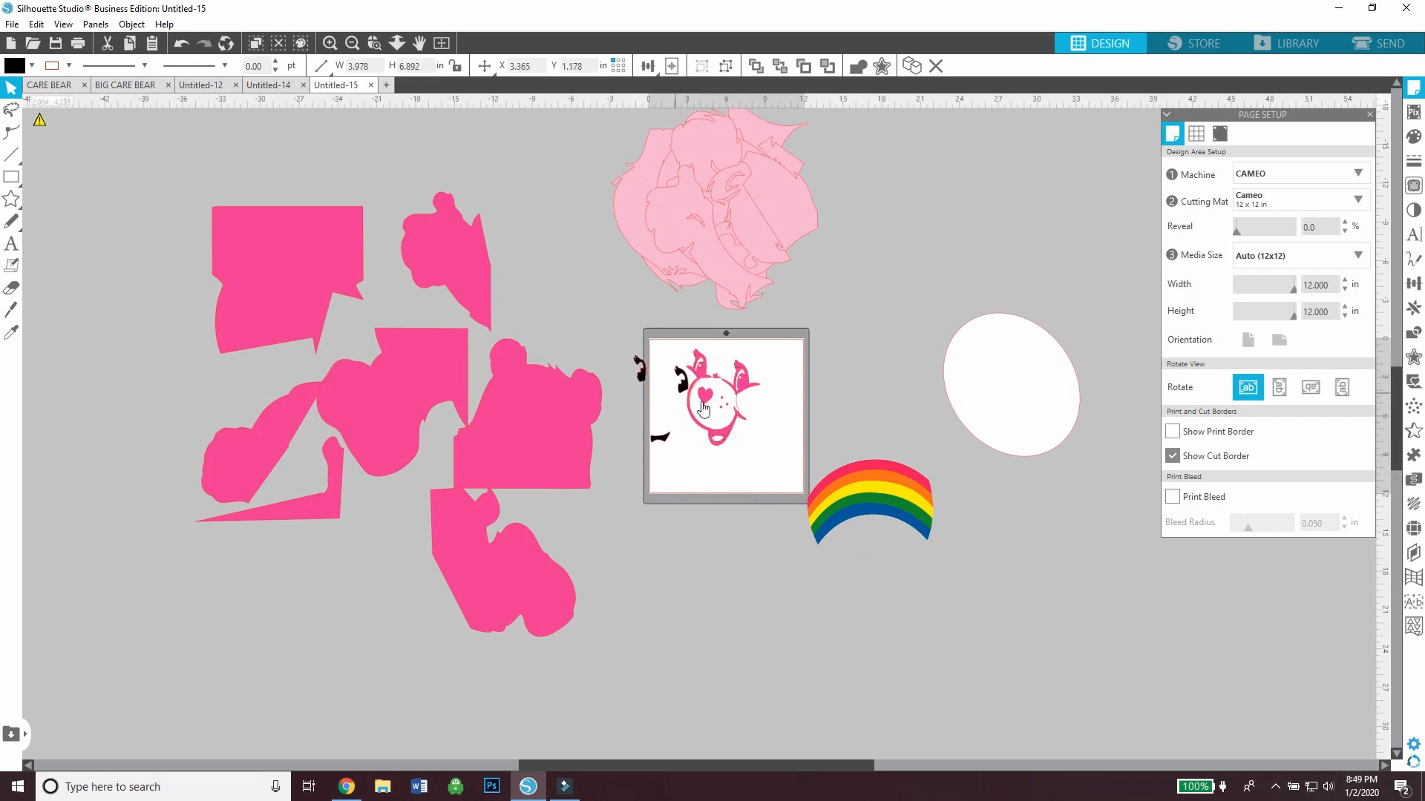
Move the dark pink face details off the mat and arrange the white face piece and black eyes and mouth side by side on it
drag(731, 397, 921, 380)
drag(761, 398, 740, 373)
drag(681, 385, 706, 377)
click(777, 452)
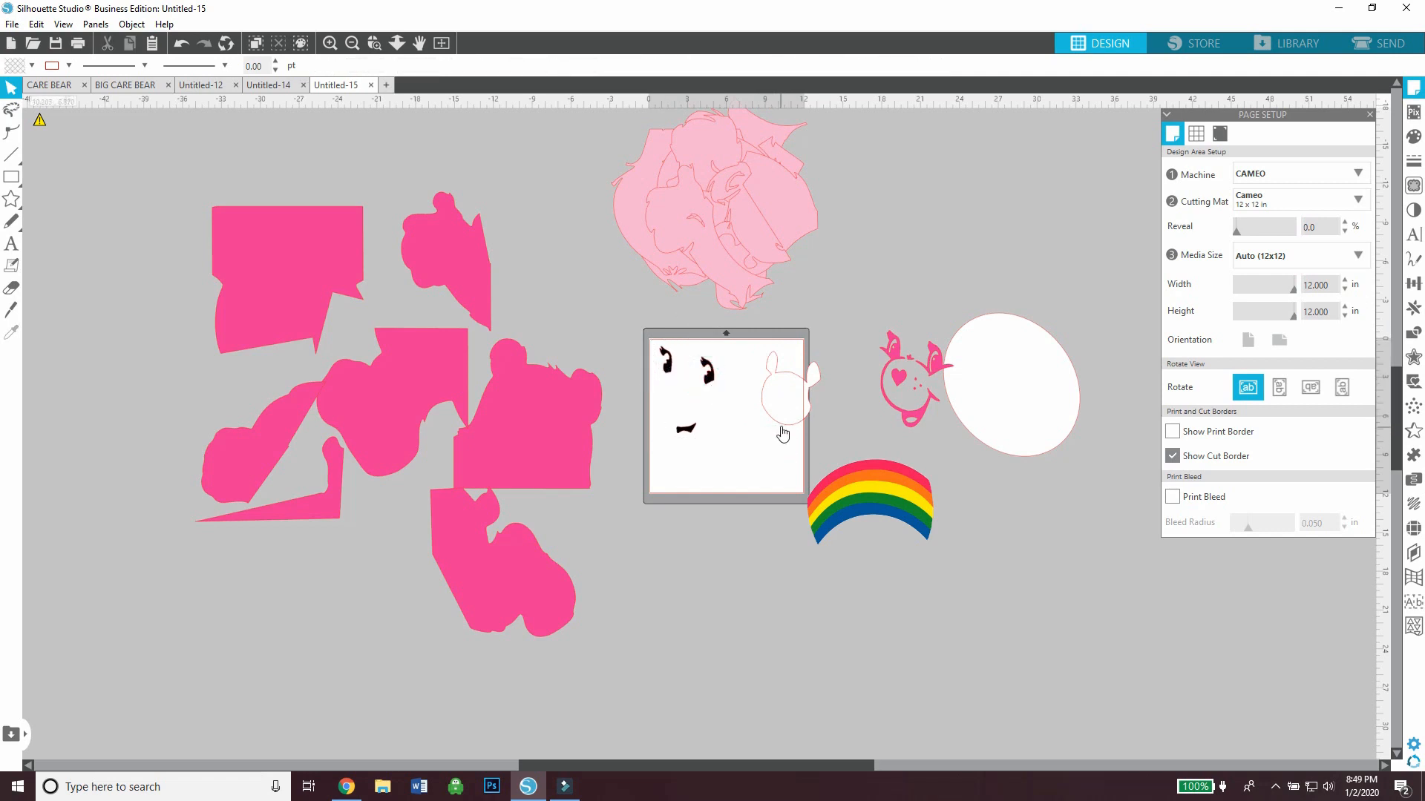
drag(899, 420, 843, 418)
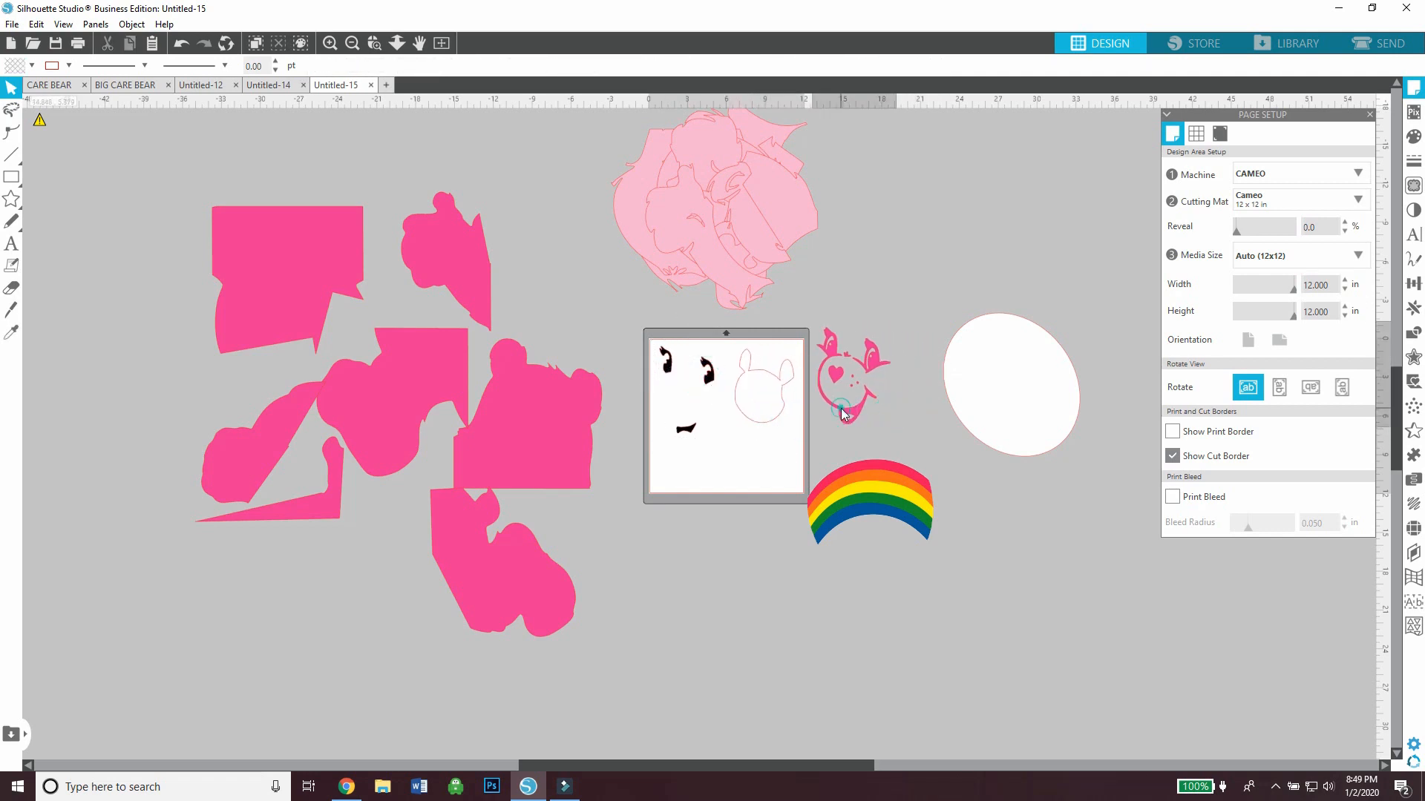
click(1008, 363)
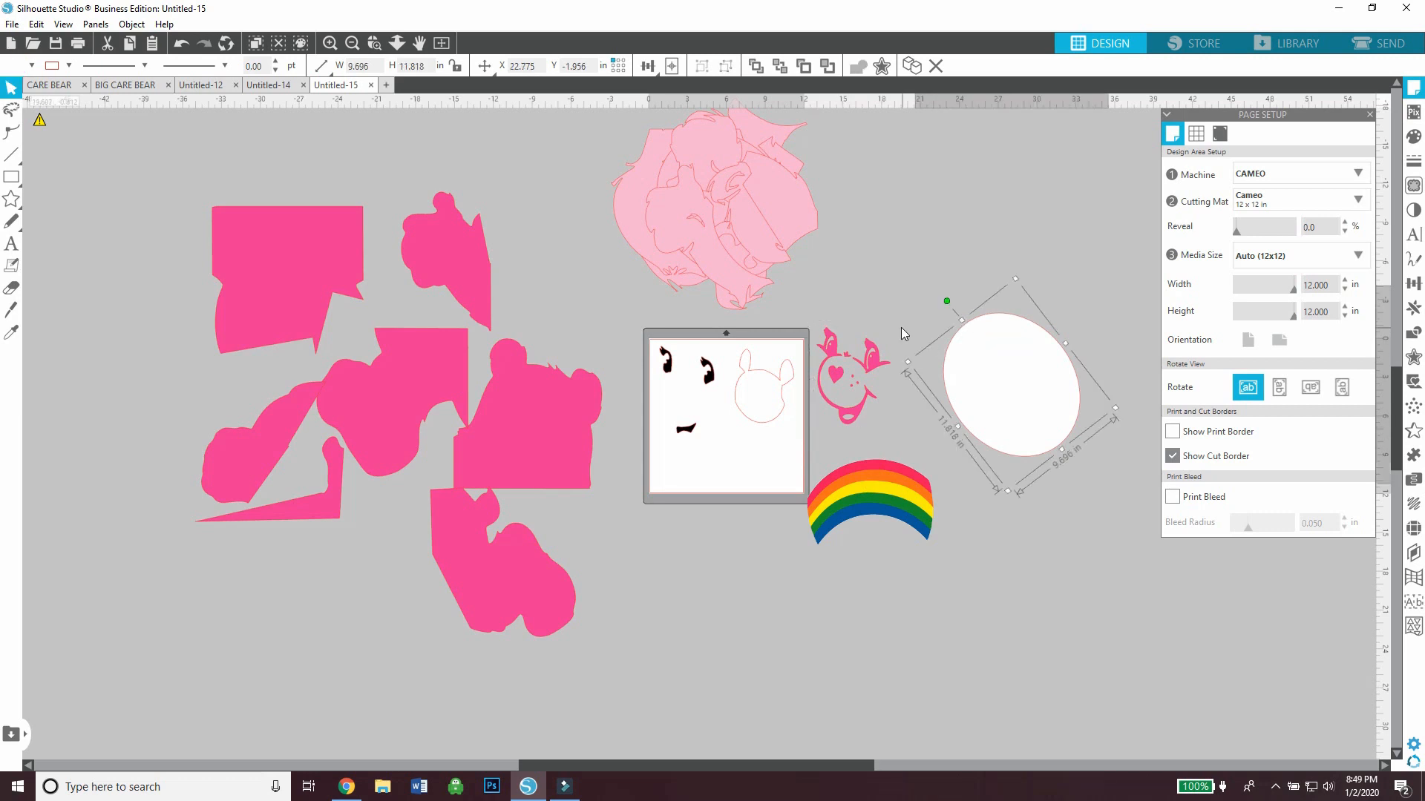
click(931, 282)
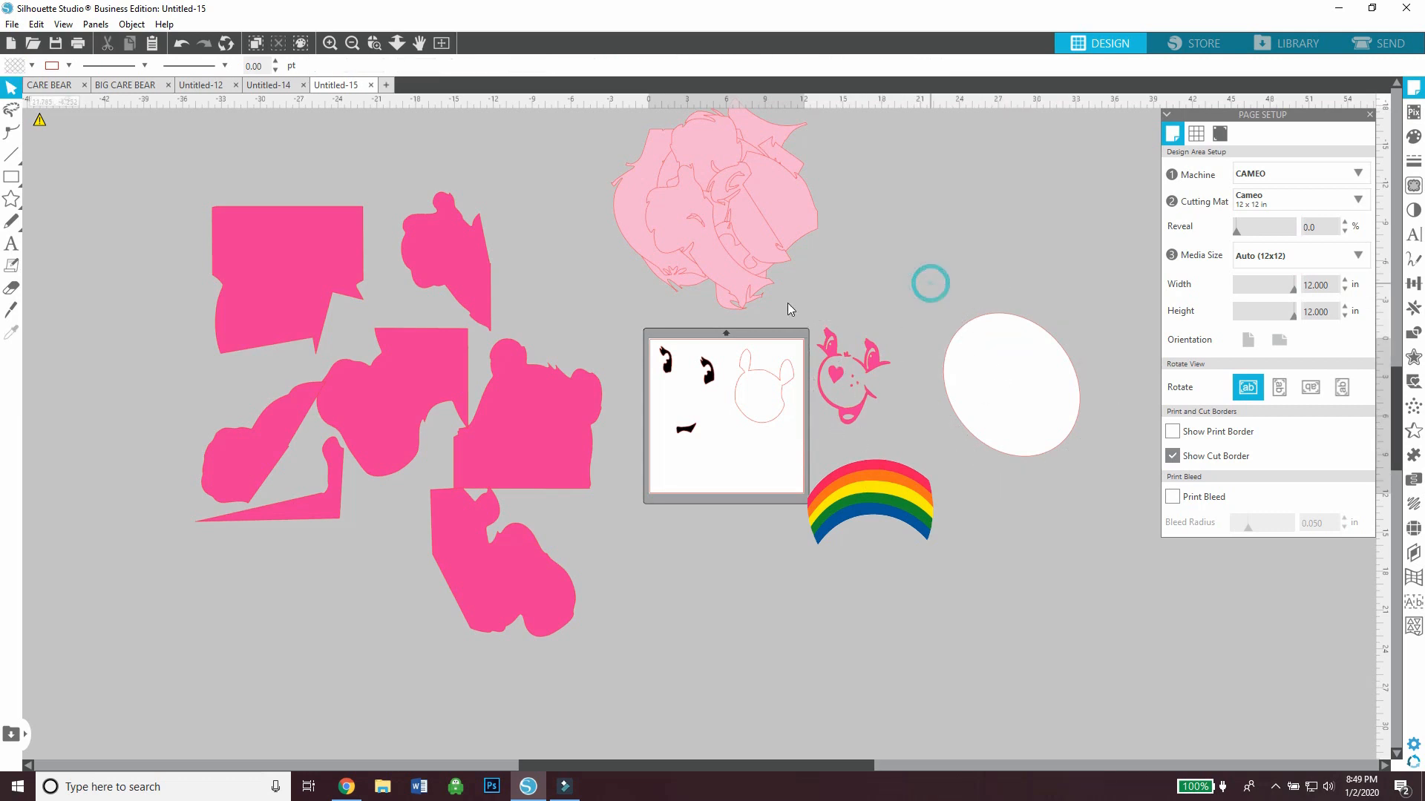
Clear the face pieces off the mat, try the grouped arm and shoulder pieces on it, and return that group to the dark pink pieces
drag(244, 461, 680, 553)
click(725, 528)
drag(857, 404, 919, 426)
click(828, 437)
drag(745, 602, 759, 647)
click(769, 551)
drag(742, 474, 359, 606)
click(448, 631)
Park the white face piece and the black eyes and mouth together below the white tummy oval
drag(752, 646, 1025, 520)
click(957, 567)
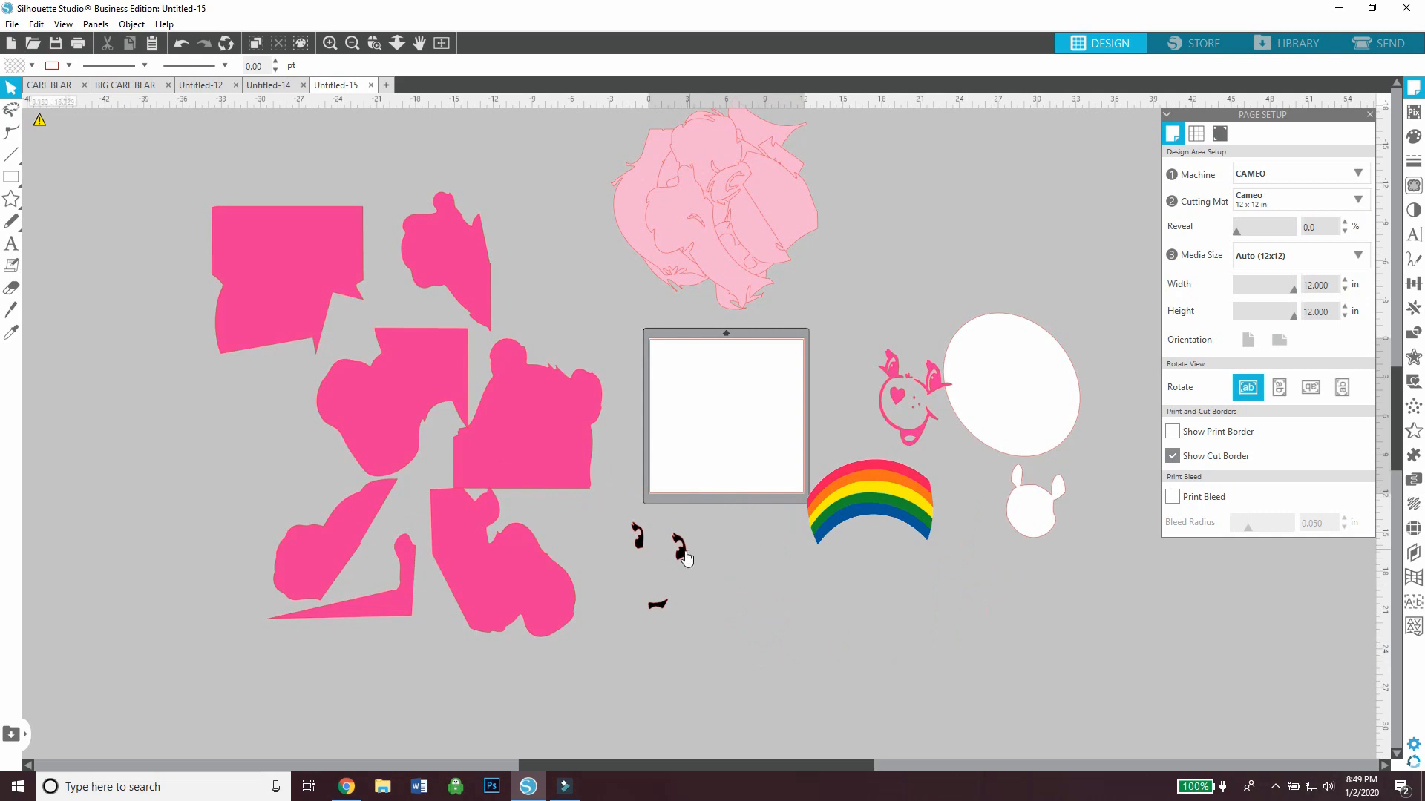
drag(681, 552, 1064, 489)
click(964, 464)
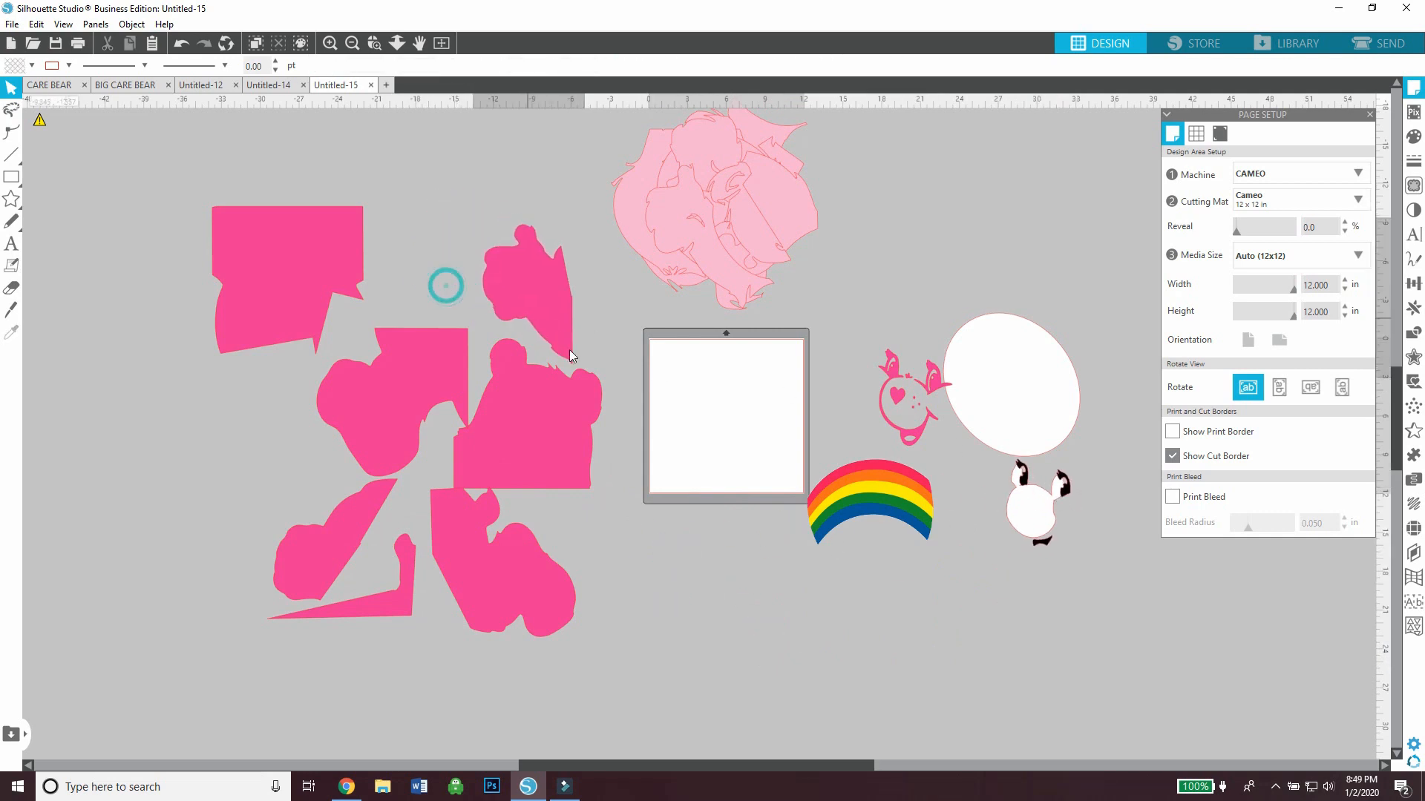
Place the single dark pink arm on the mat with the dark pink face details beside it
drag(442, 283, 693, 441)
click(867, 416)
drag(866, 416, 760, 418)
click(866, 417)
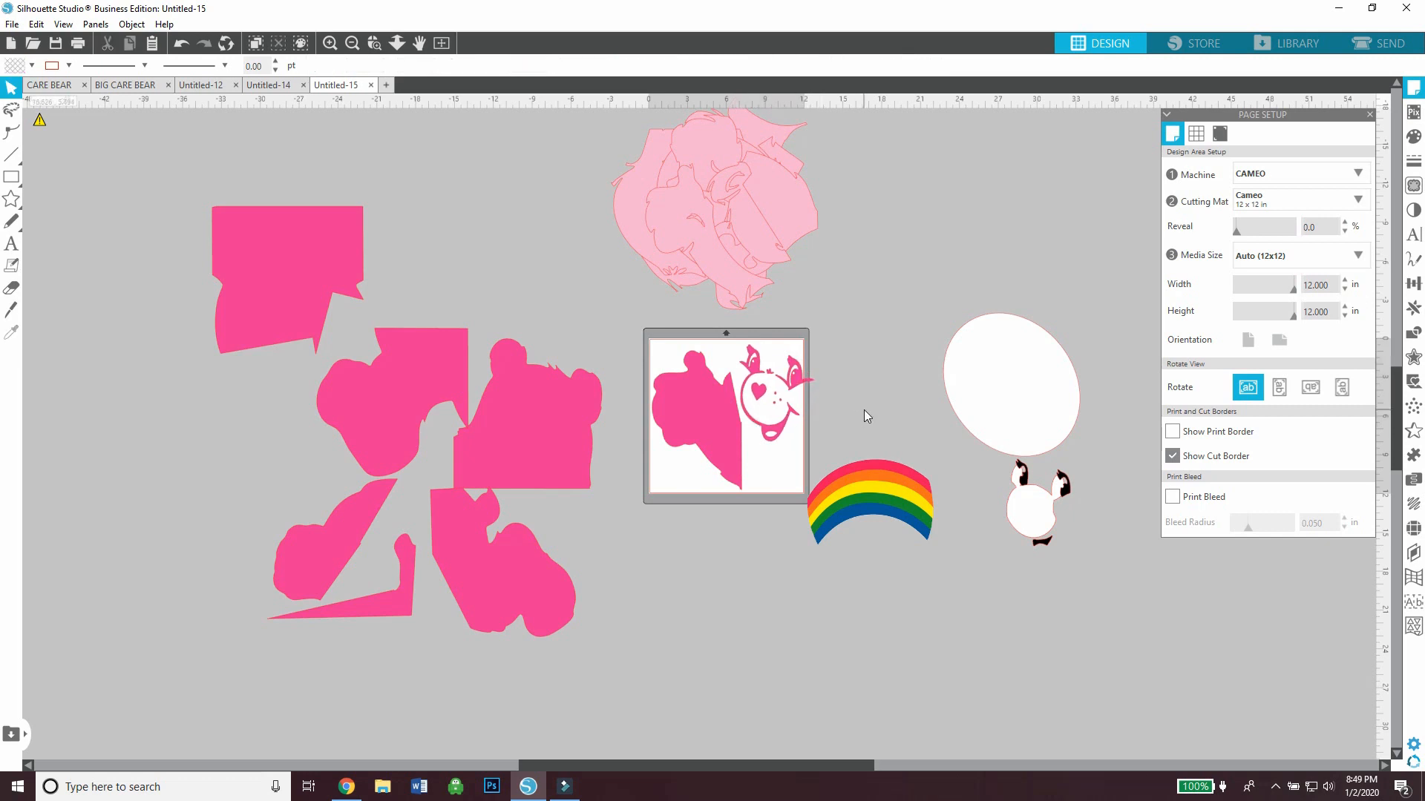
Ungroup the dark pink face details and move the overhanging eye below the smile so everything fits inside the cut border
right_click(791, 376)
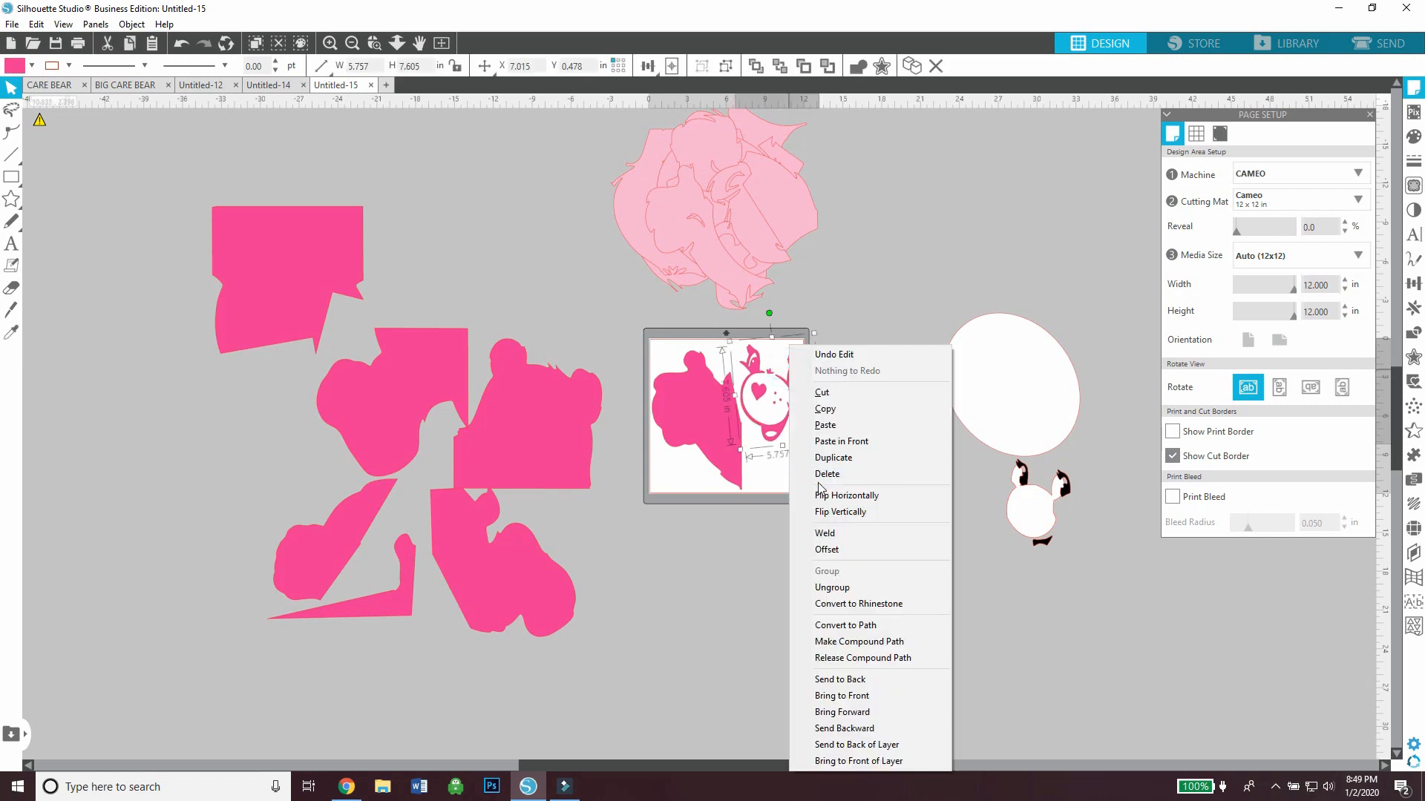
click(829, 588)
click(809, 382)
drag(792, 461, 783, 472)
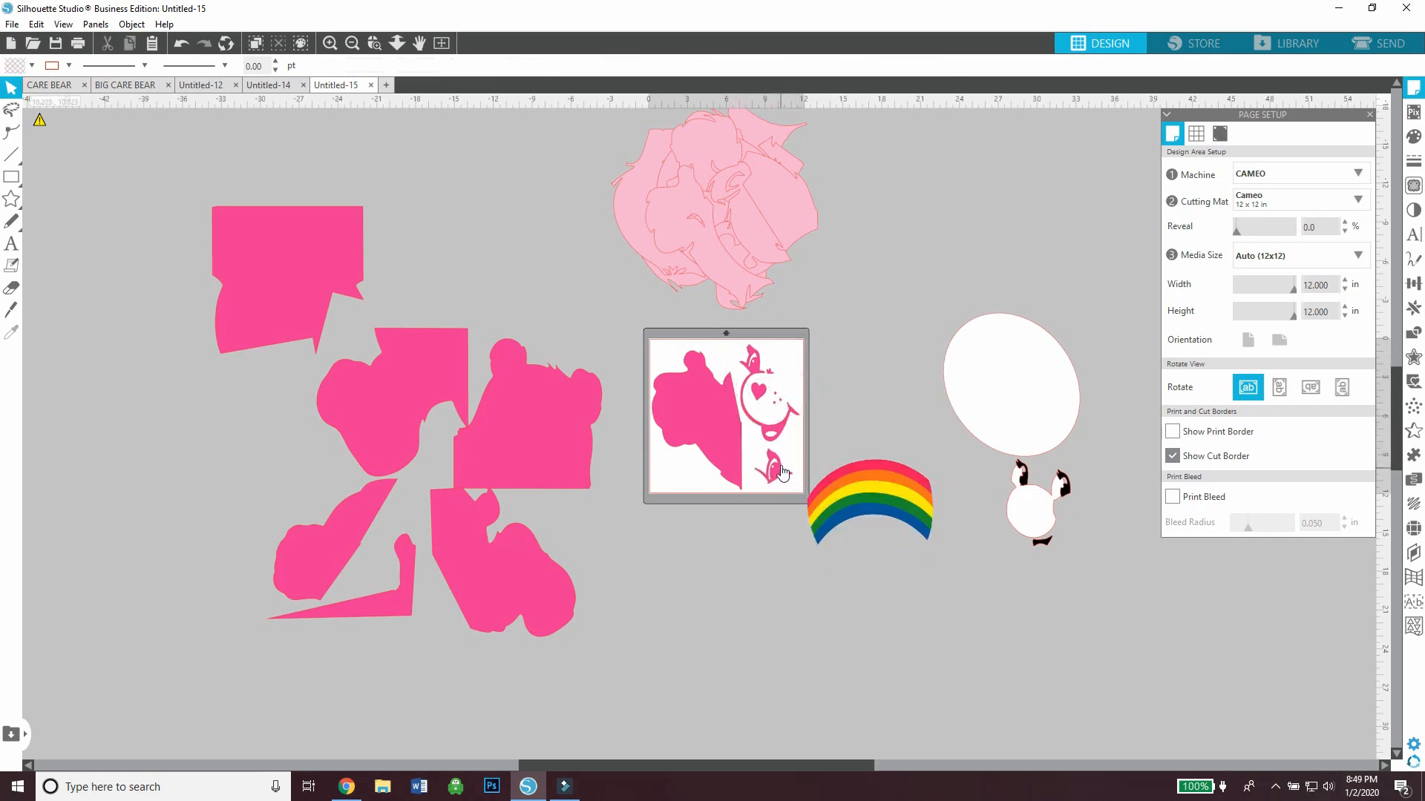
click(782, 436)
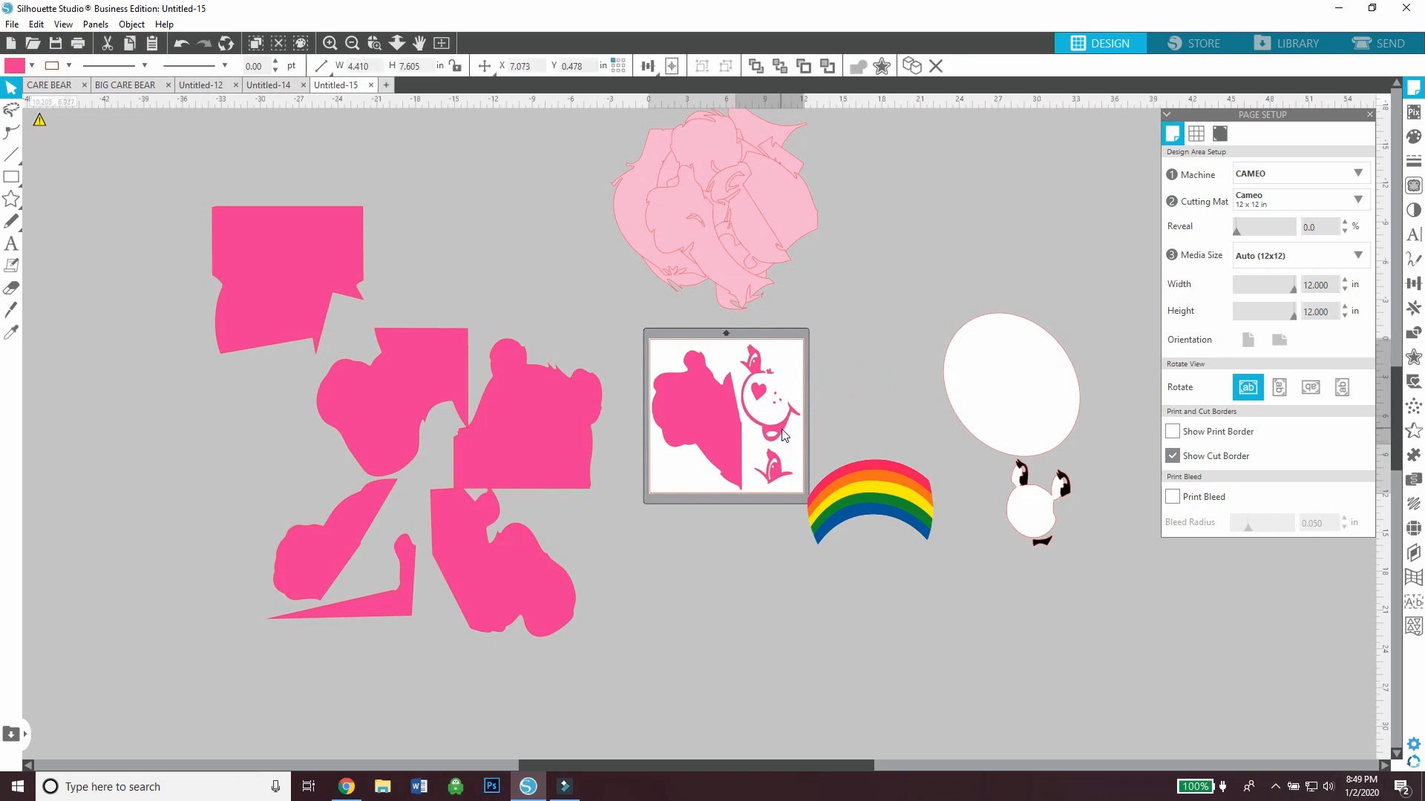
click(872, 408)
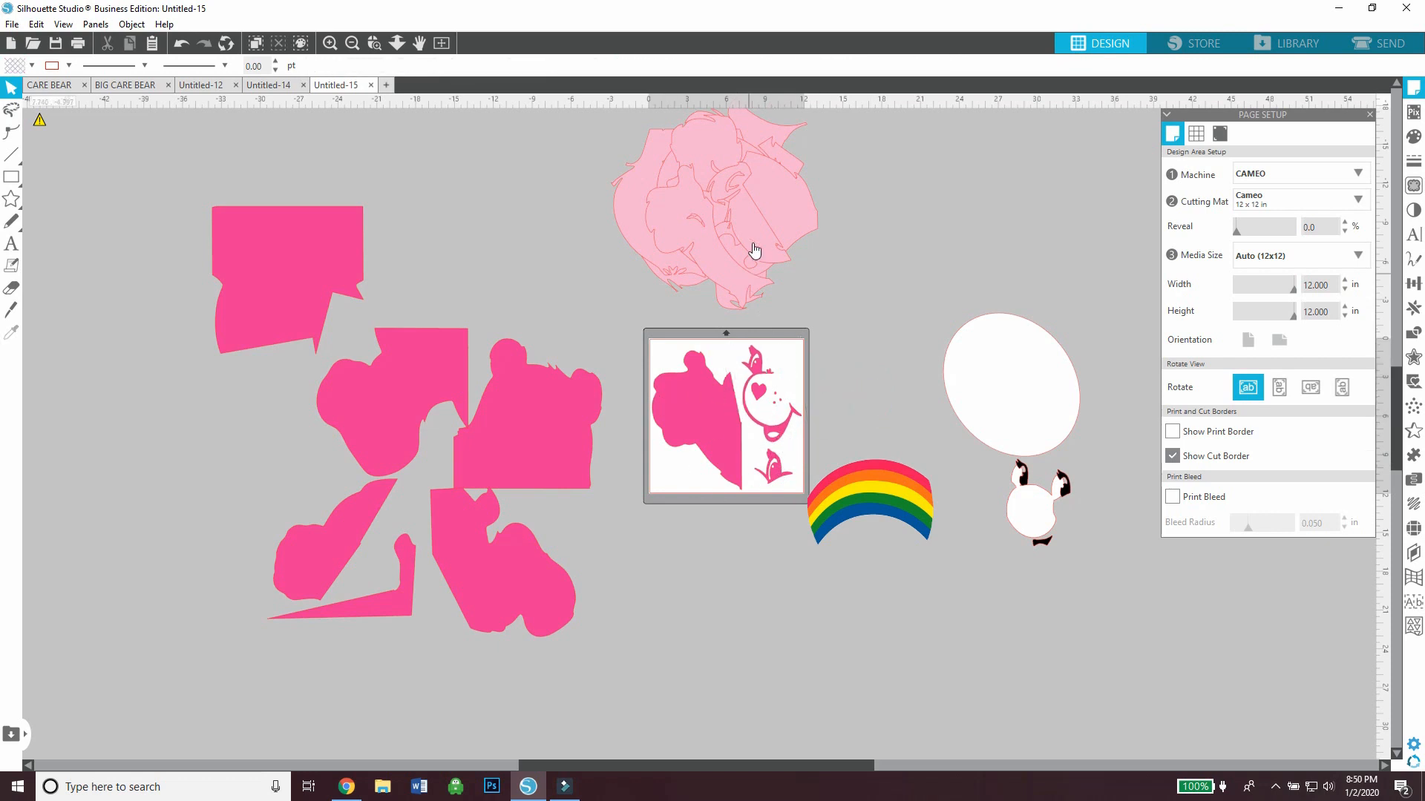